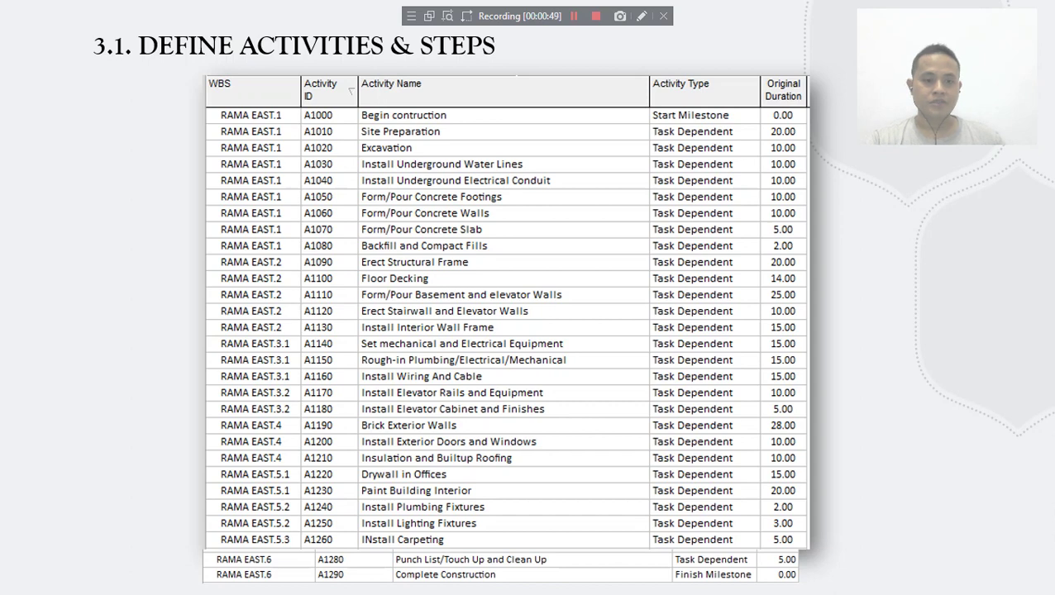
Step: Page through the slides on activities, defaults for new activities and relationships, and leave the slide show
key(Right)
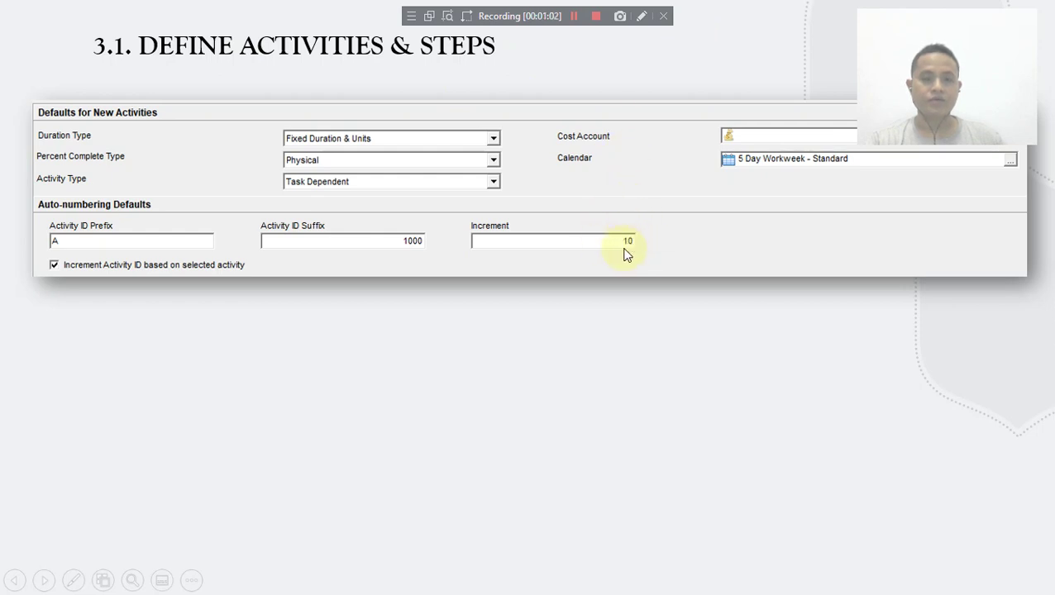
click(449, 327)
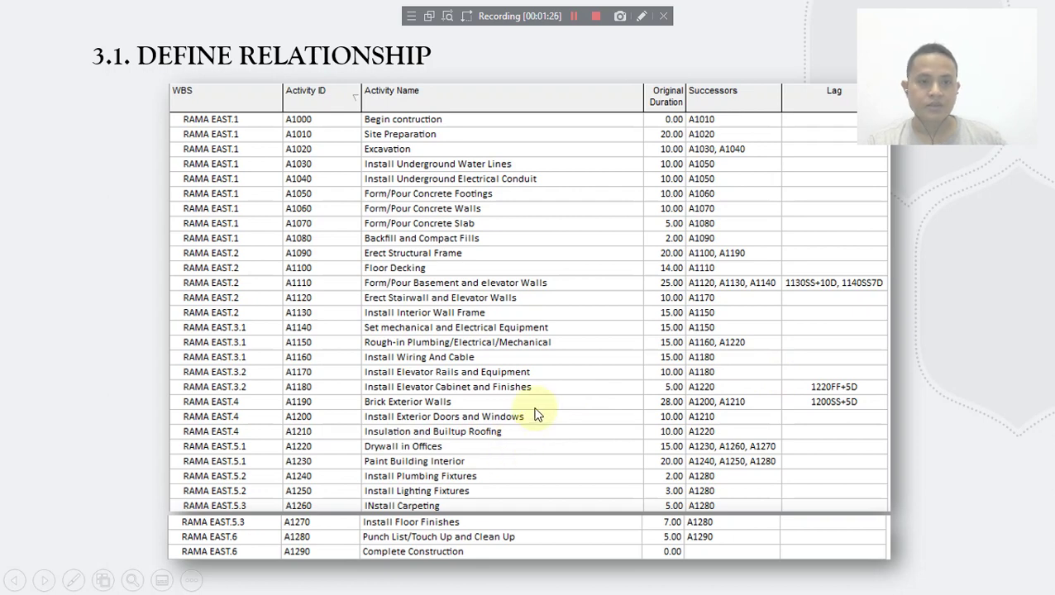
click(145, 73)
key(Escape)
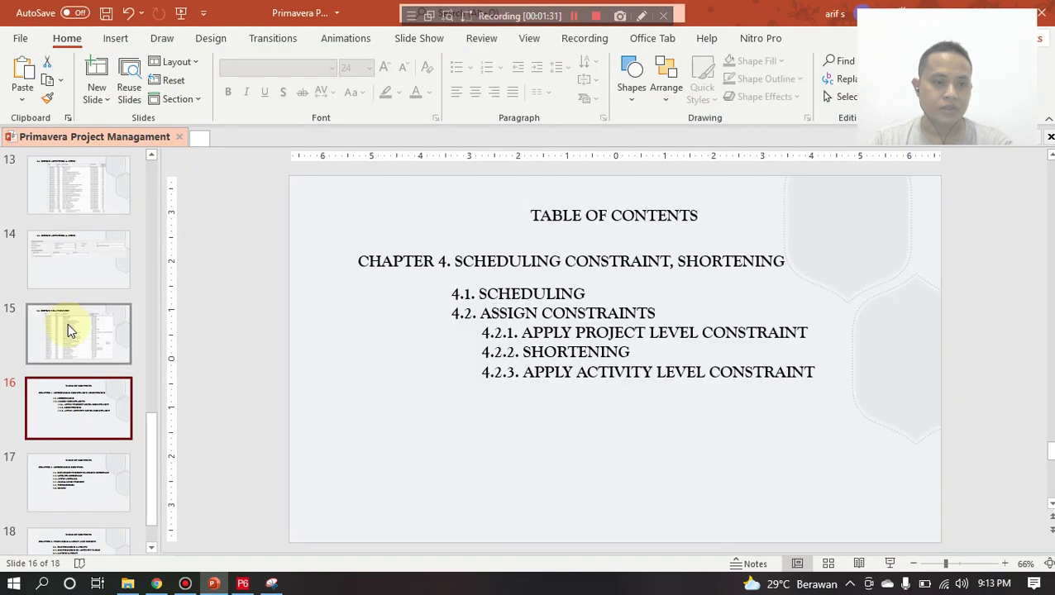
Step: Renumber the Define Relationship heading on slide 15 as 3.2
click(68, 324)
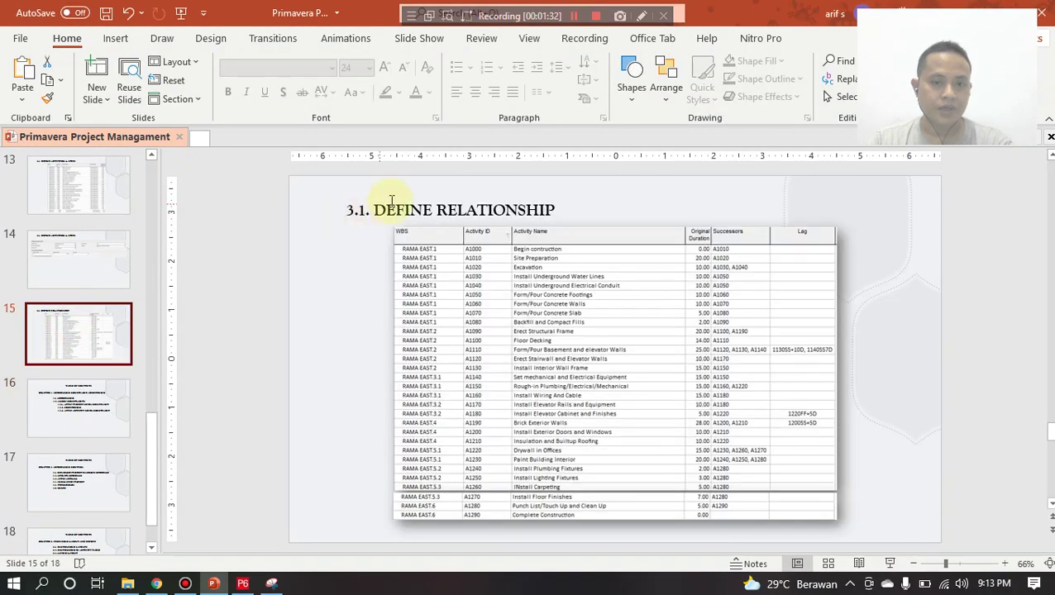
click(408, 211)
key(BackSpace)
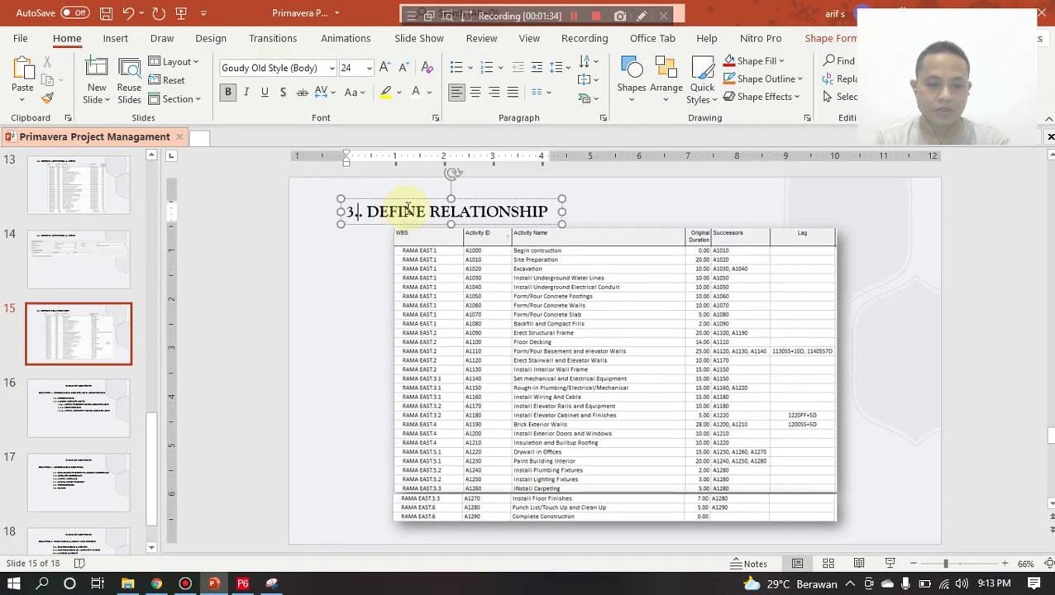
text(2)
click(337, 295)
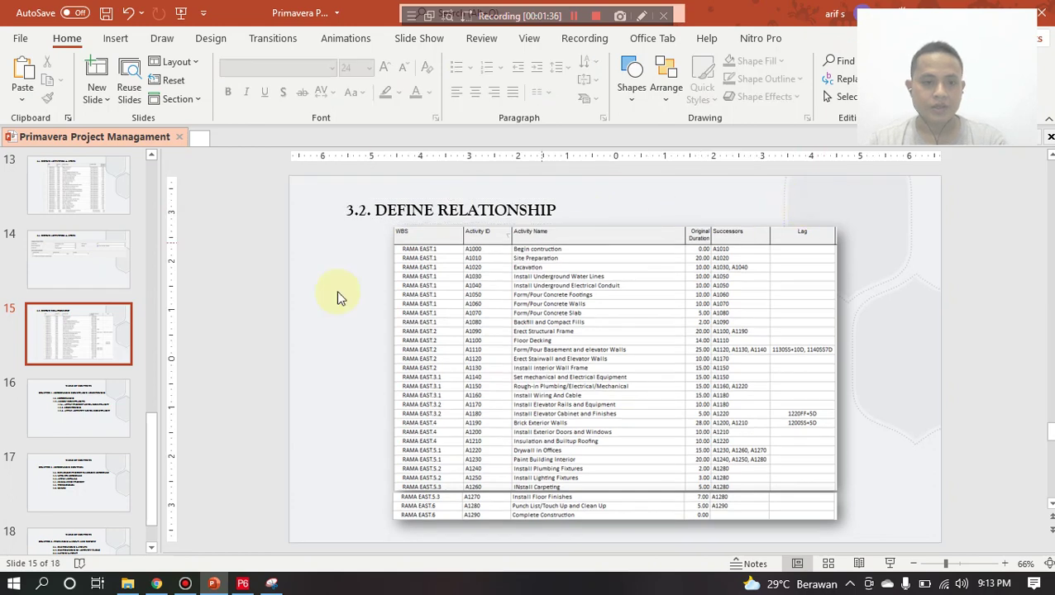
Step: Show slide 13, switch to Primavera P6 and look through the RAMA EAST activity table from its first to its last activity
scroll(51, 289, up, 1)
click(62, 282)
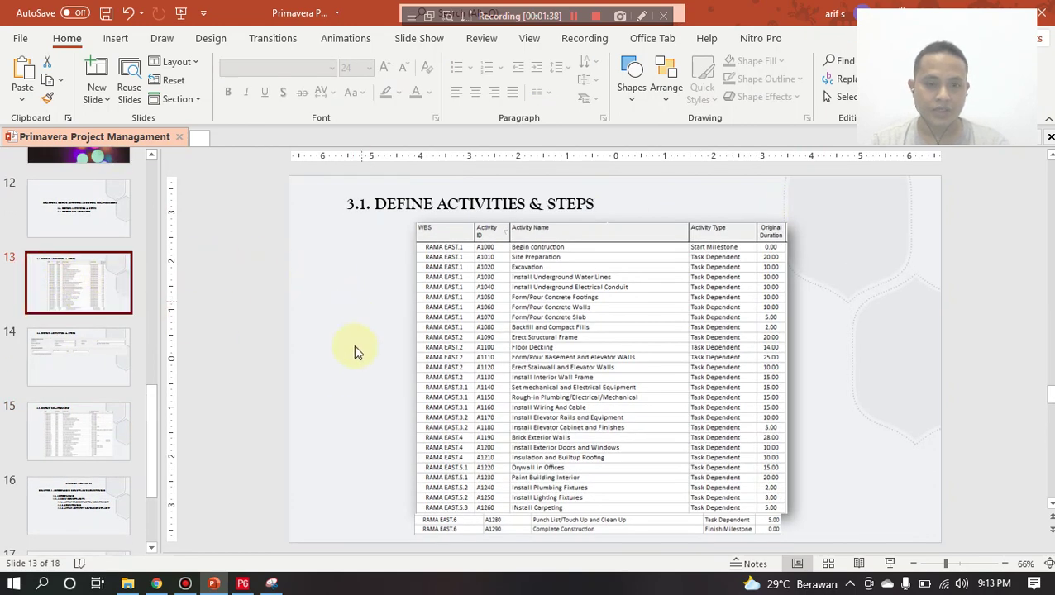
click(242, 584)
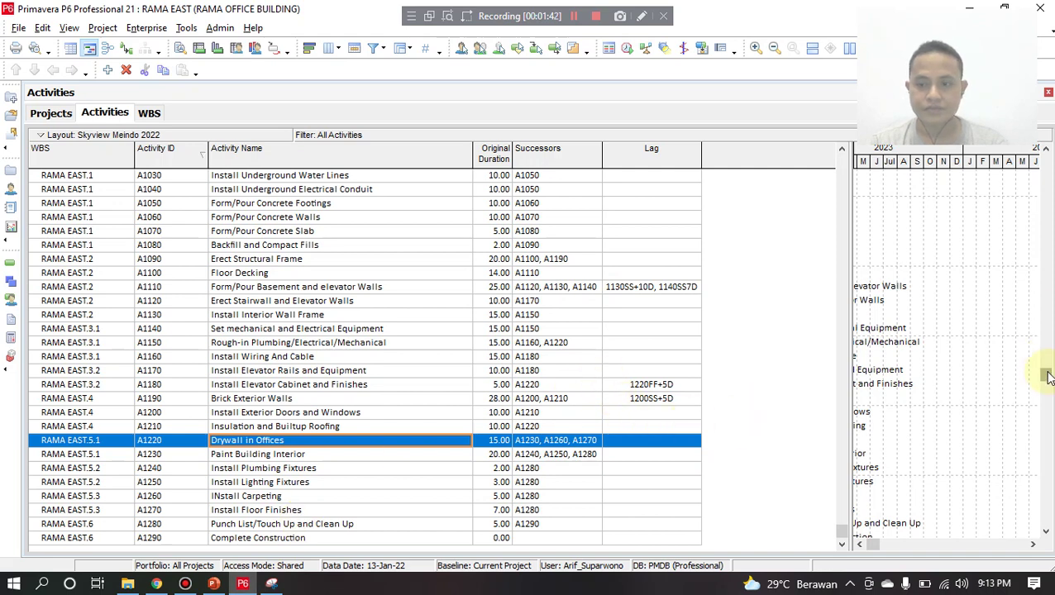
drag(1047, 373, 1045, 160)
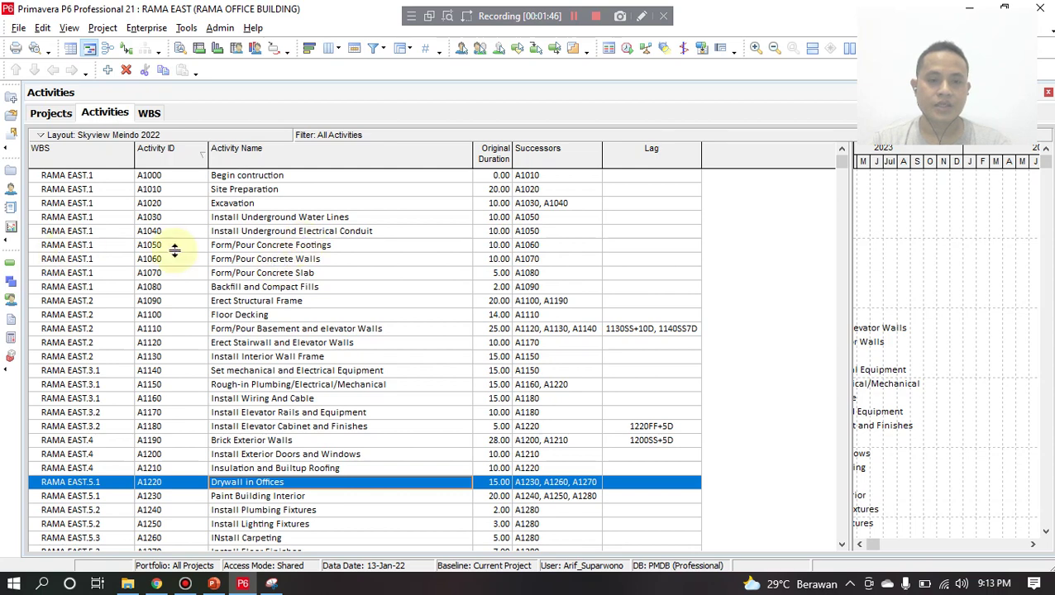
click(383, 176)
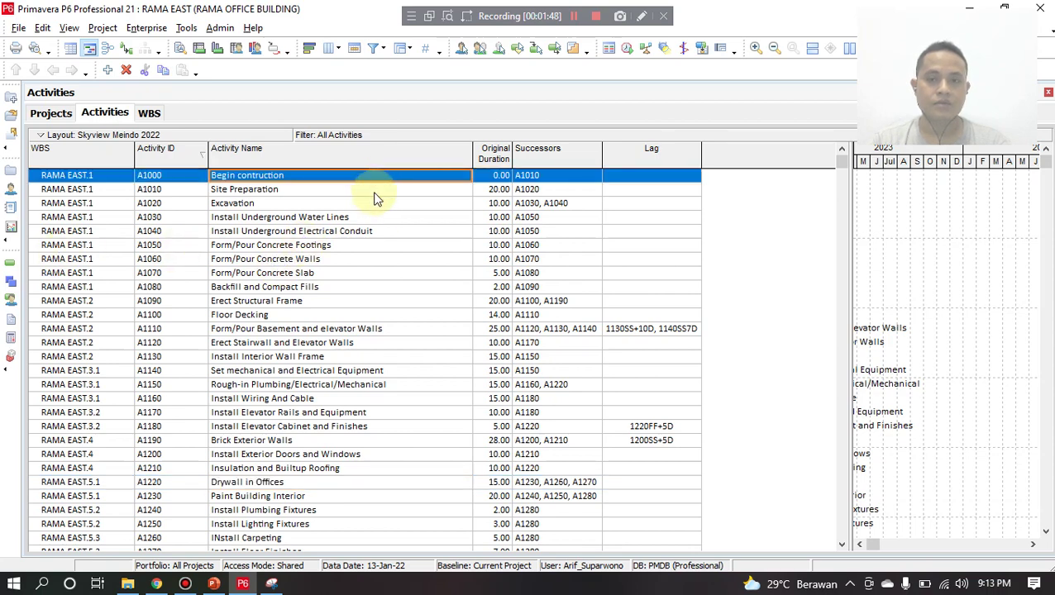
drag(851, 249, 739, 253)
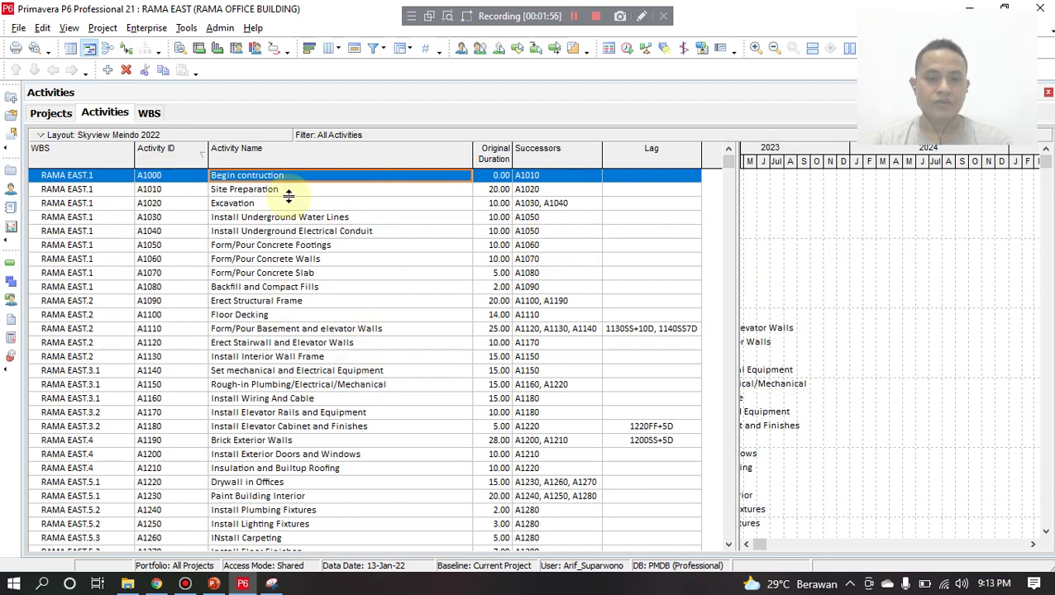
scroll(278, 332, down, 1)
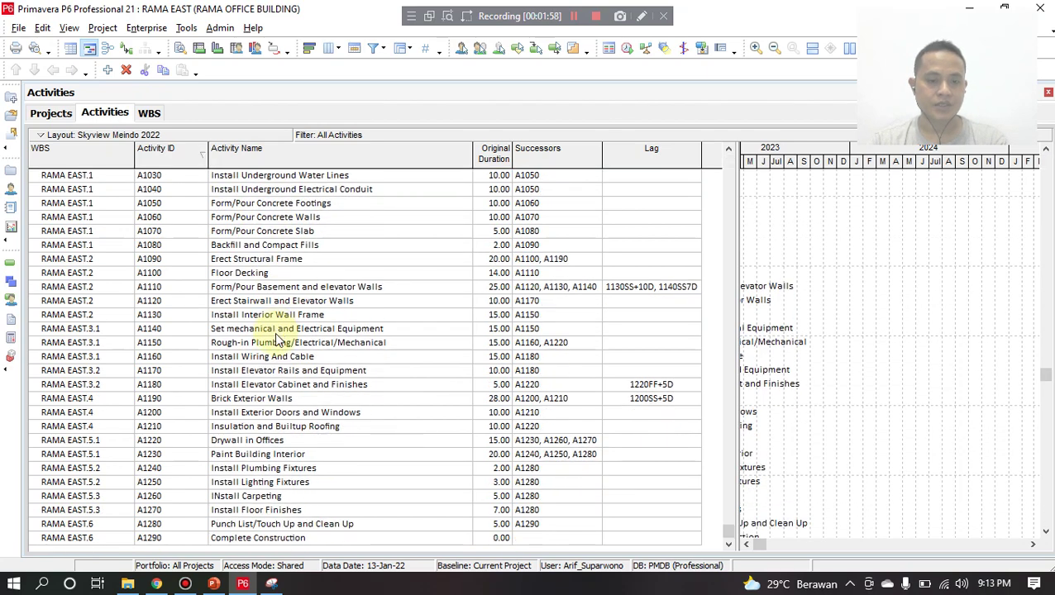
scroll(279, 341, up, 1)
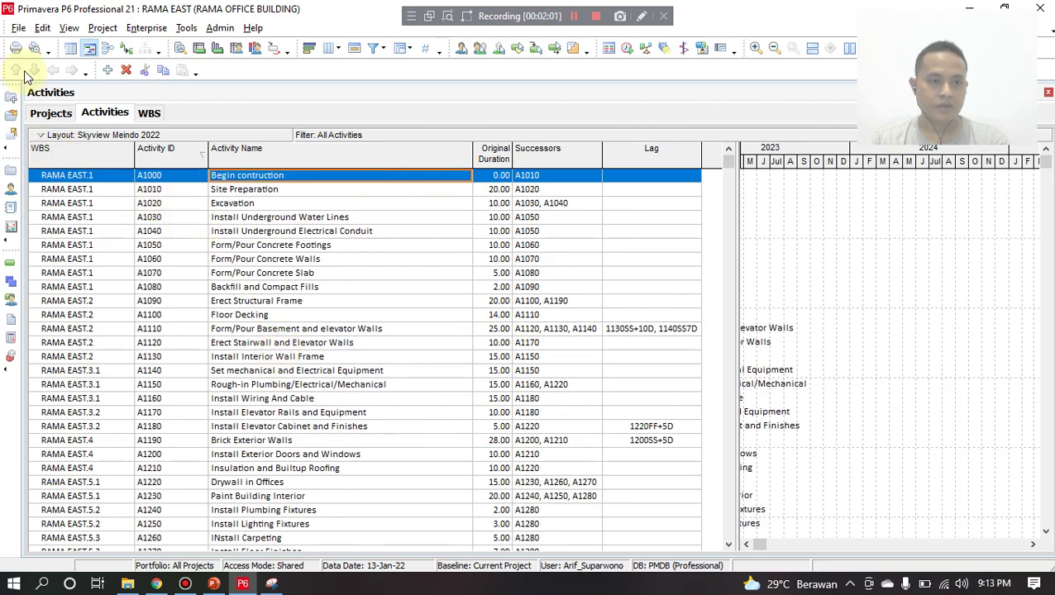
Step: Add a new activity to the project and name it Begin Construction
click(107, 70)
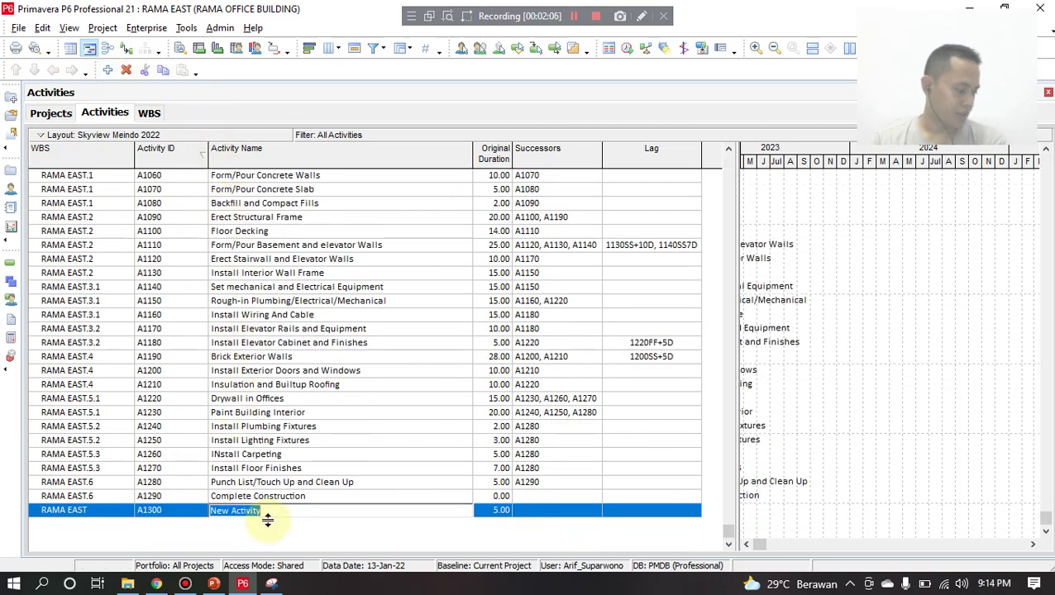
text(Begin Construction)
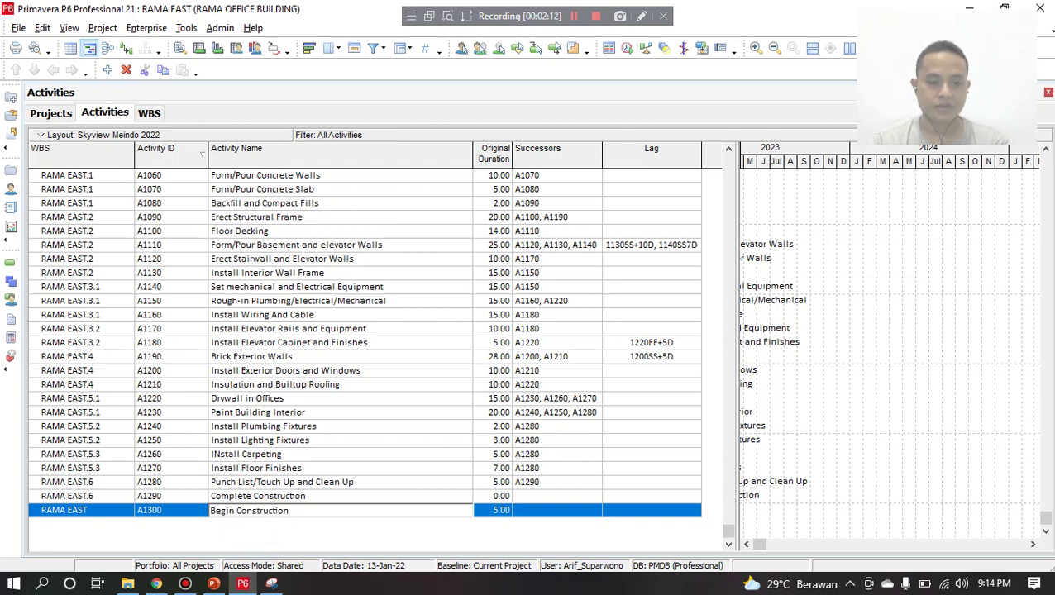
key(Return)
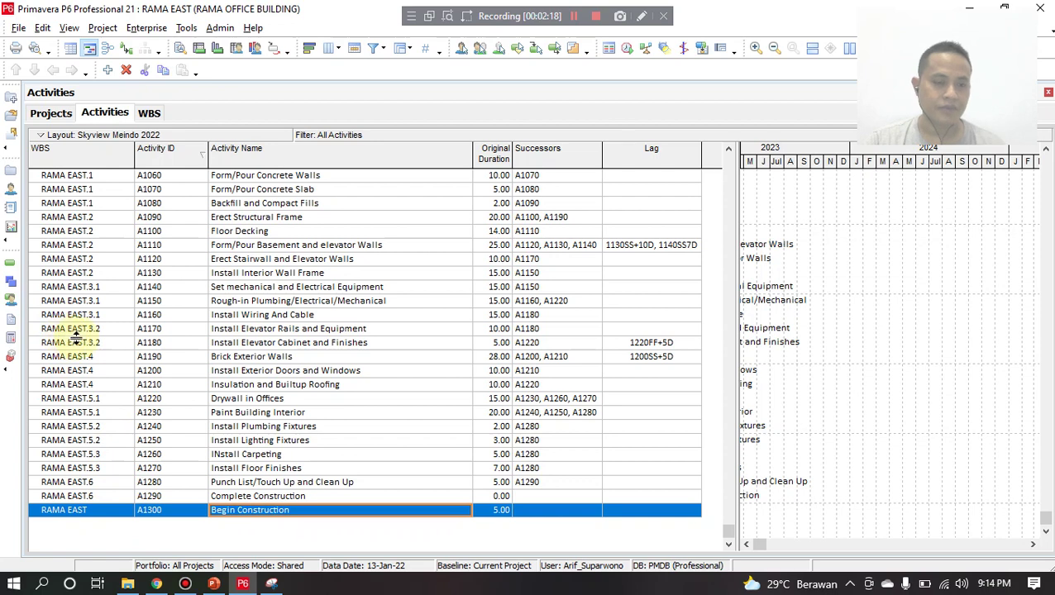
Step: Assign the new Begin Construction activity to the WBS element RAMA EAST.1 Foundation
double_click(97, 513)
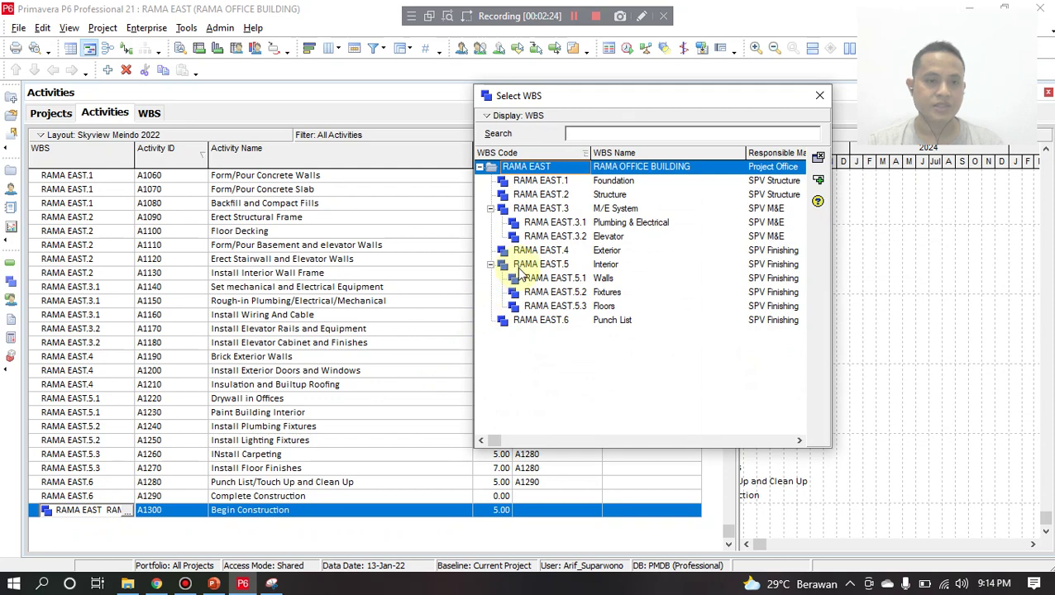
click(634, 183)
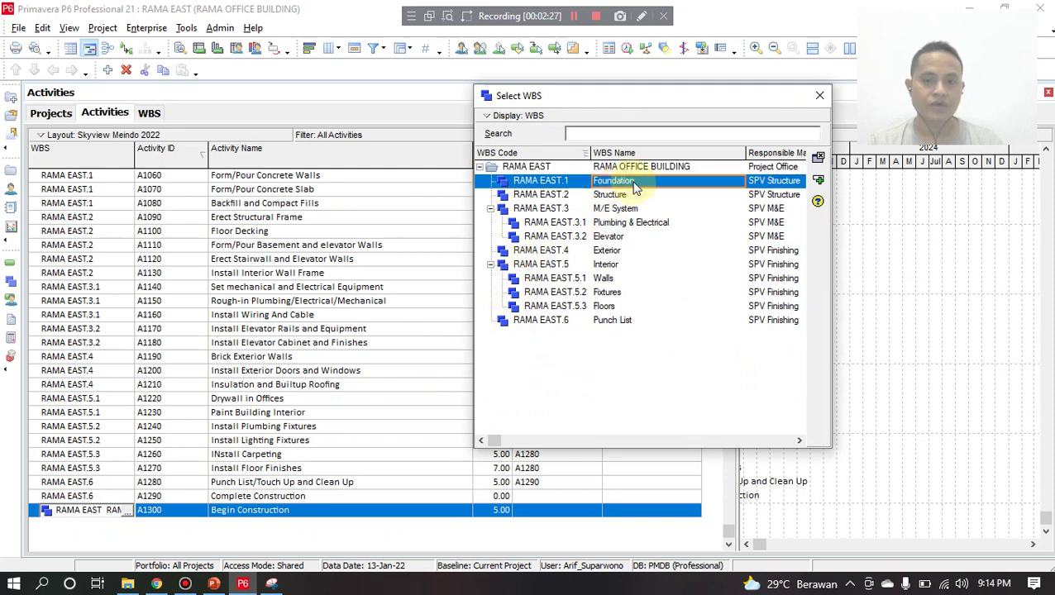
click(818, 181)
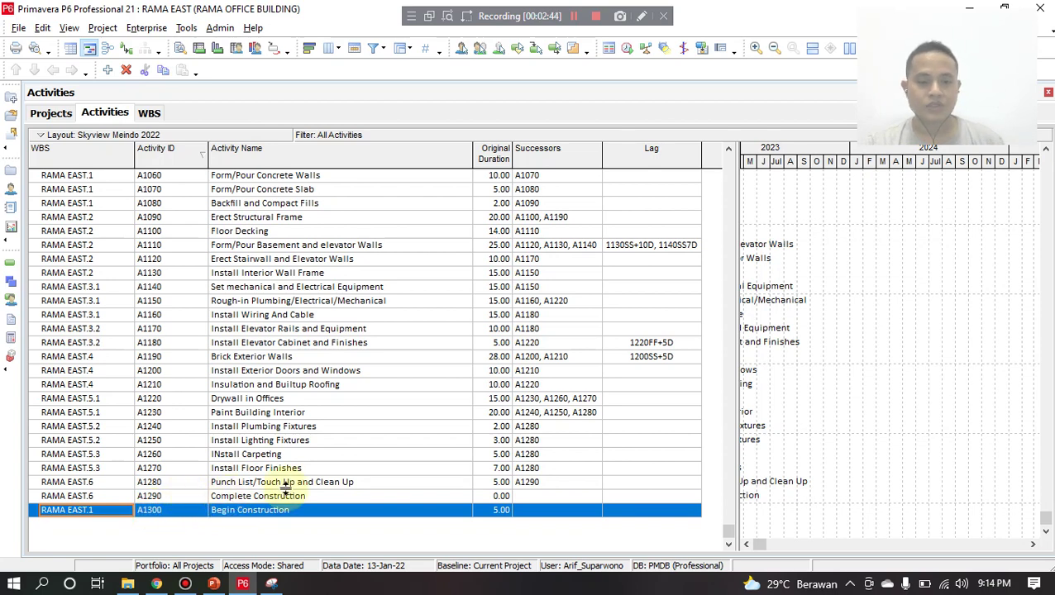
Step: Try original durations of 0 and 6 on the new Begin Construction activity and set it to 1
click(503, 511)
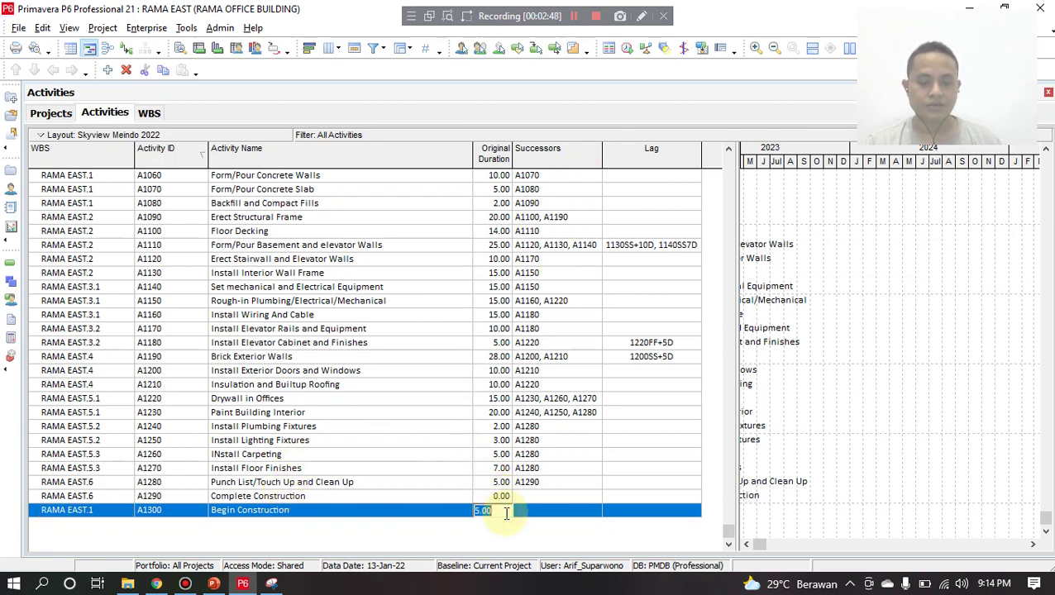
text(0)
key(Return)
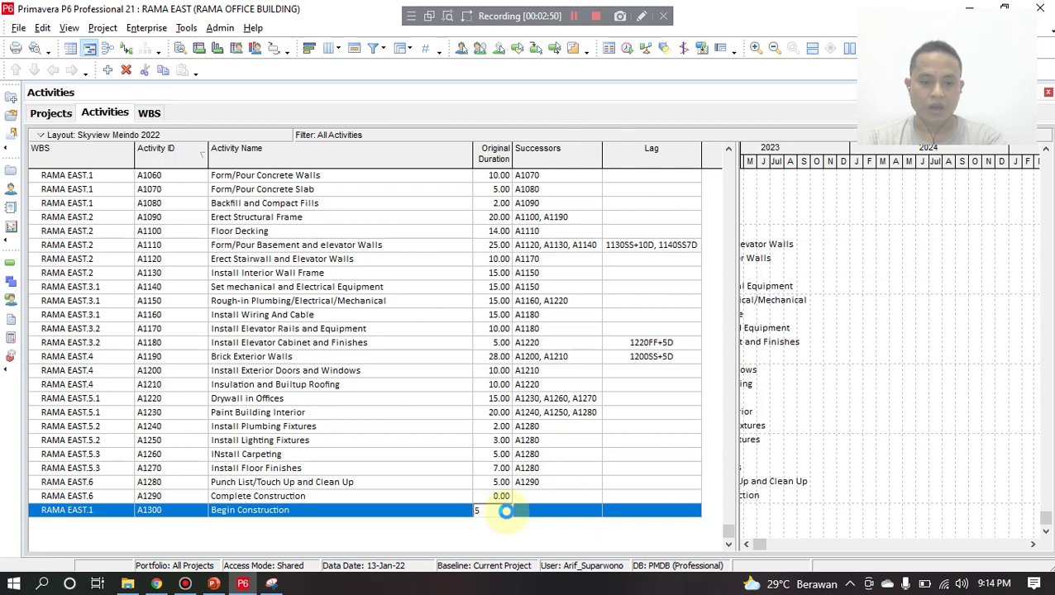
text(6)
key(Return)
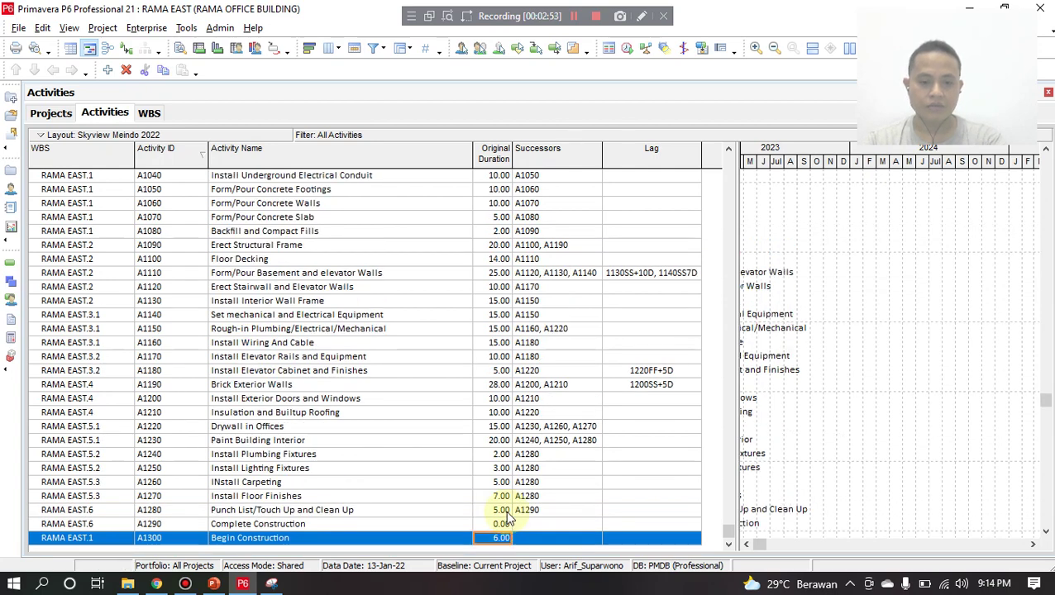
text(1)
key(Return)
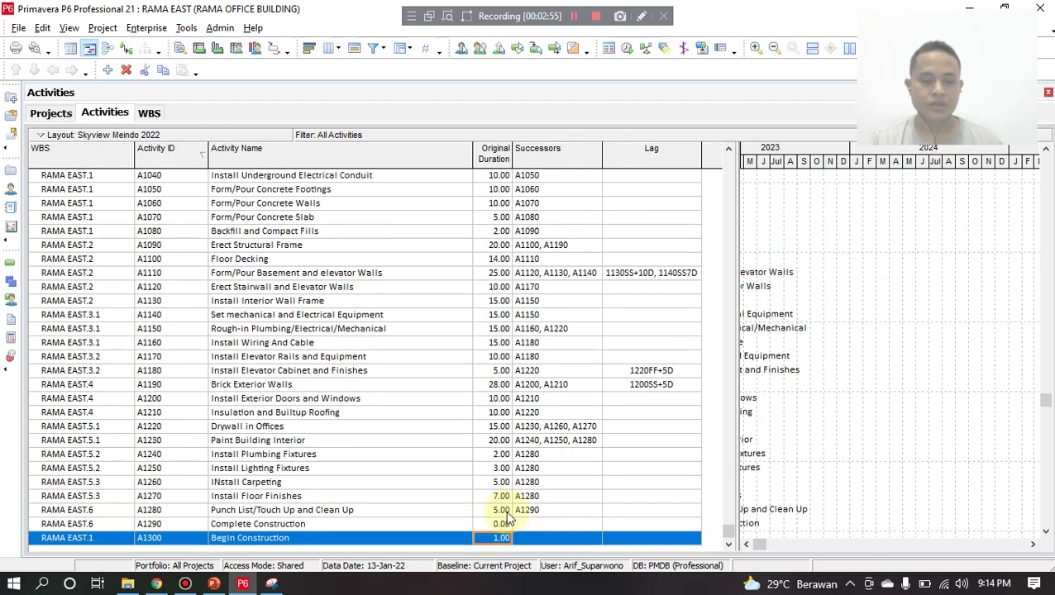
right_click(568, 166)
click(612, 398)
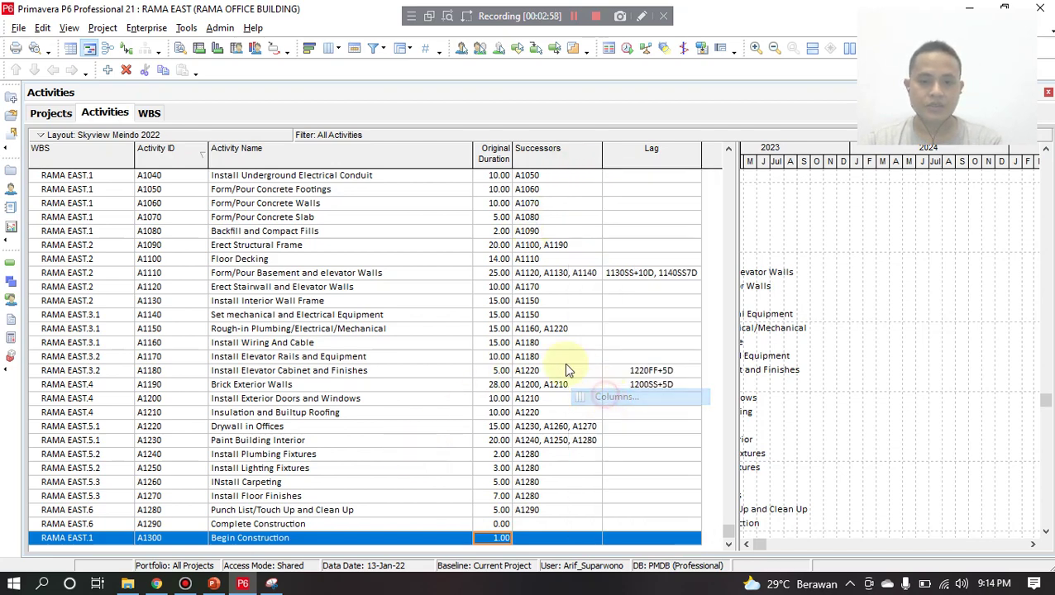
click(396, 307)
key(ctrl+f)
text(activity type)
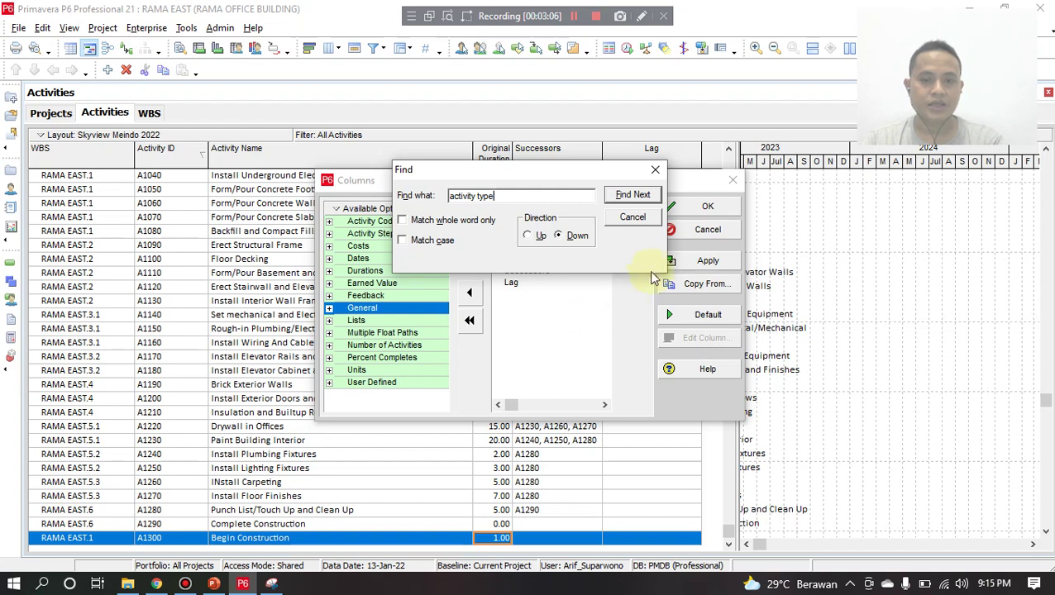
click(633, 216)
click(680, 230)
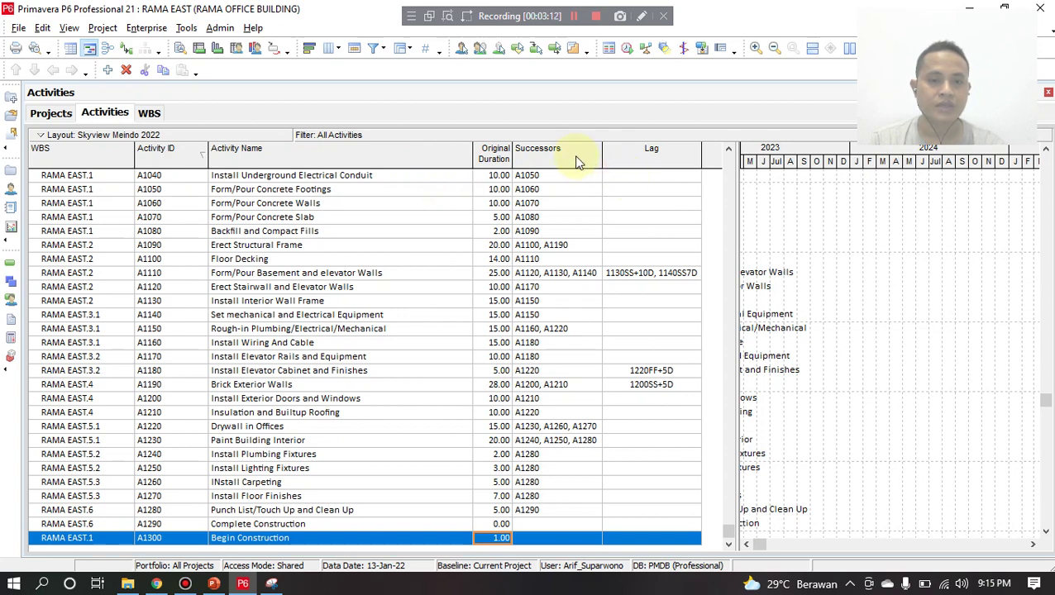
right_click(413, 154)
click(394, 155)
Step: Find the Activity Type field in the available column options and add it to the activity table after Activity Name
right_click(406, 155)
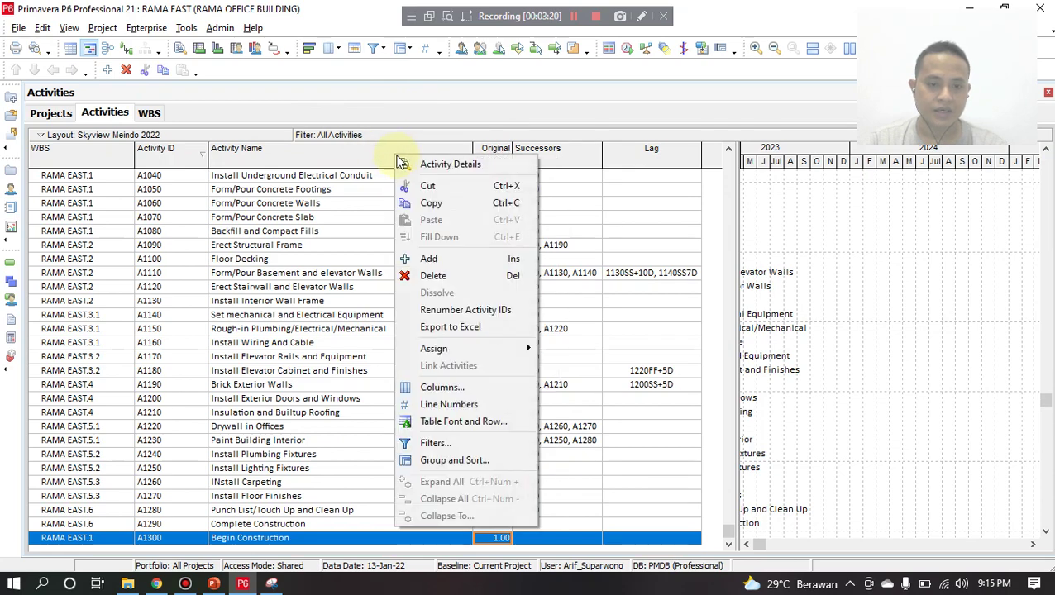
click(447, 389)
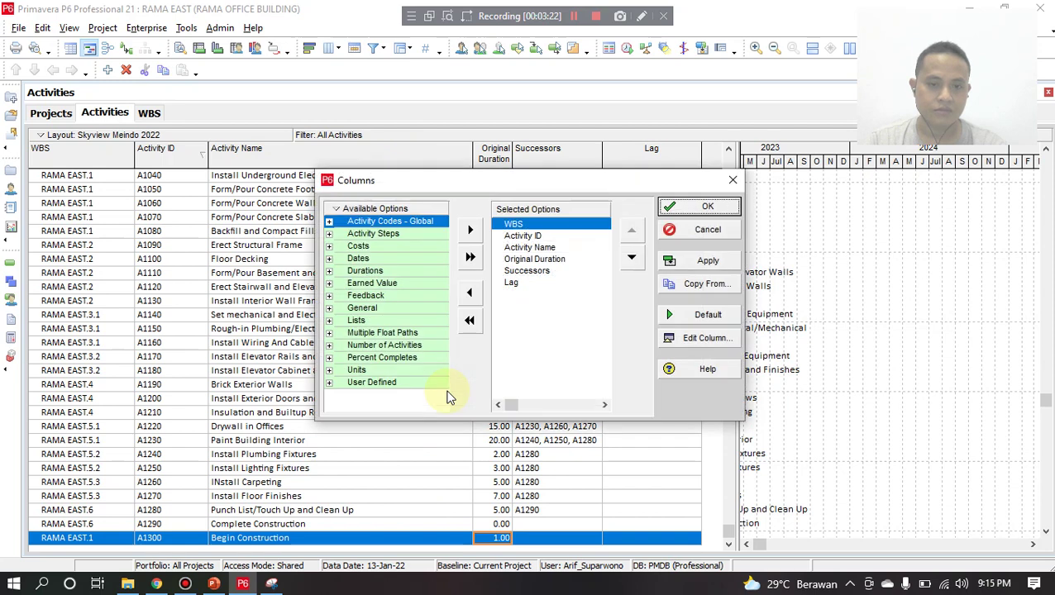
click(402, 296)
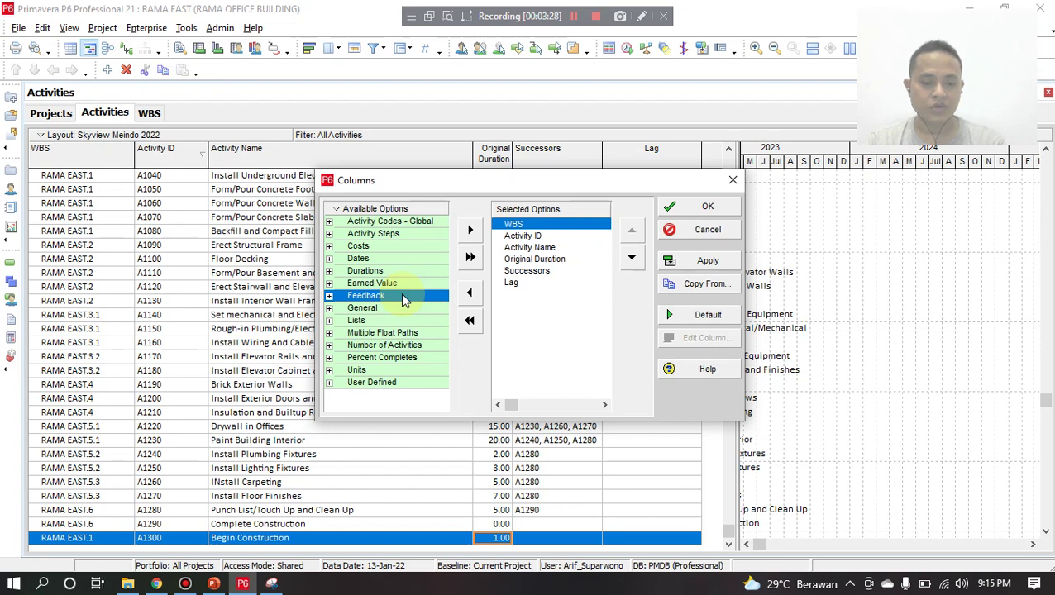
key(ctrl+f)
text(a)
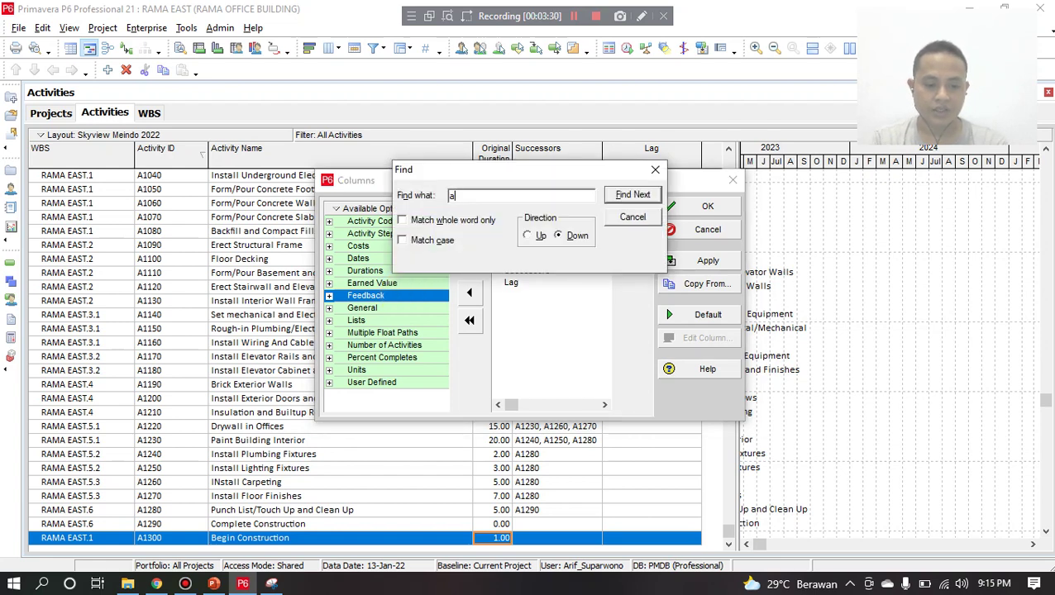
text(ctivity type)
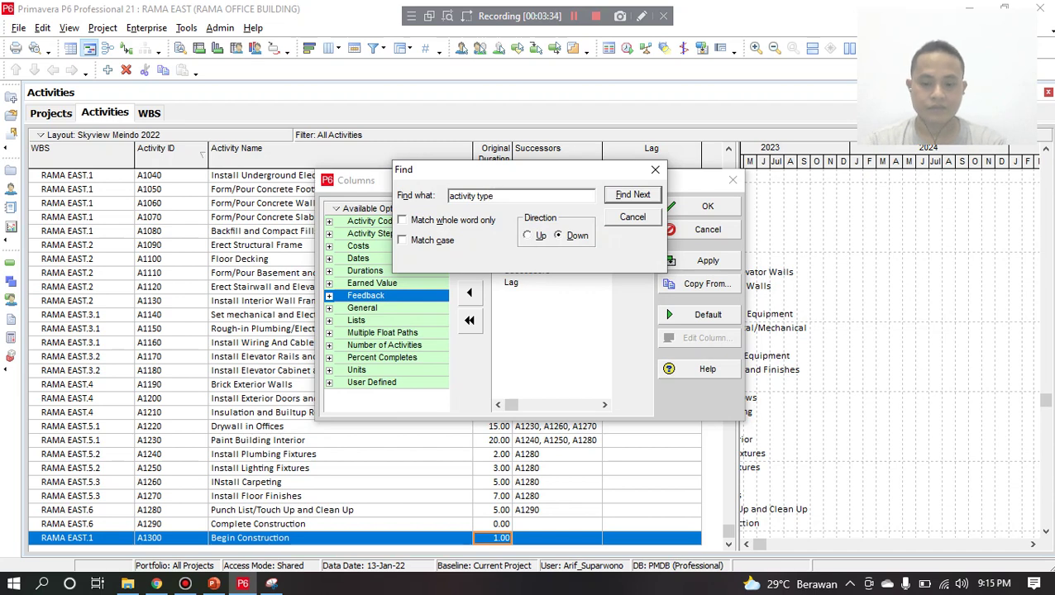
key(Return)
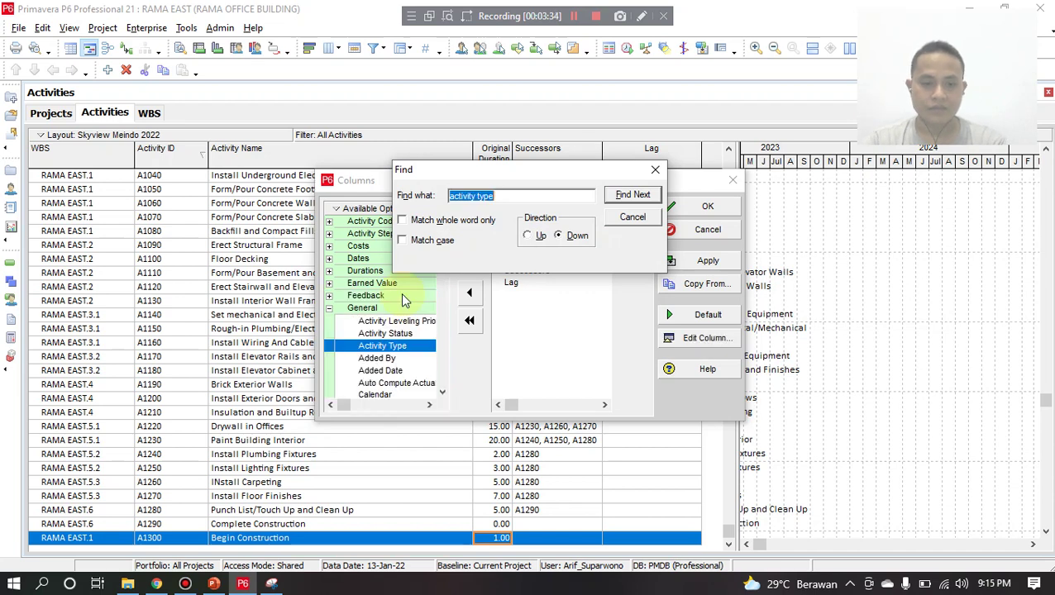
key(Escape)
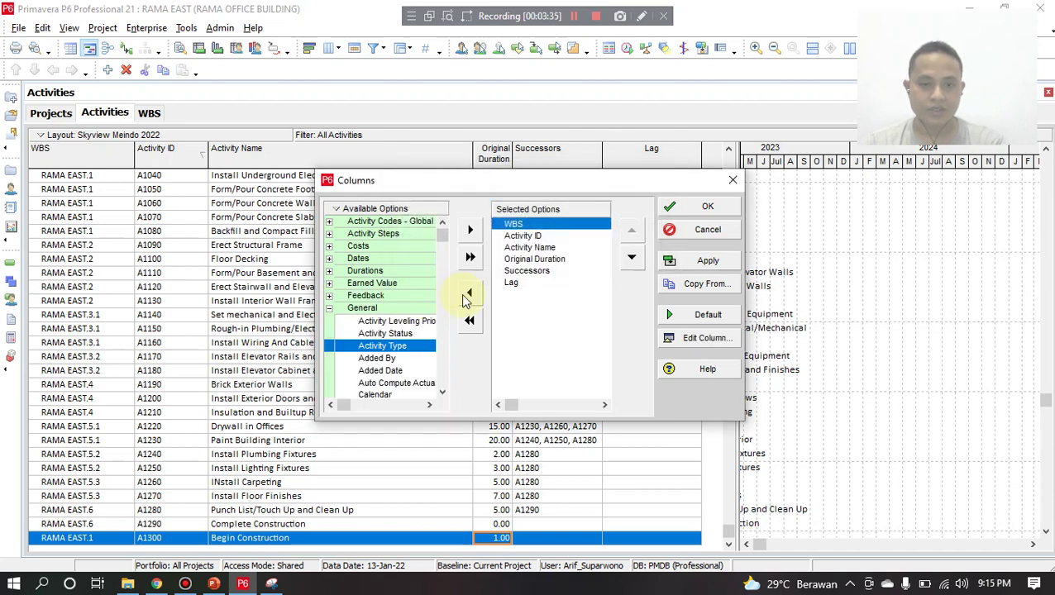
click(543, 248)
click(470, 230)
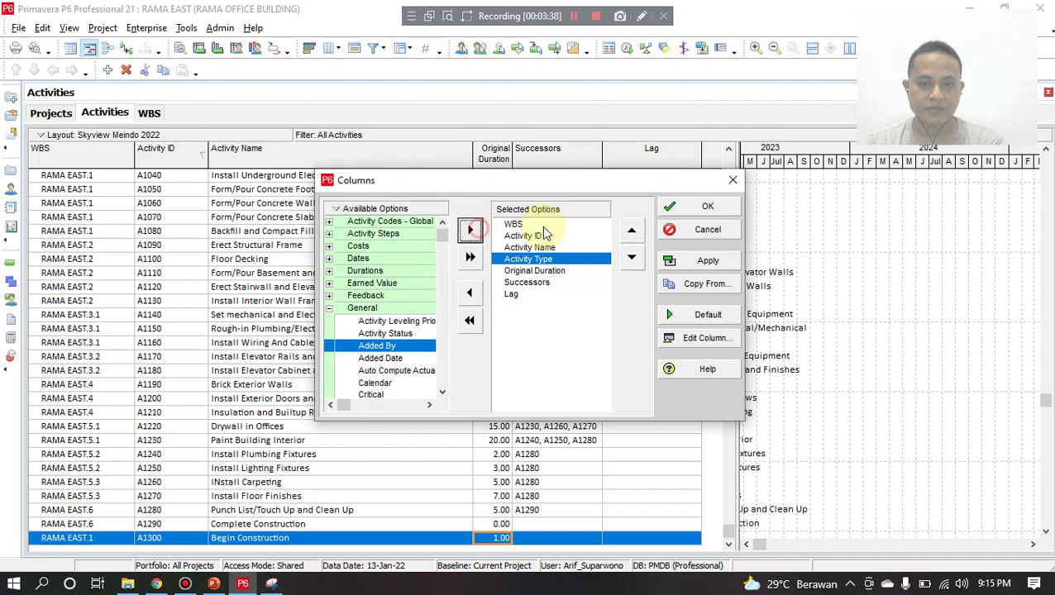
click(666, 208)
Step: Check the Activity Type column on the PowerPoint slide, return to Primavera P6 with the column applied, and fit its width to the contents
click(213, 584)
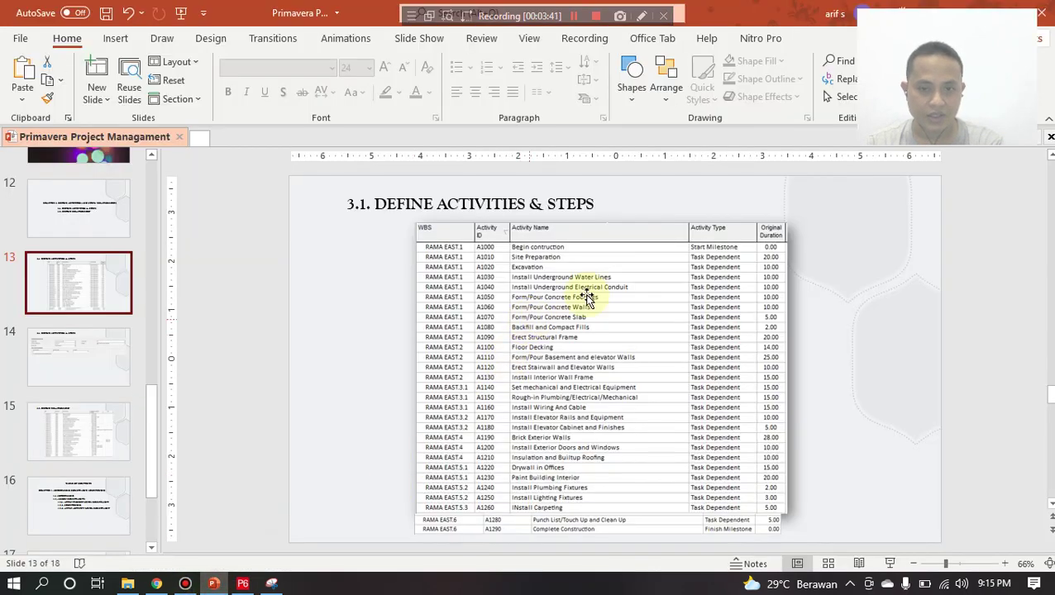
click(253, 586)
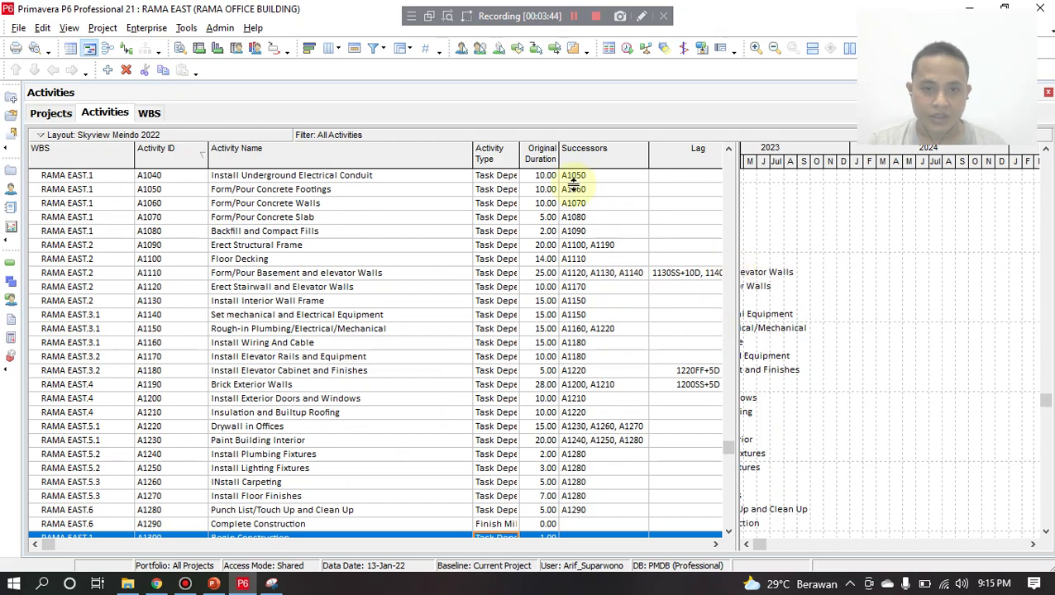
double_click(519, 147)
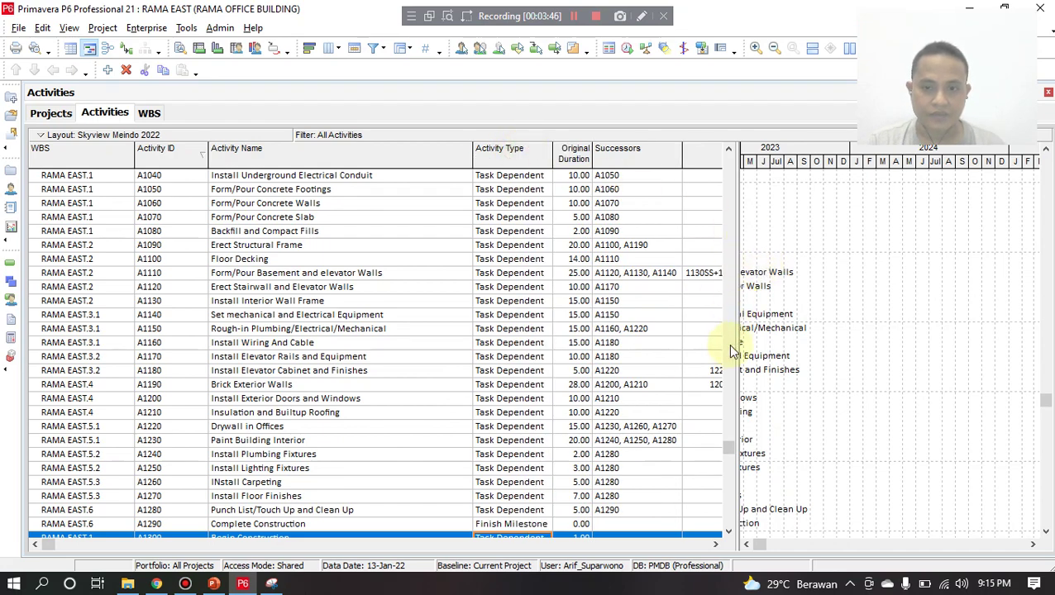
Step: Set the activity type of the new Begin Construction activity to Start Milestone
drag(726, 447, 731, 539)
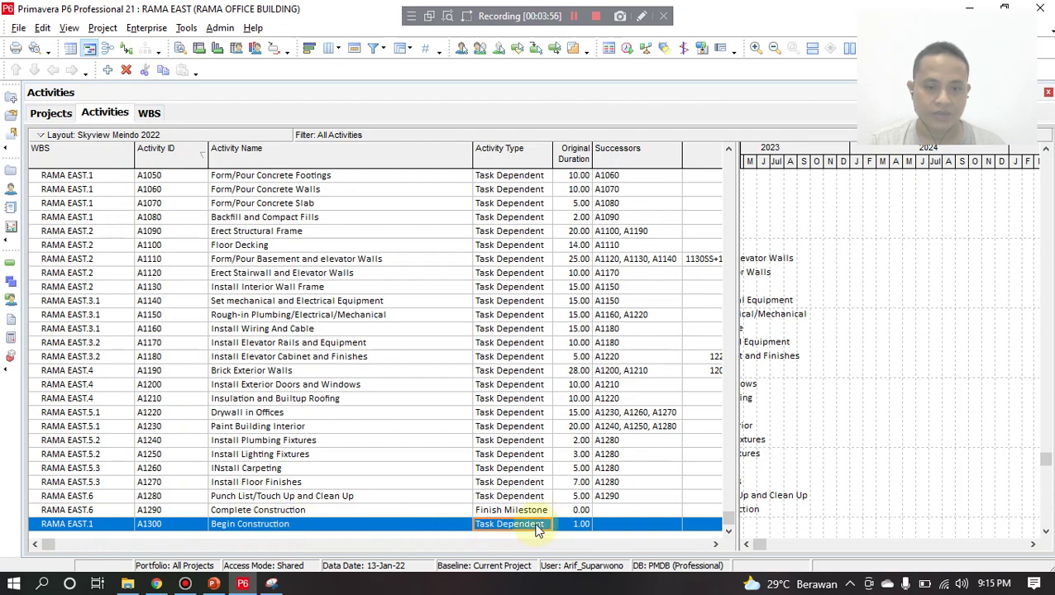
scroll(539, 525, up, 5)
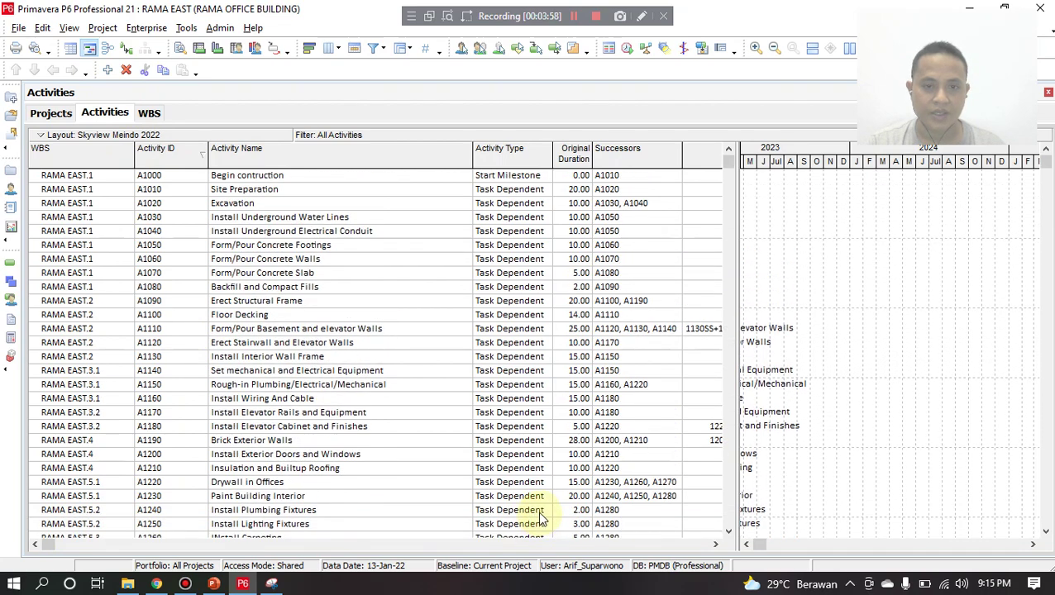
scroll(481, 417, down, 1)
scroll(480, 417, down, 4)
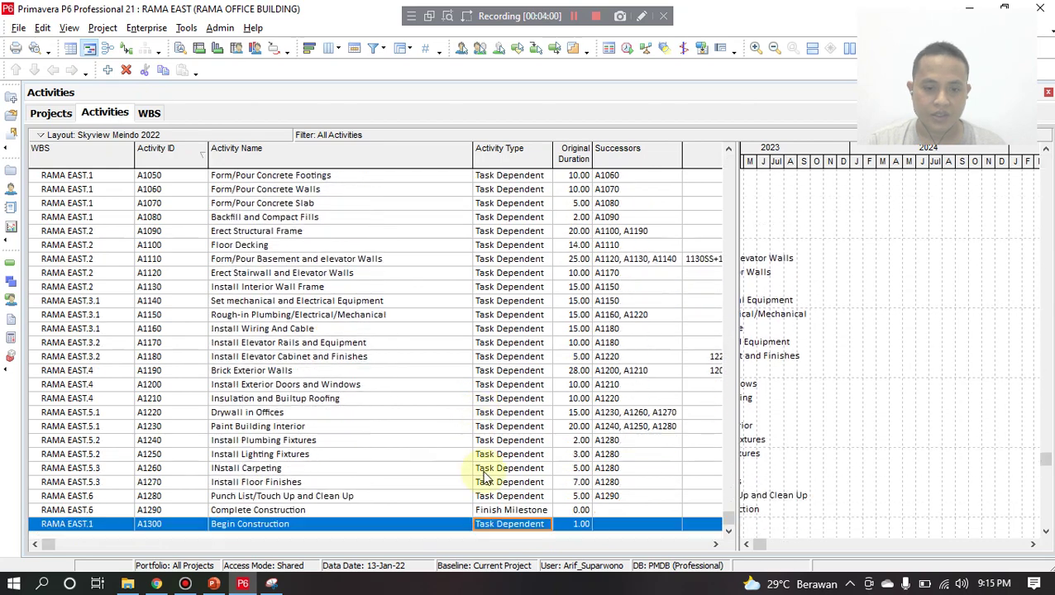
click(546, 527)
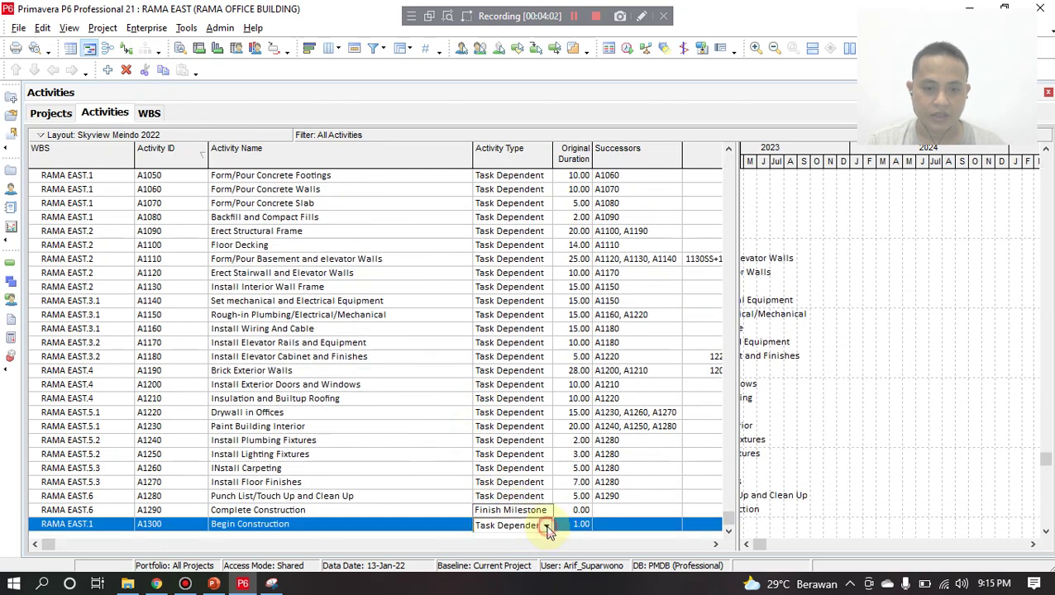
click(545, 527)
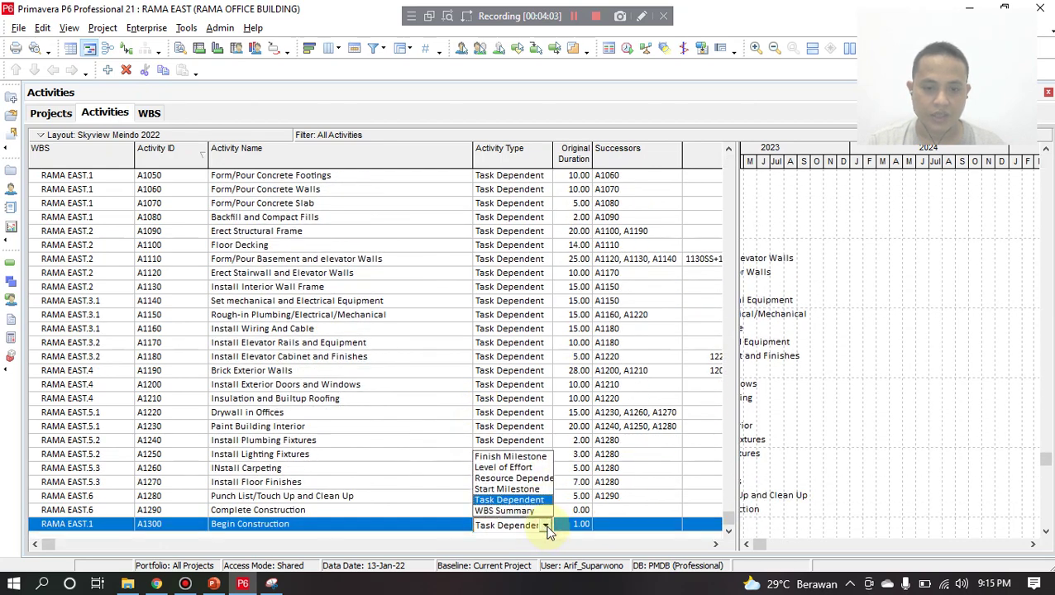
click(533, 490)
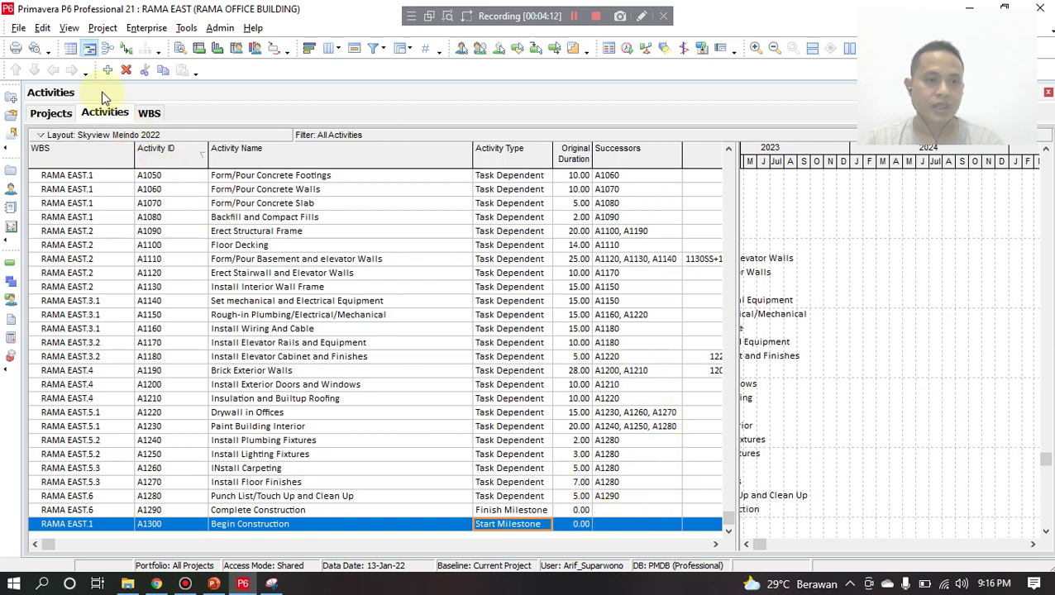
Step: Show the activity details below the activity table and enlarge that area
click(69, 28)
mouse_move(74, 68)
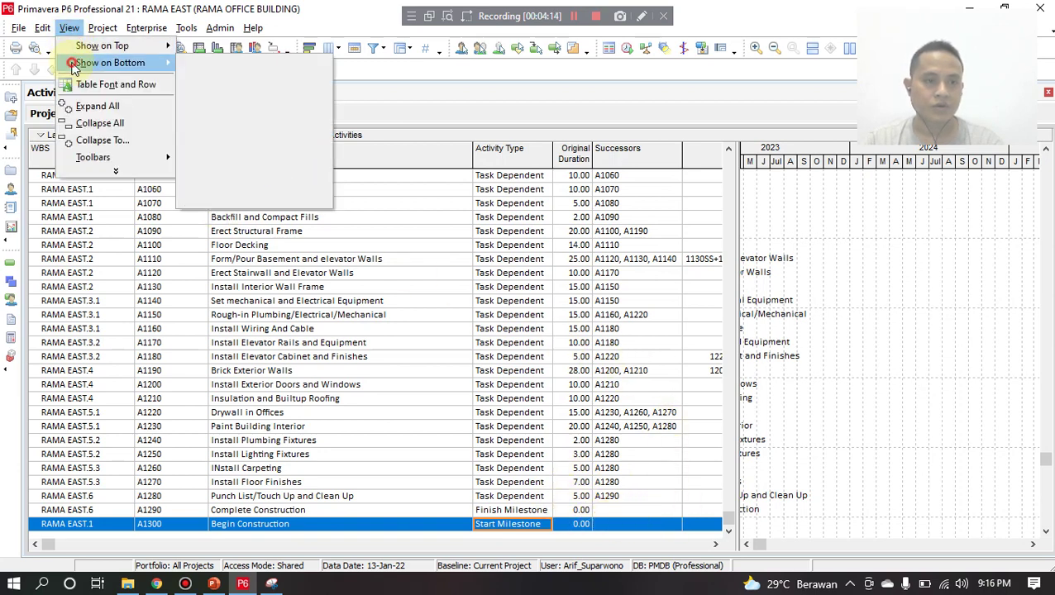
click(217, 87)
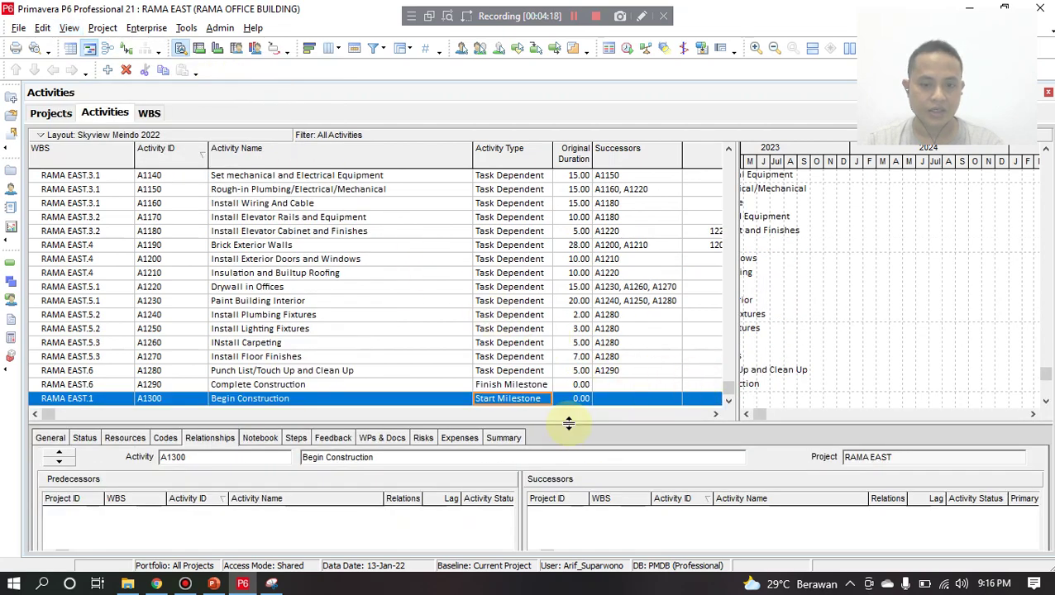
drag(569, 423, 579, 358)
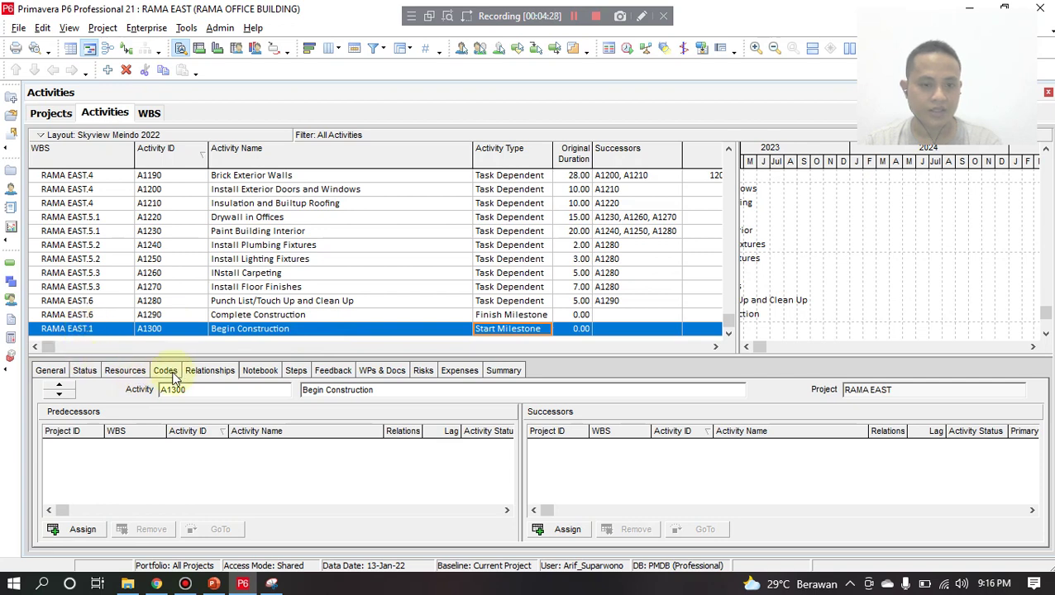
Step: View the General details of Begin Construction and the available WBS elements from both its details and its table row, closing without reassigning
click(63, 377)
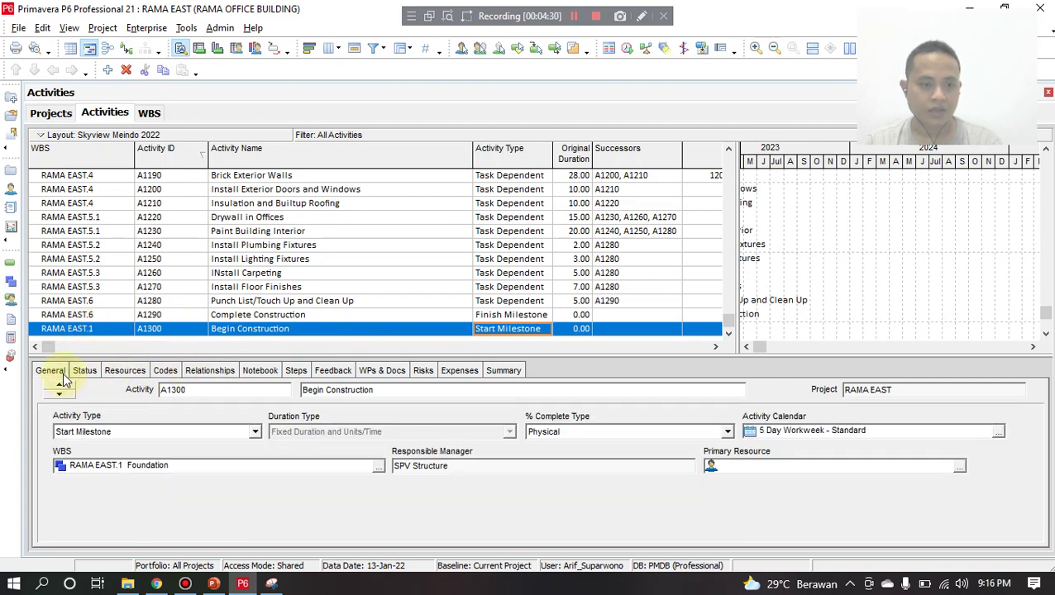
click(378, 468)
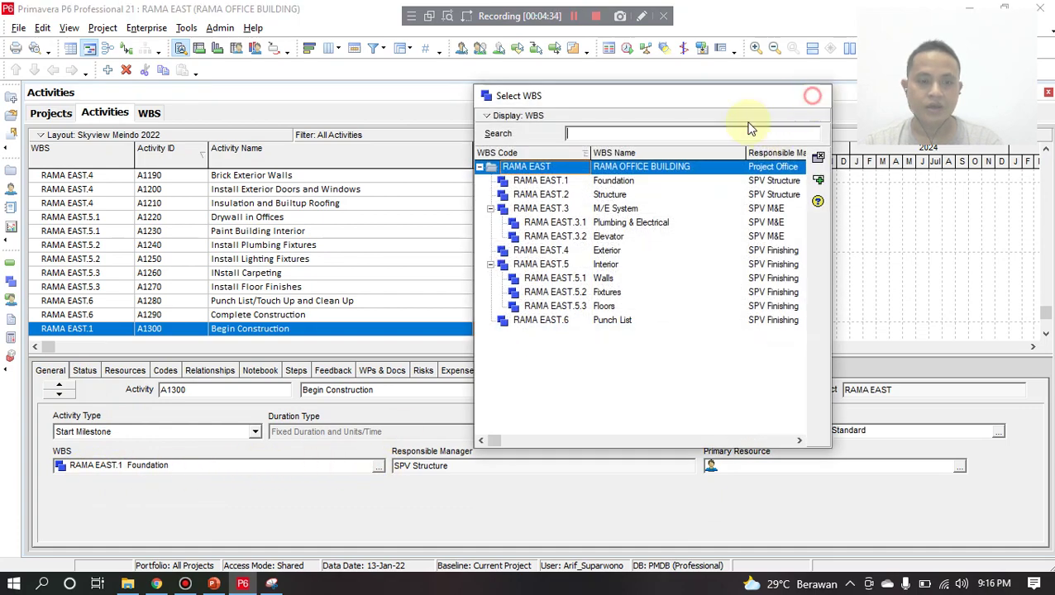
click(813, 96)
click(123, 331)
click(126, 331)
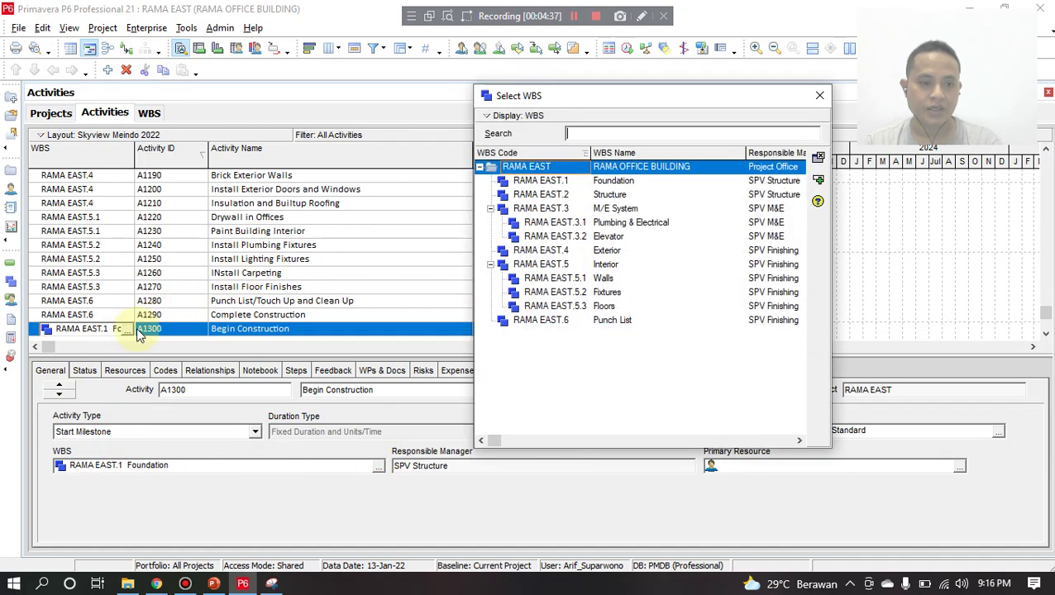
click(821, 96)
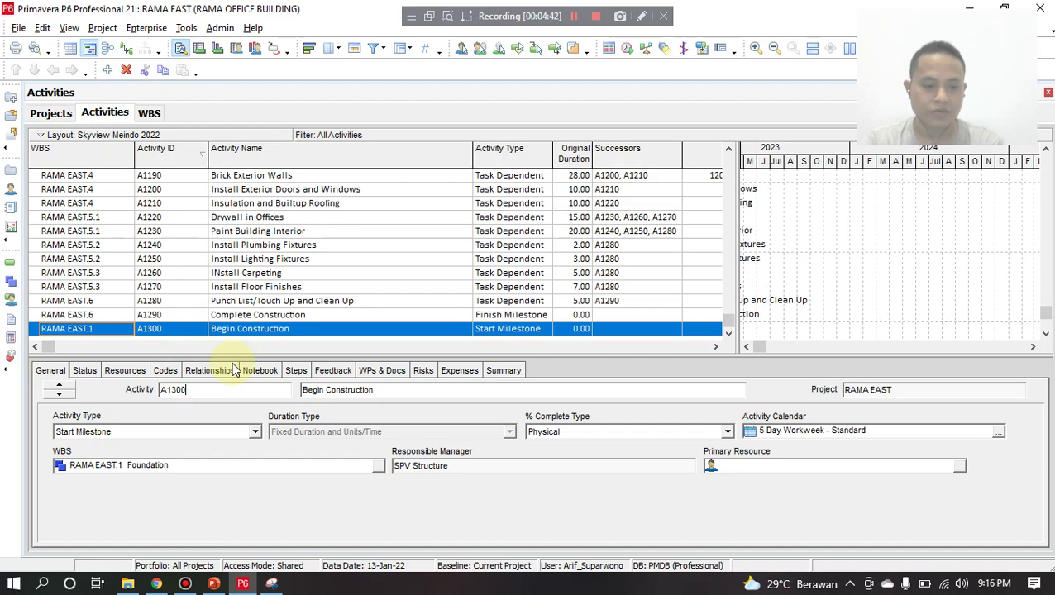
Step: Try changing the Begin Construction activity ID to A1304, cancel the edit, and view the activity's Status and General details
text(1)
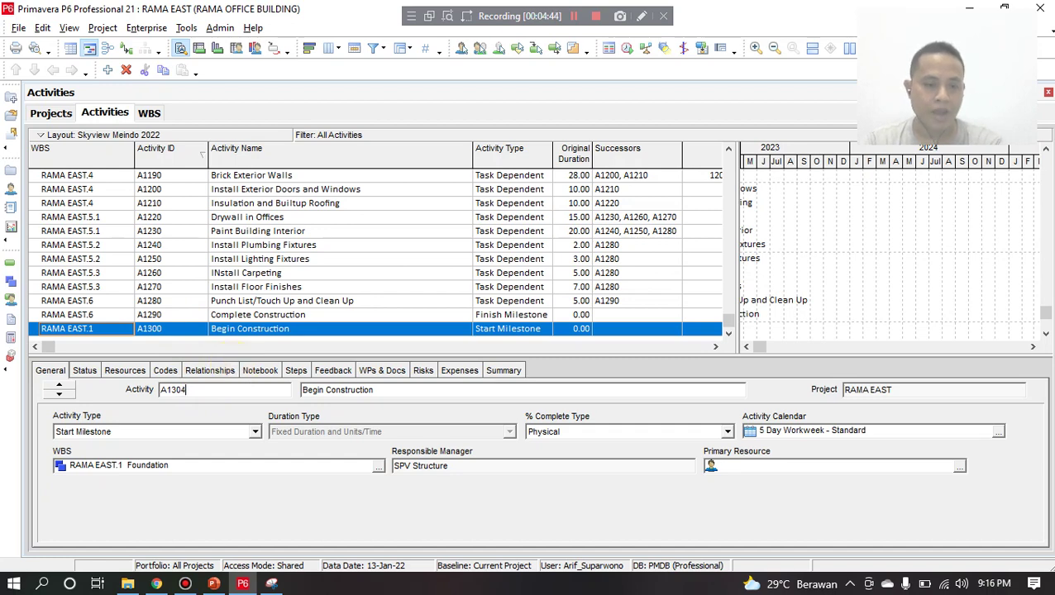
key(Escape)
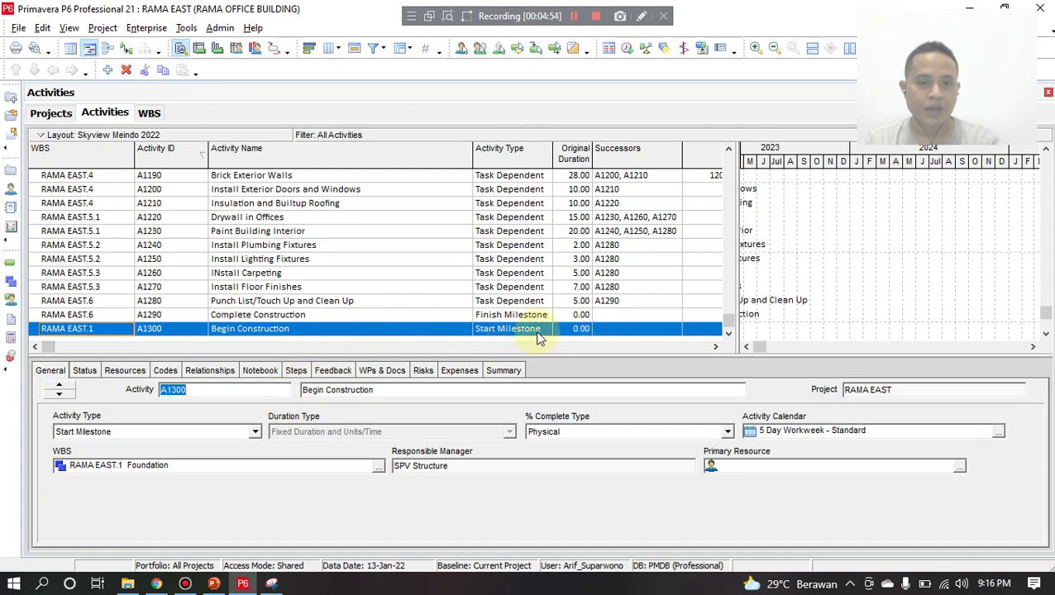
click(86, 372)
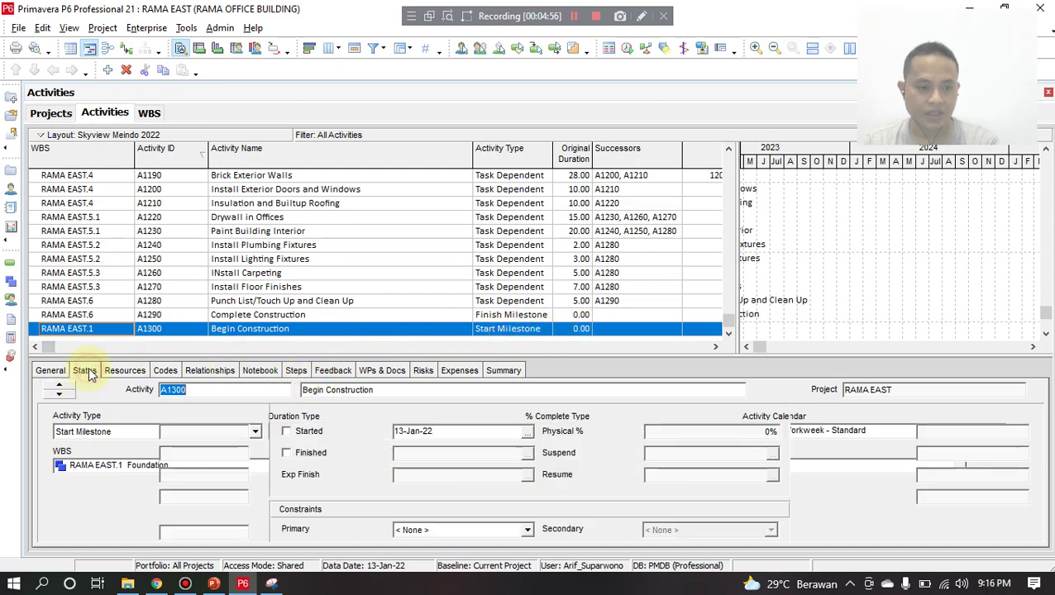
click(57, 372)
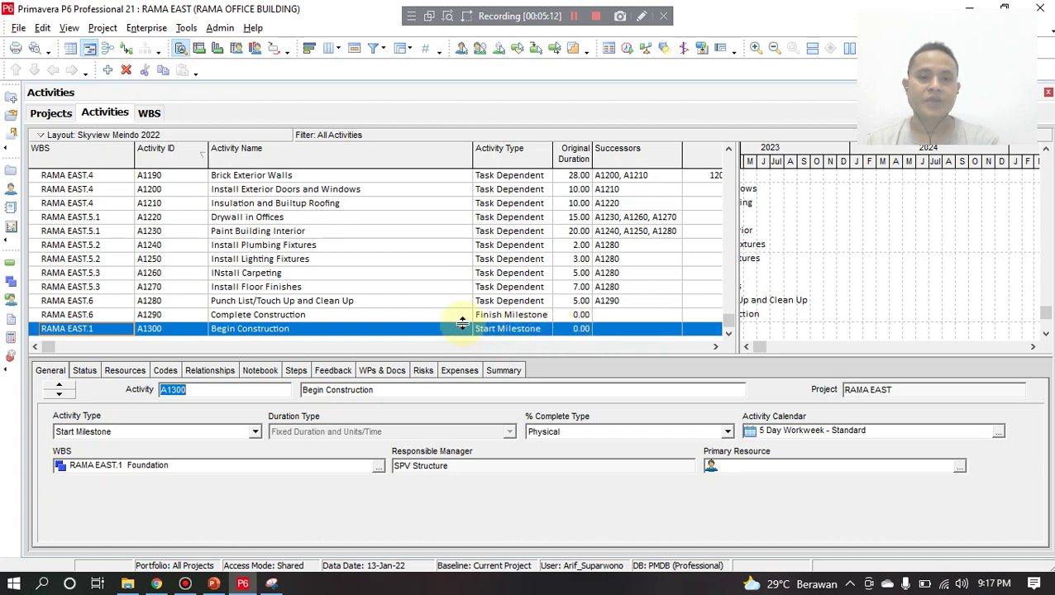
Step: Delete the A1300 Begin Construction activity and widen the activity table to show the full Lag column
click(126, 70)
click(478, 322)
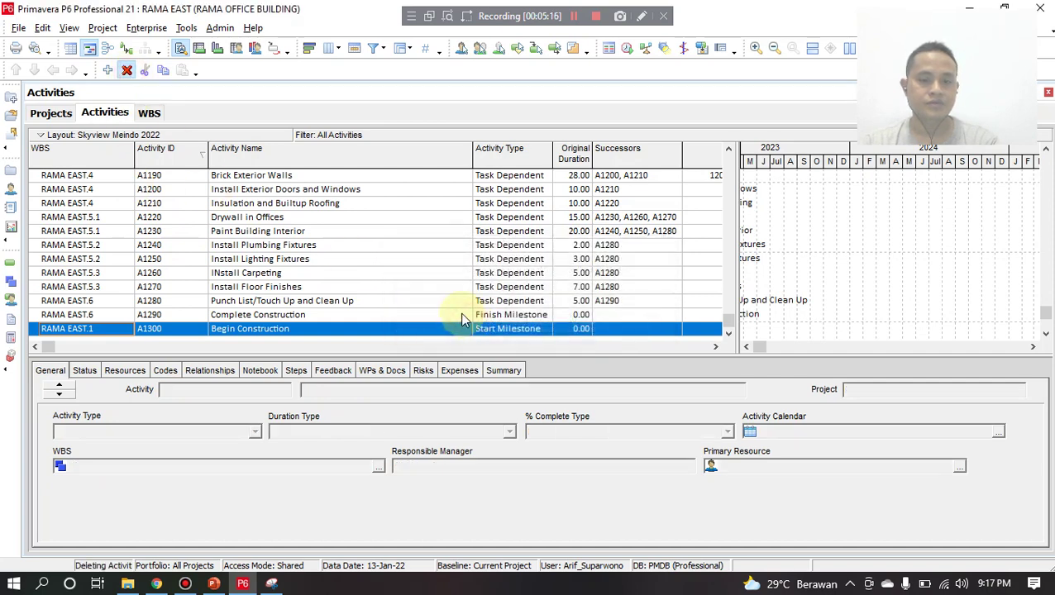
drag(730, 323, 726, 161)
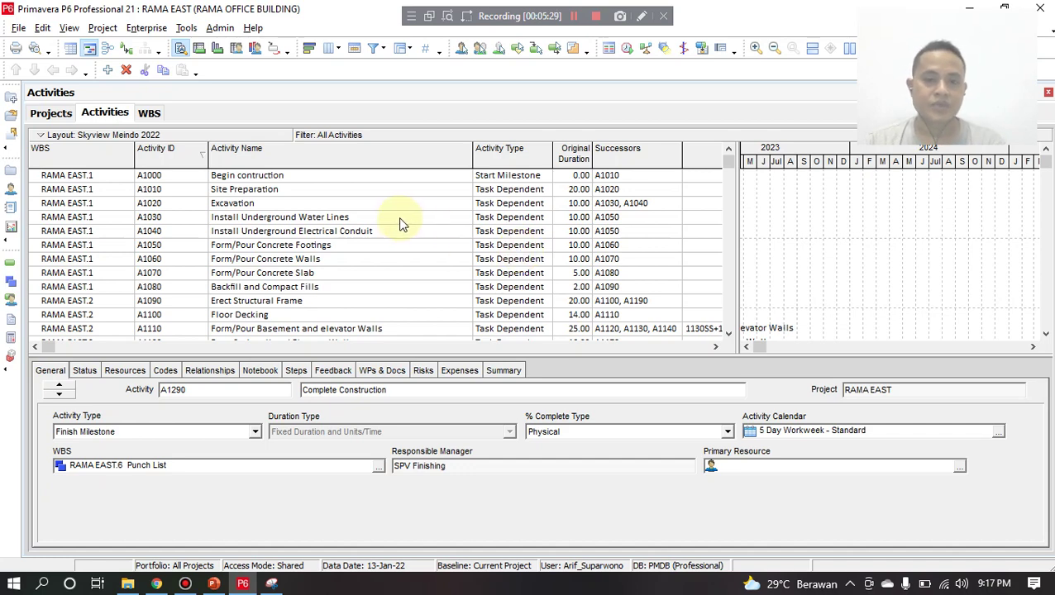
drag(737, 226, 815, 234)
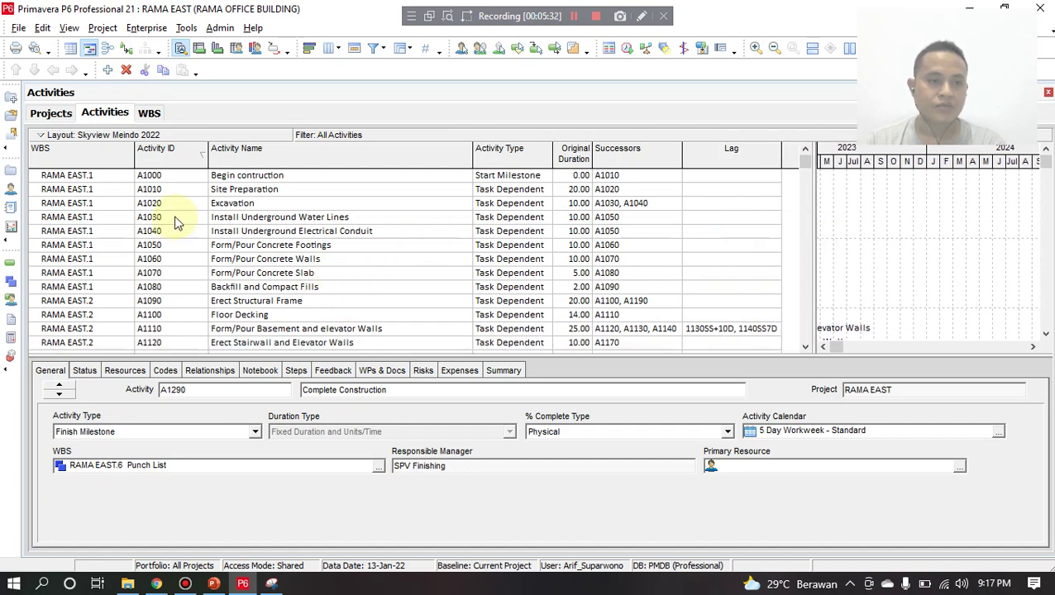
Step: Review the new-activity defaults on slide 14 in PowerPoint and view the corresponding Defaults details of the RAMA EAST project in Primavera P6
click(214, 584)
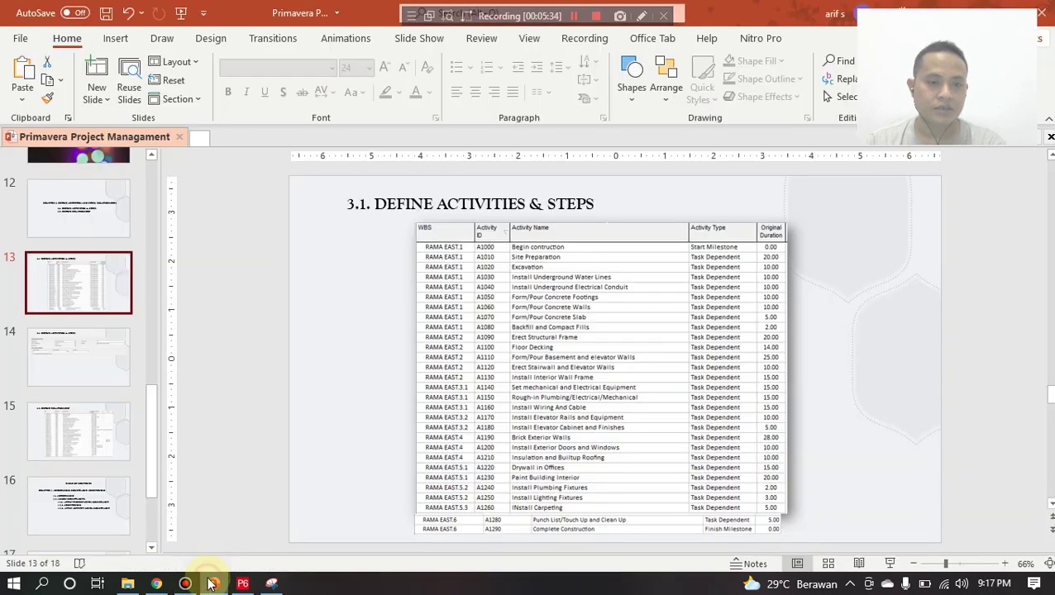
click(102, 382)
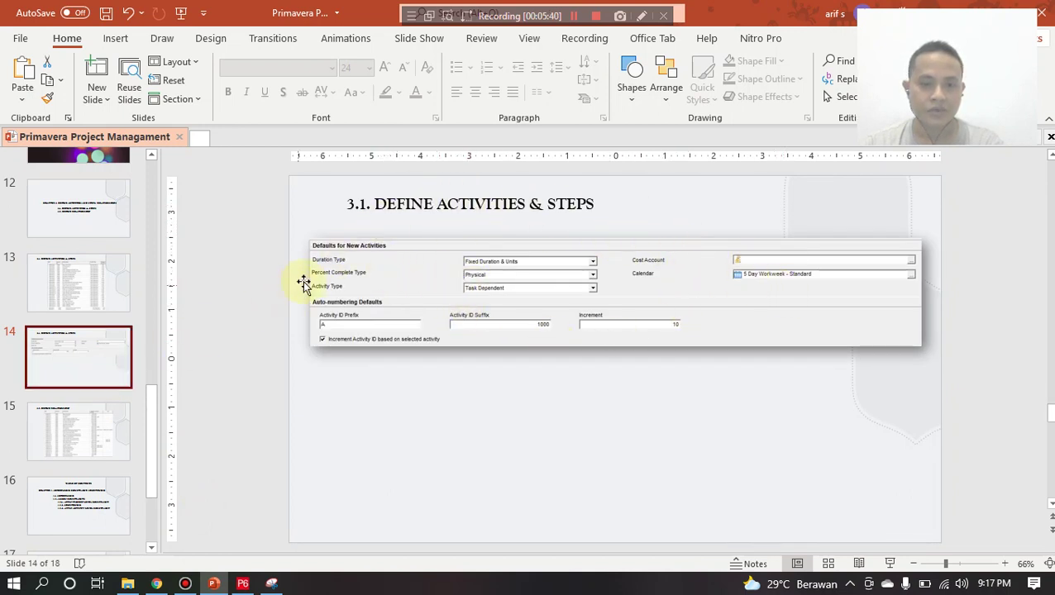
click(889, 563)
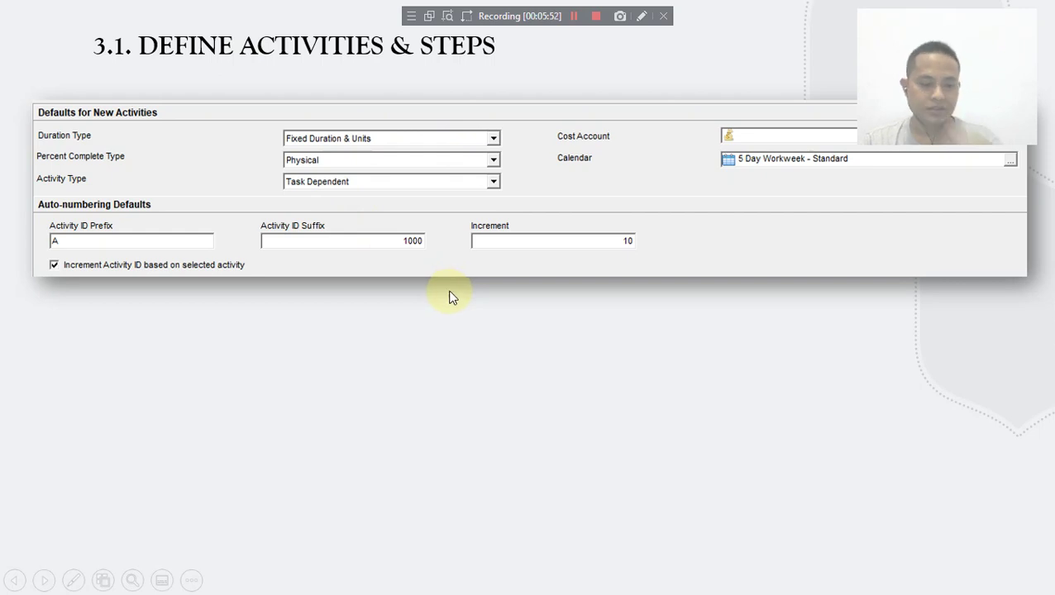
key(Escape)
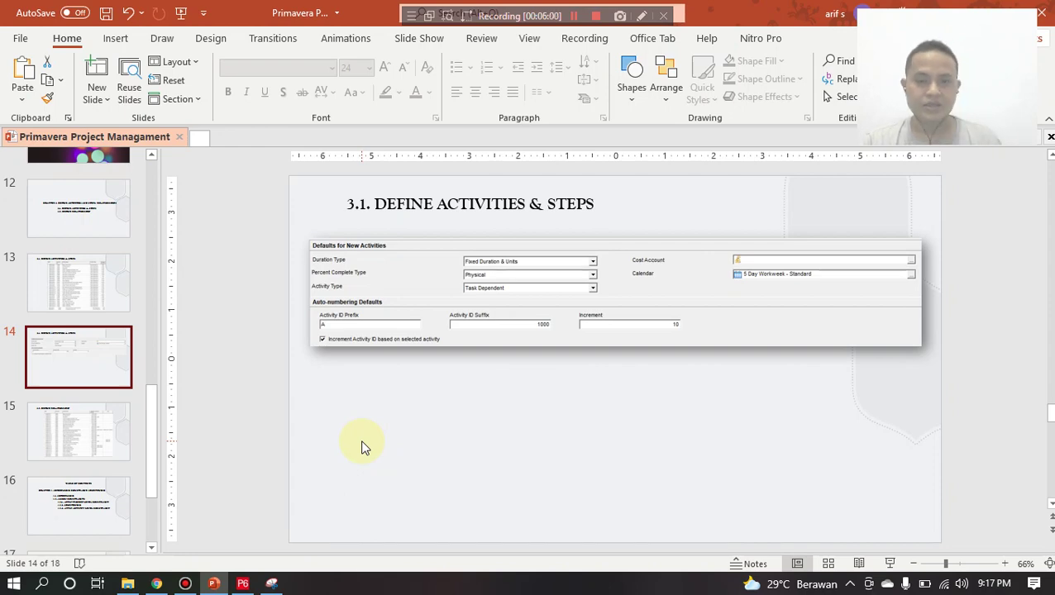
click(243, 584)
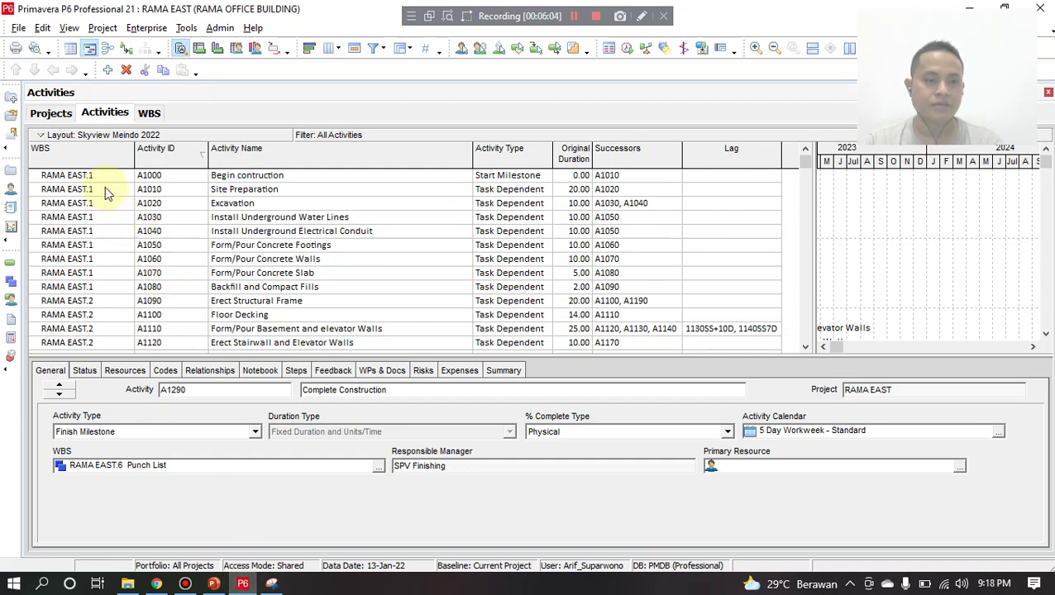
click(51, 113)
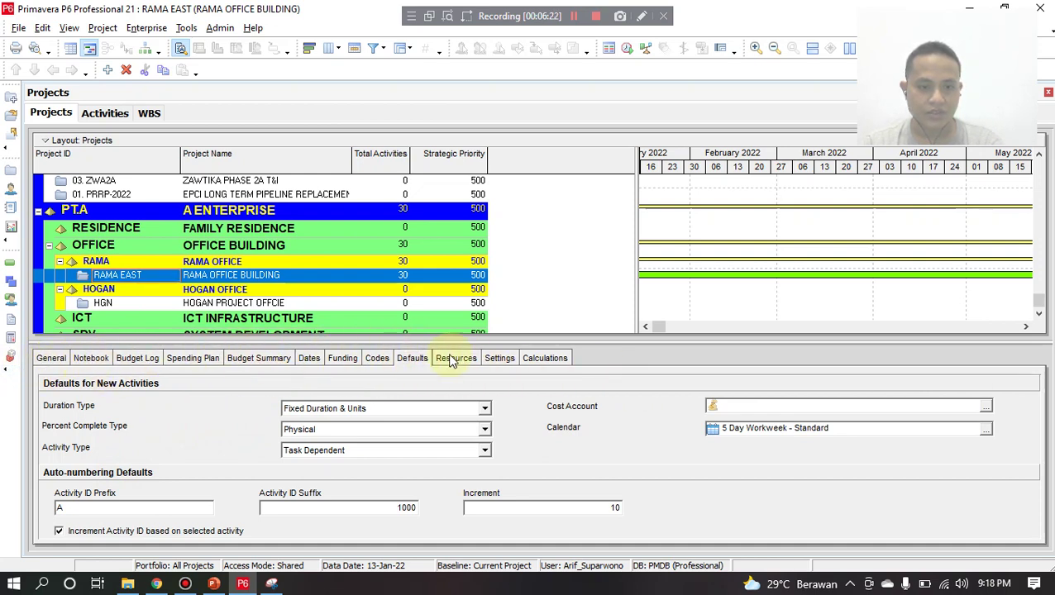
Step: Customize the project details by removing General from the displayed tabs and adding it back to the display list
right_click(591, 359)
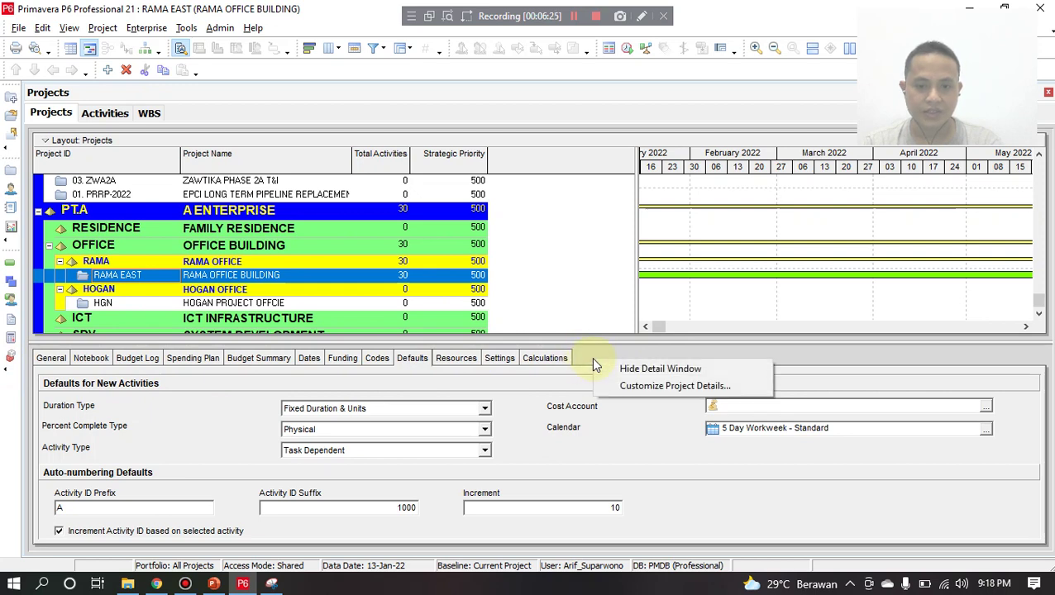
click(631, 386)
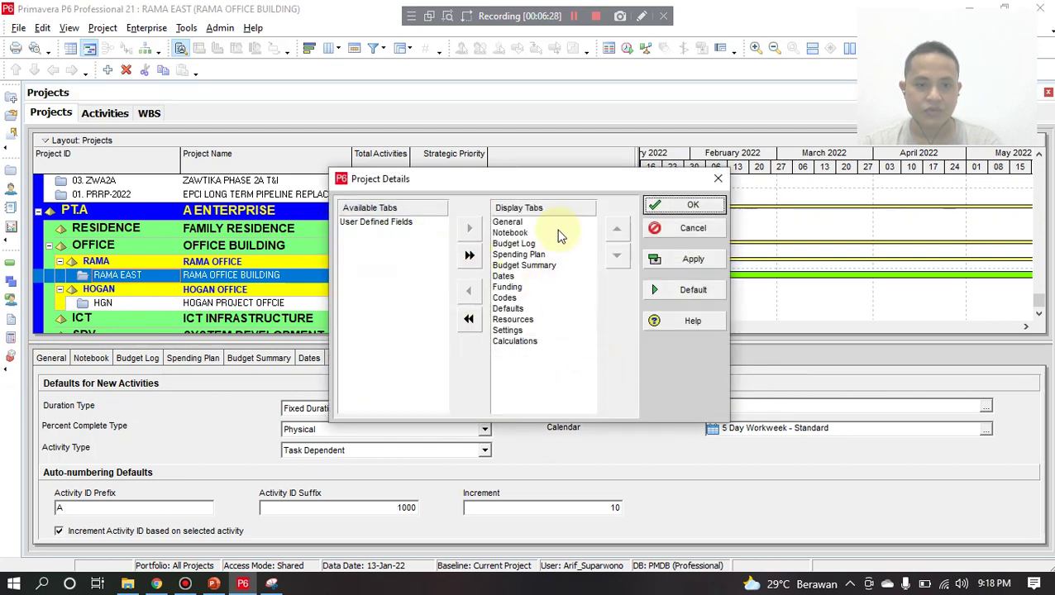
click(506, 223)
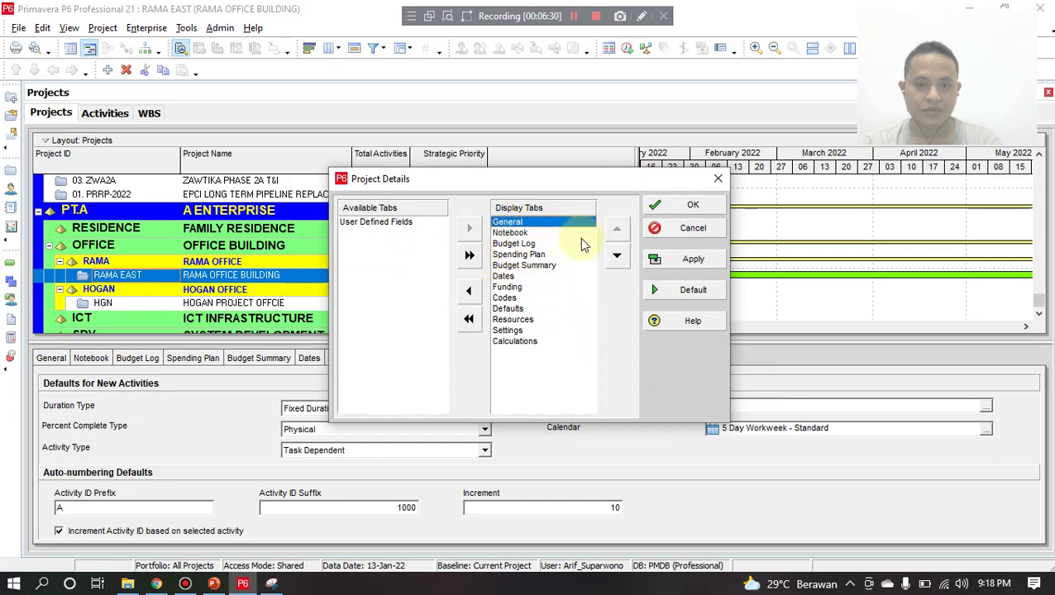
click(469, 291)
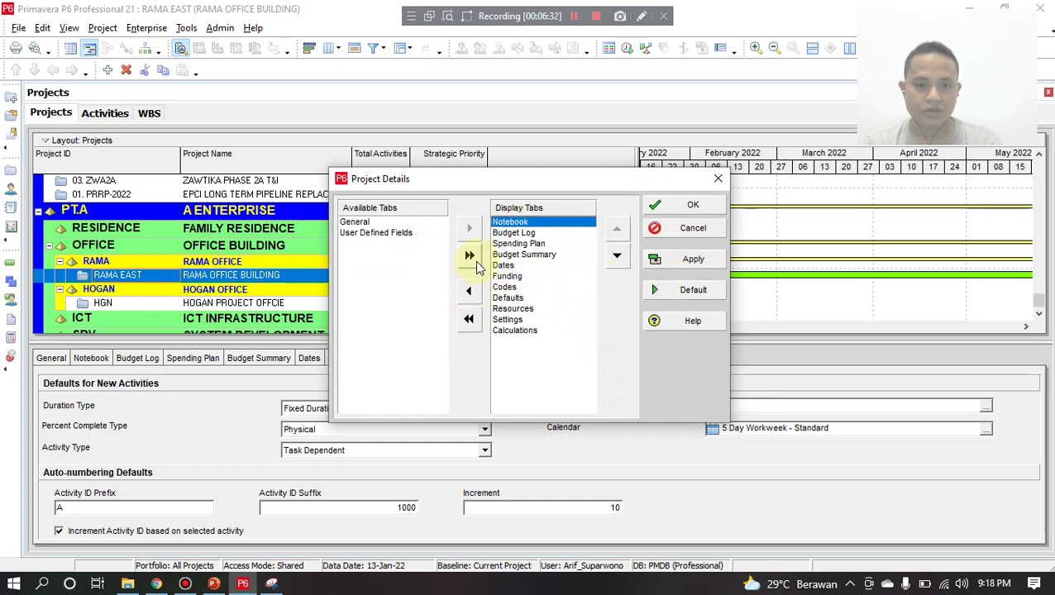
click(356, 222)
click(469, 228)
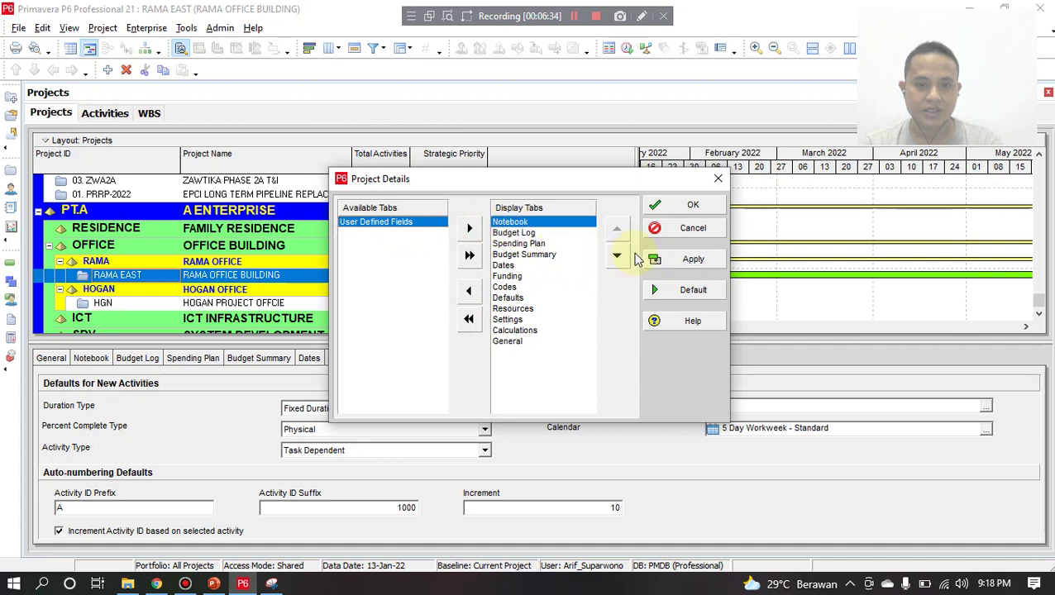
Step: Move General up to first place in the displayed project detail tabs and accept the customization
click(529, 342)
click(616, 230)
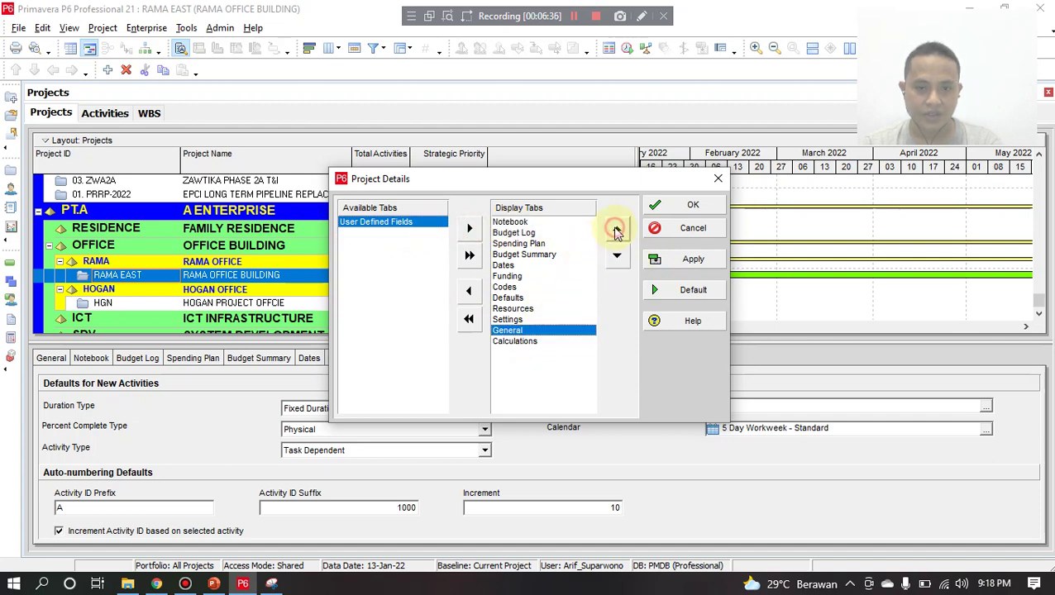
double_click(616, 230)
triple_click(616, 230)
triple_click(616, 230)
double_click(616, 230)
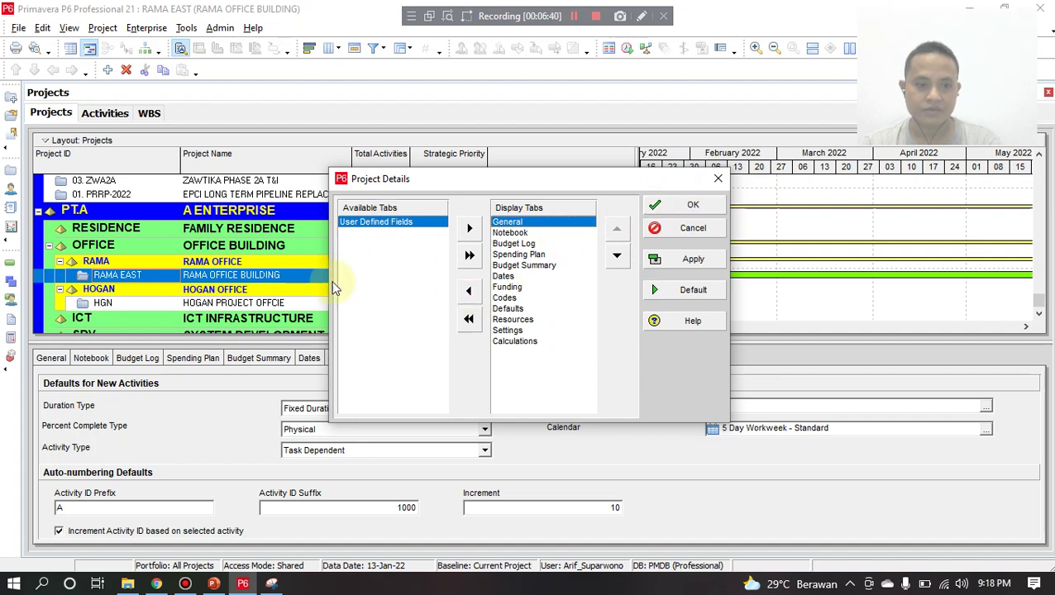
click(693, 206)
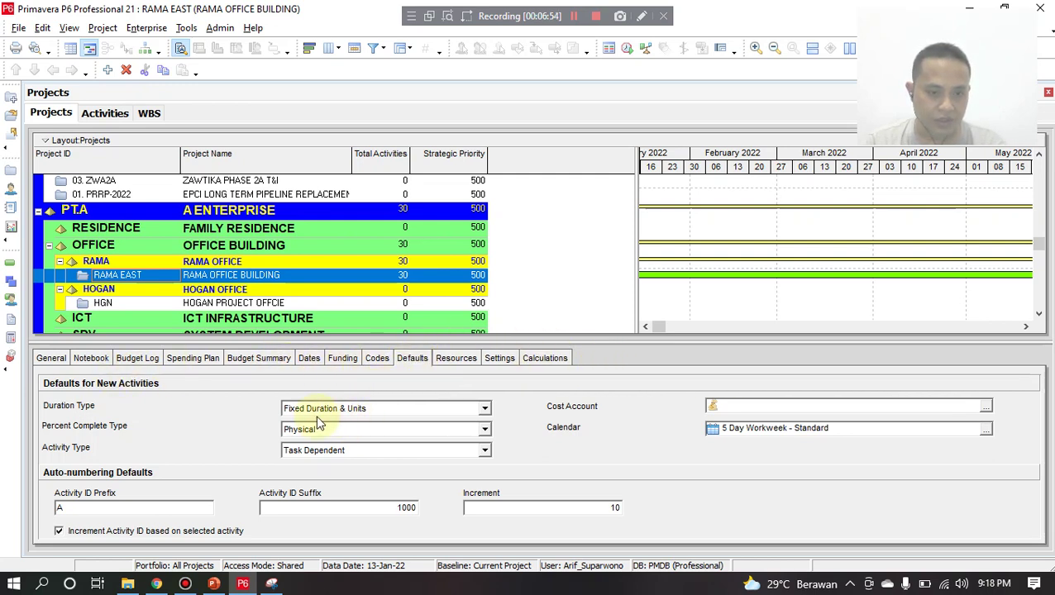
Step: View the available options for the default Duration Type, Percent Complete Type and Calendar of new activities in RAMA EAST
click(485, 409)
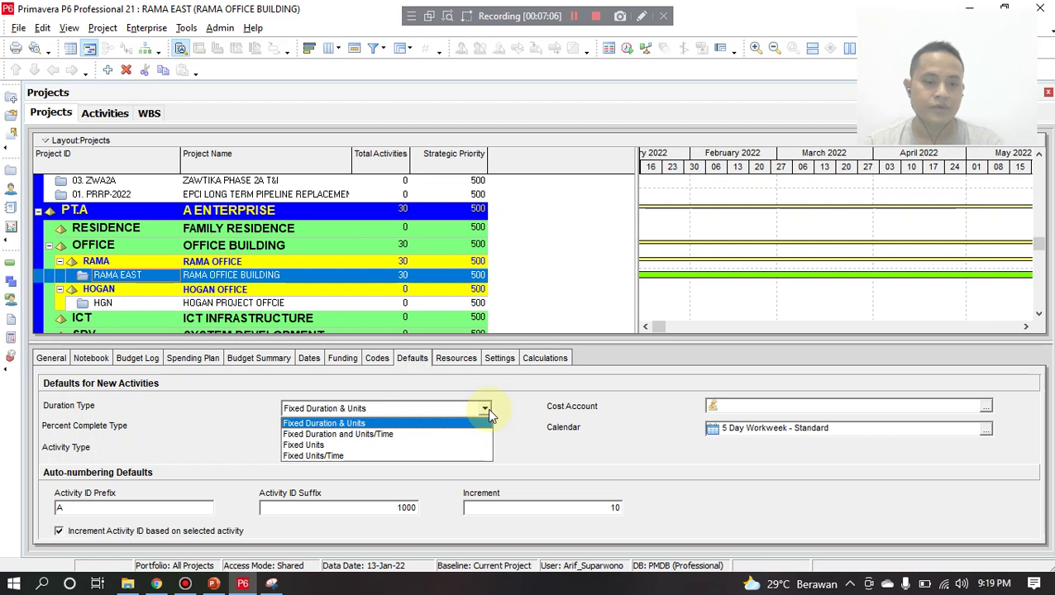
click(487, 408)
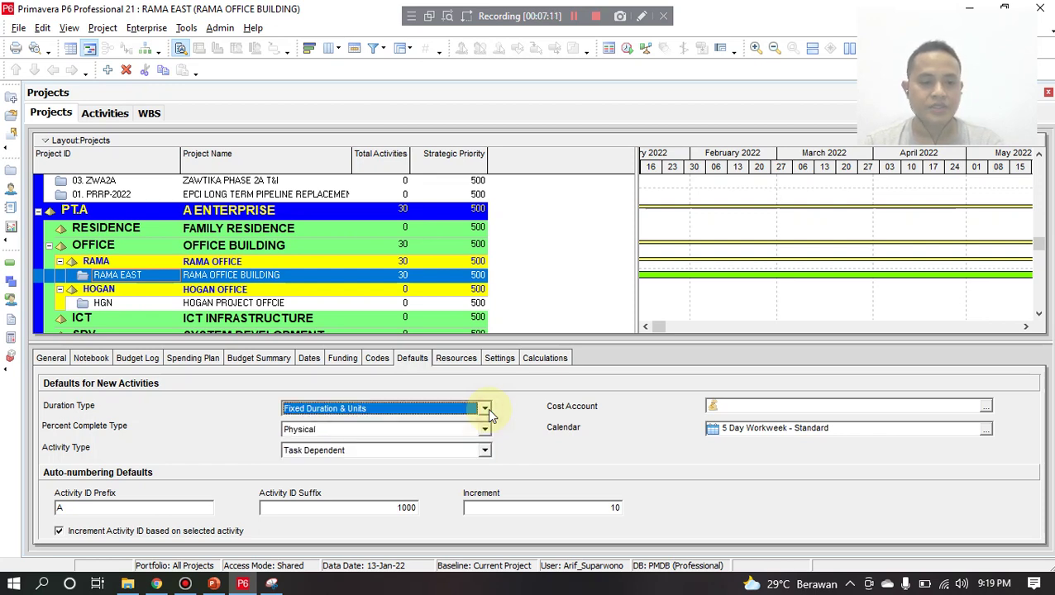
click(485, 430)
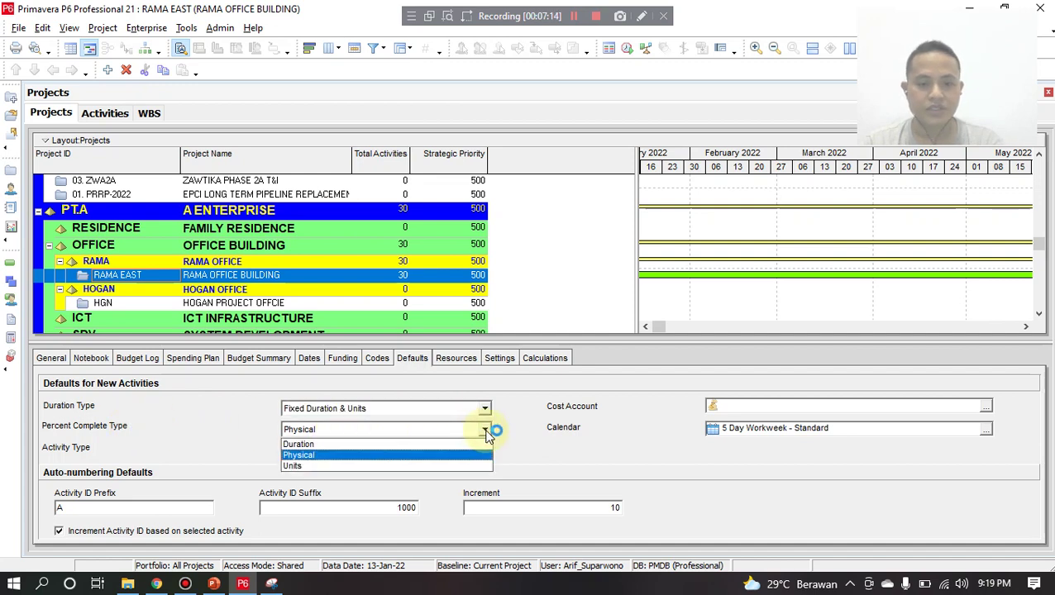
click(488, 431)
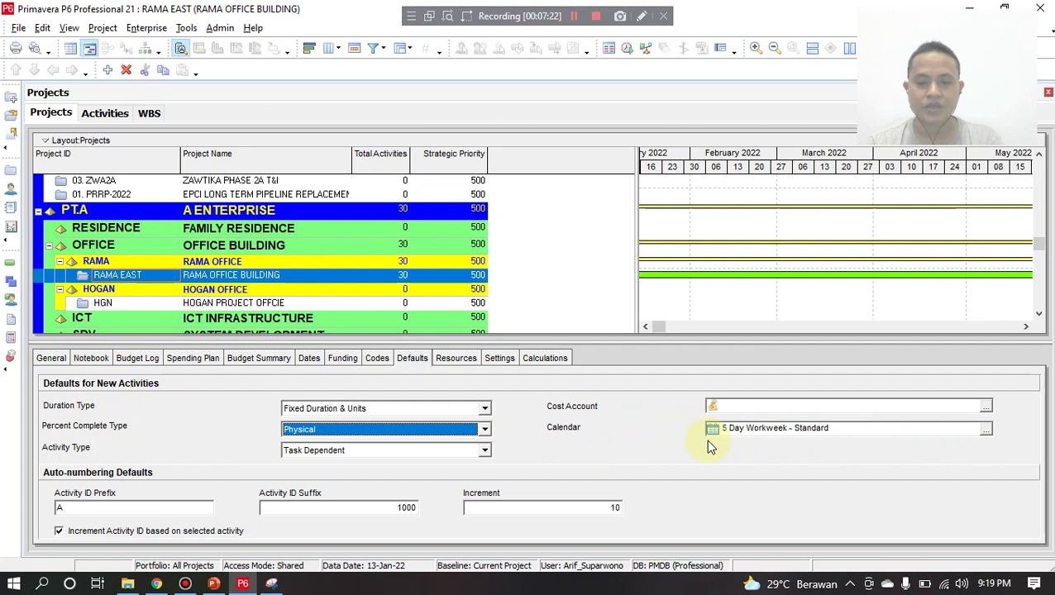
click(986, 429)
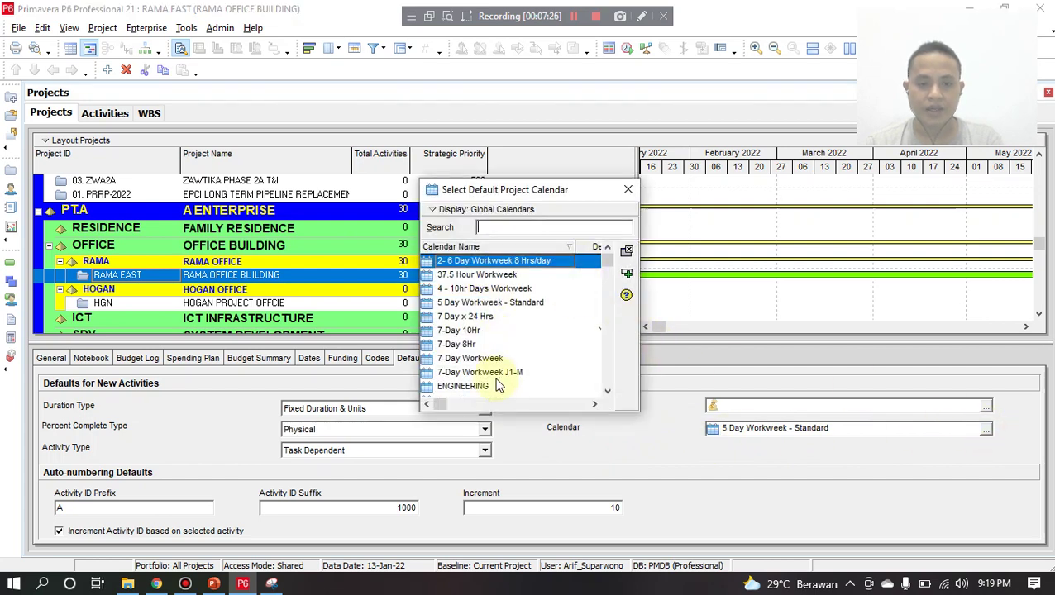
click(628, 189)
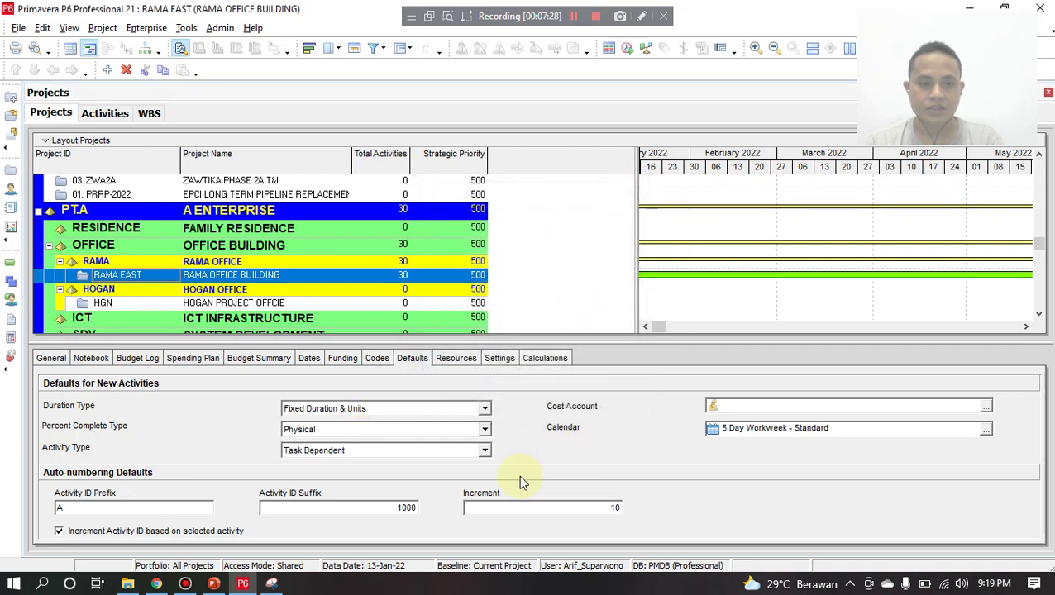
Step: Examine the RAMA EAST activity table from the first activity through Complete Construction
click(104, 117)
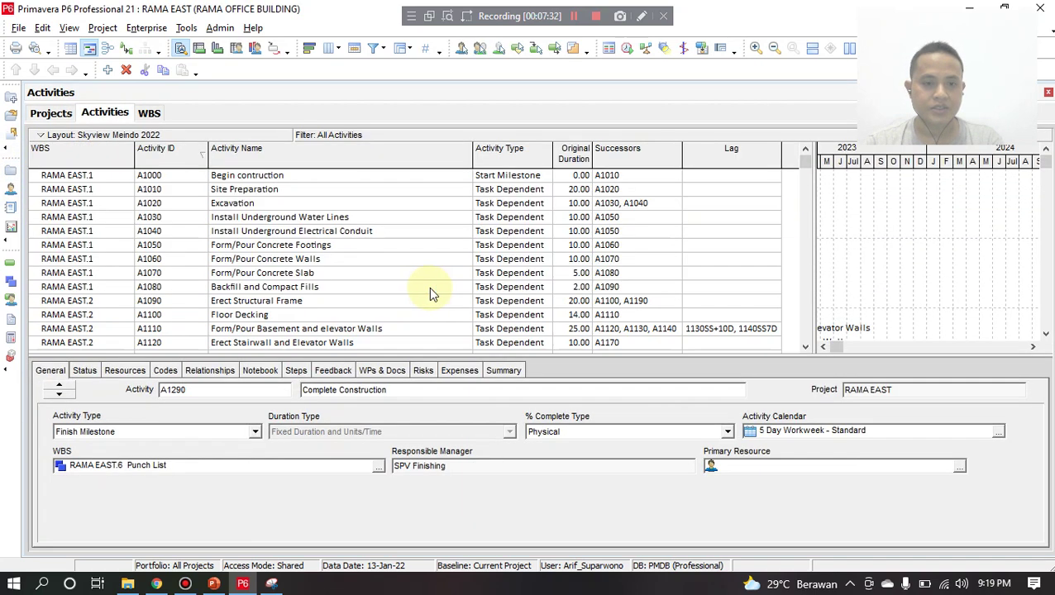
scroll(535, 295, down, 5)
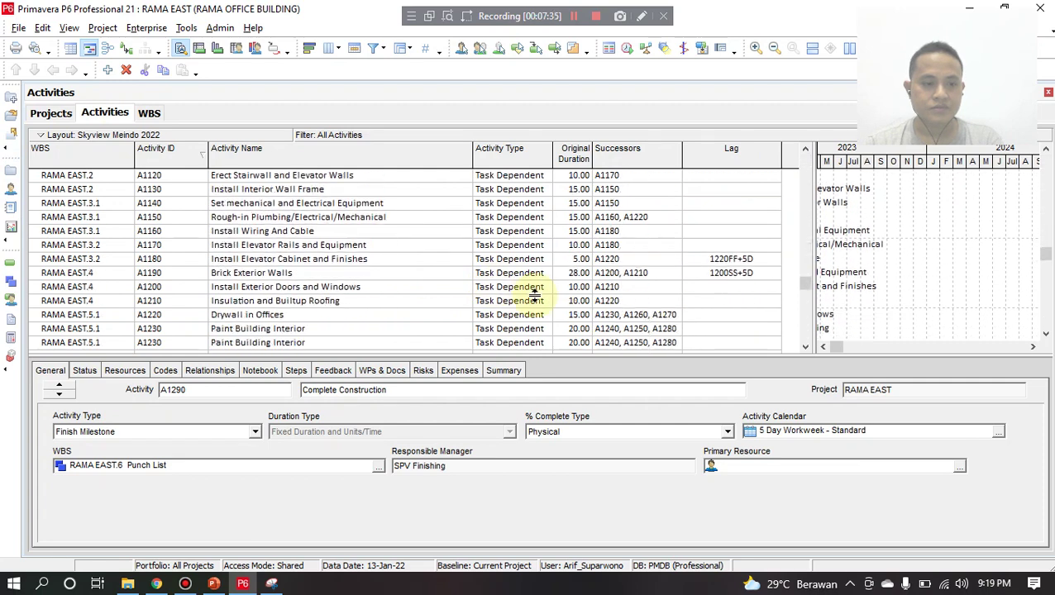
scroll(96, 381, down, 1)
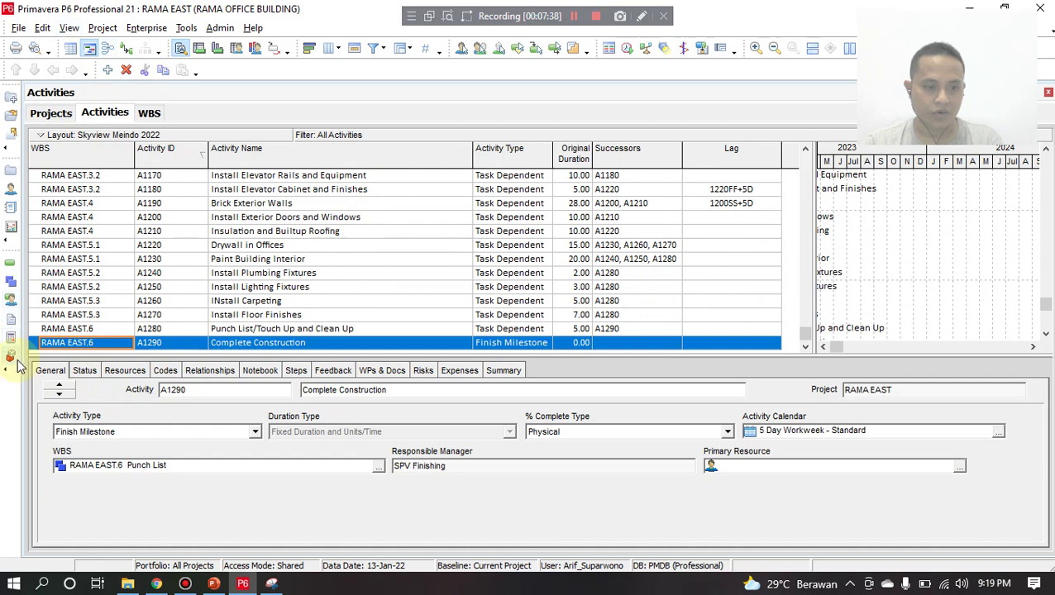
Step: View the bottom-layout display options and the selectable Activity Details tabs, then cancel the tab customization
click(66, 28)
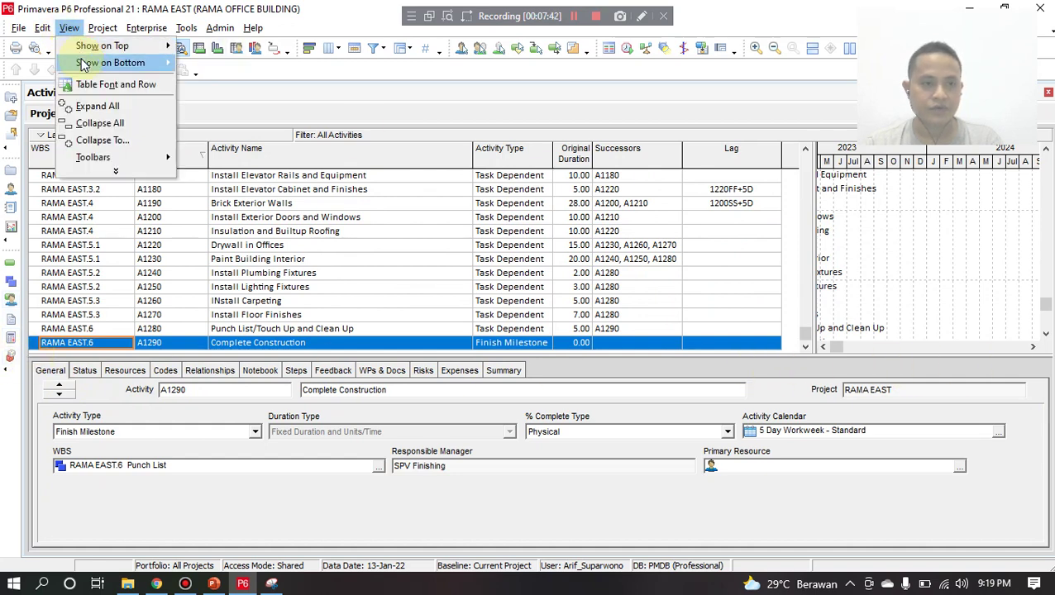
mouse_move(87, 64)
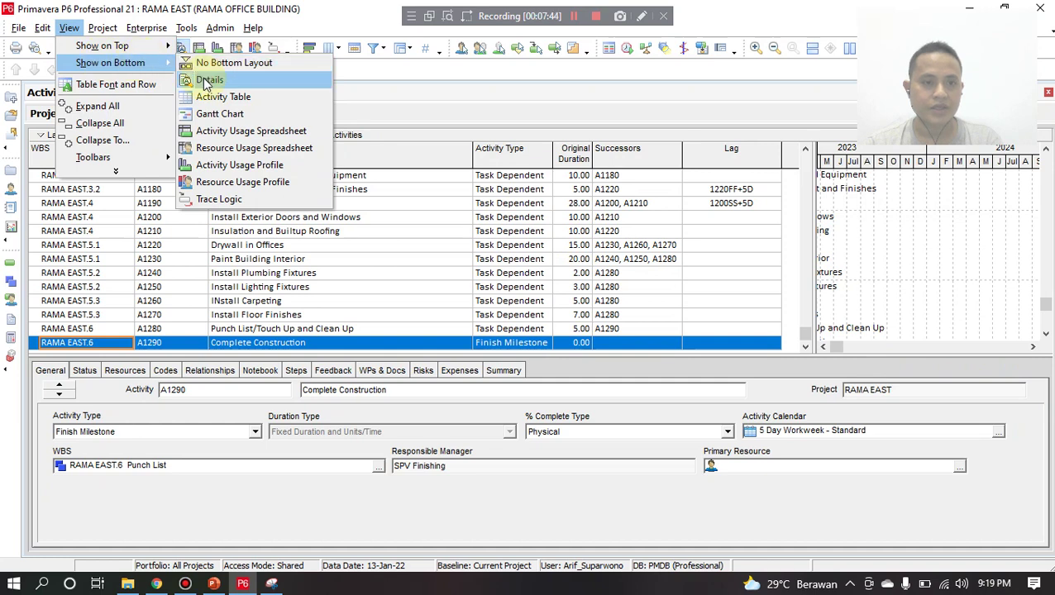
click(709, 521)
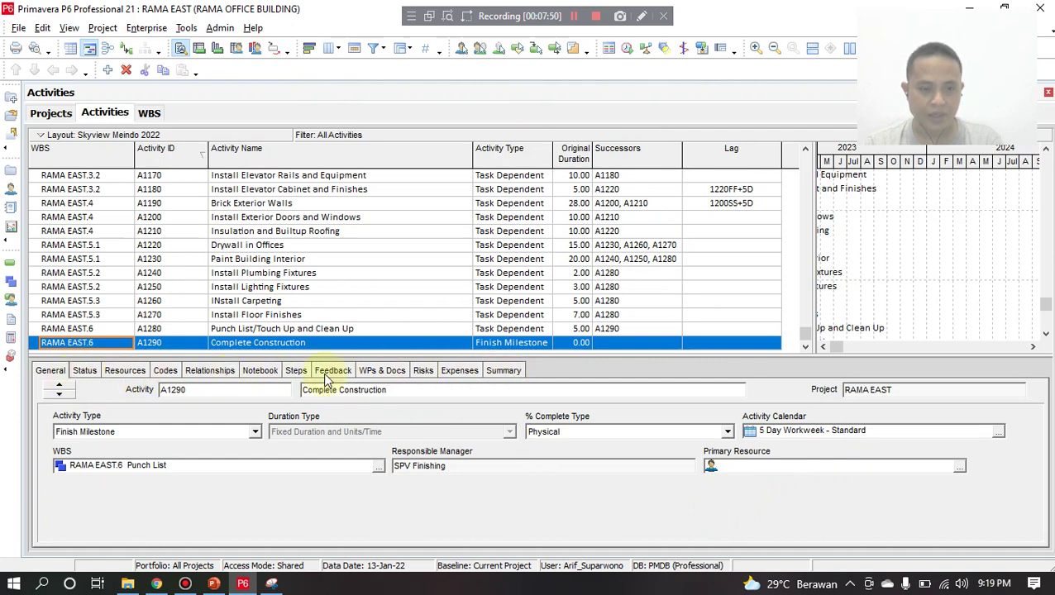
right_click(552, 374)
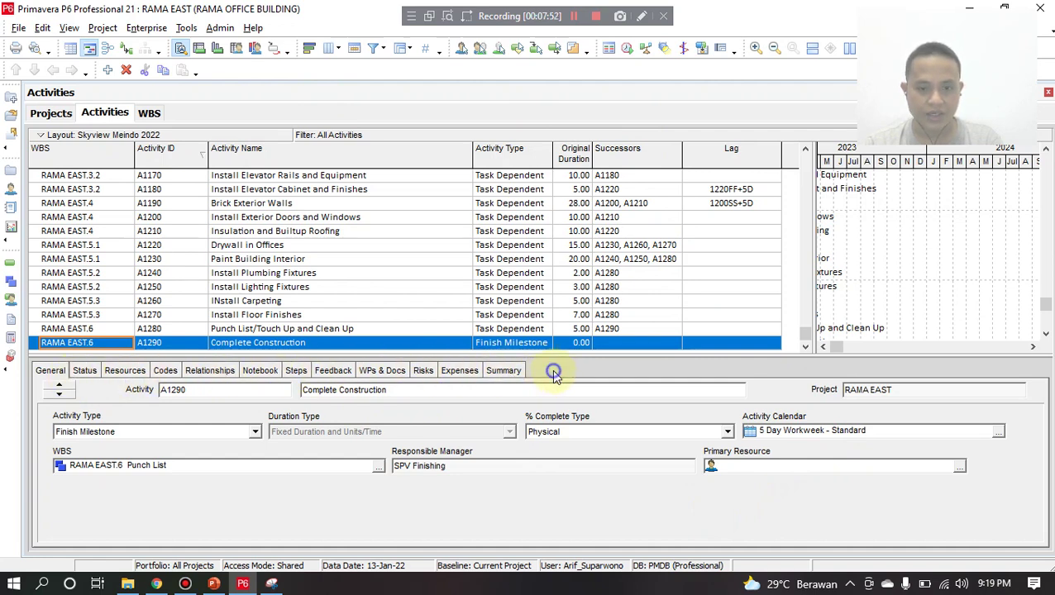
click(597, 398)
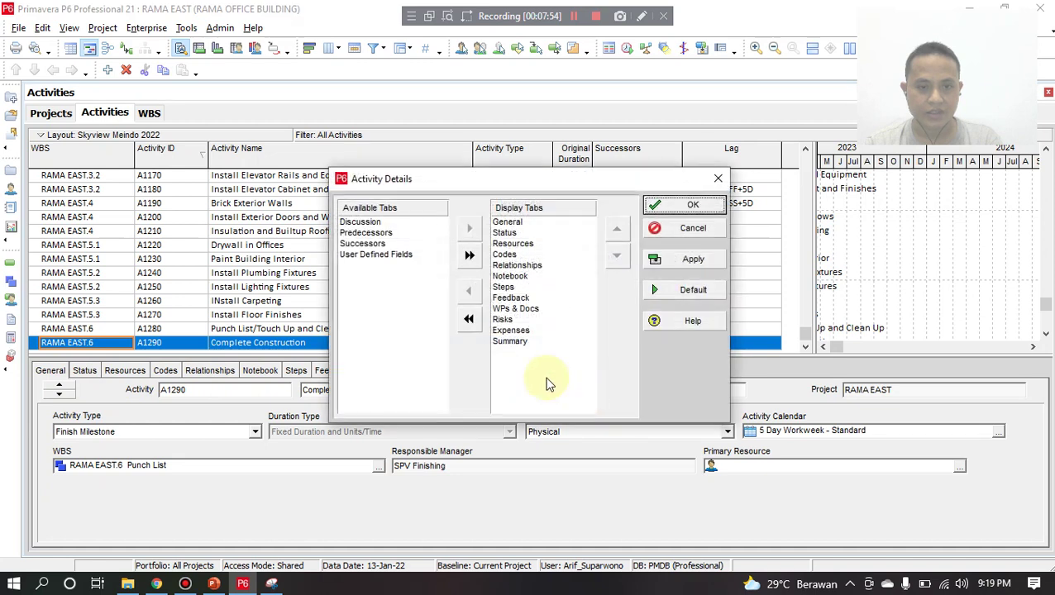
click(682, 229)
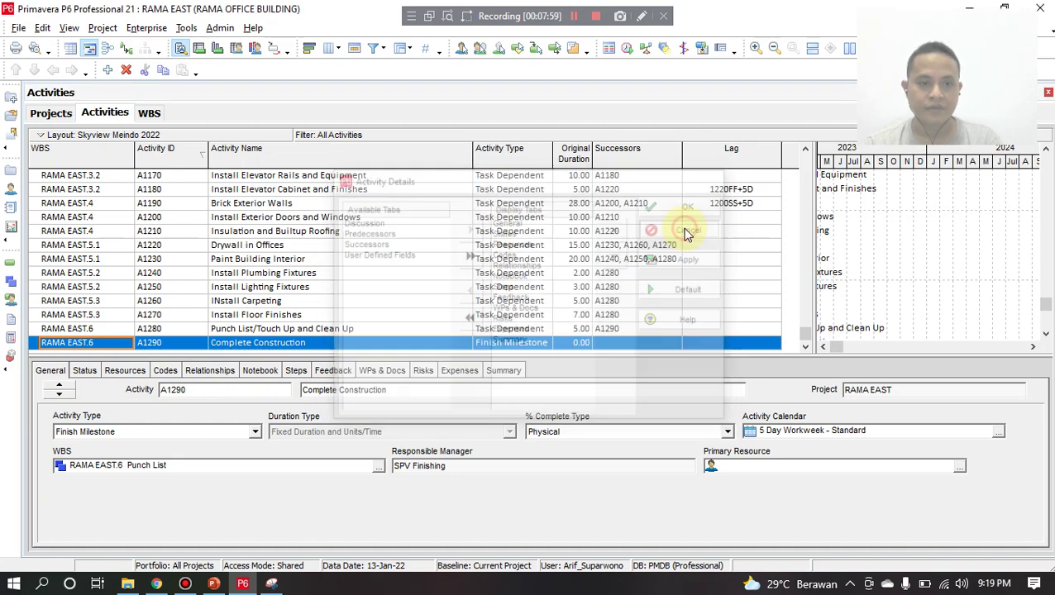
Step: Switch to PowerPoint and review slide 15, Define Relationship, in full-screen slide show before leaving the show
click(214, 584)
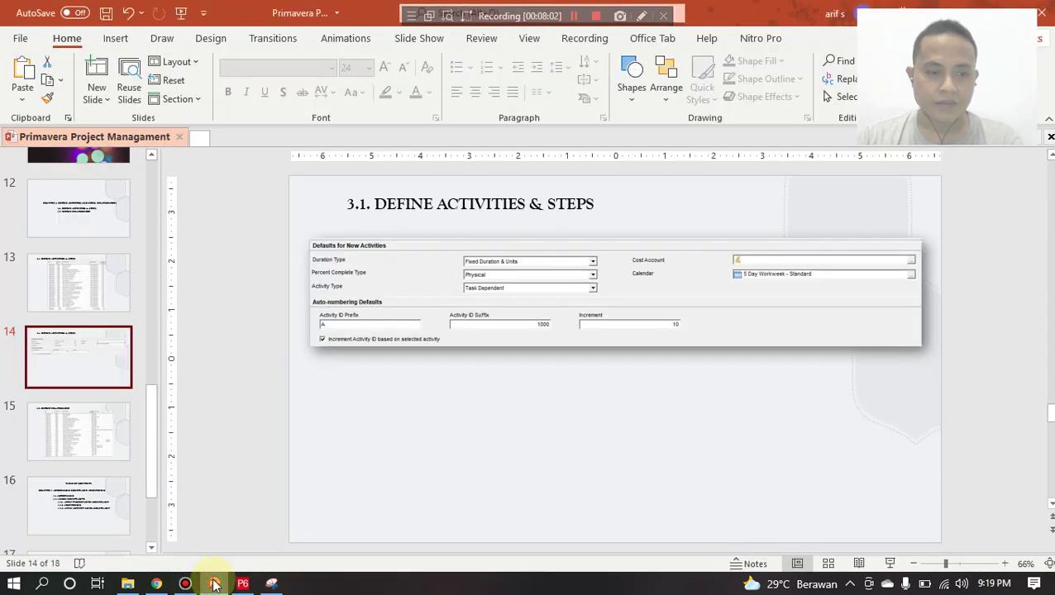
click(84, 440)
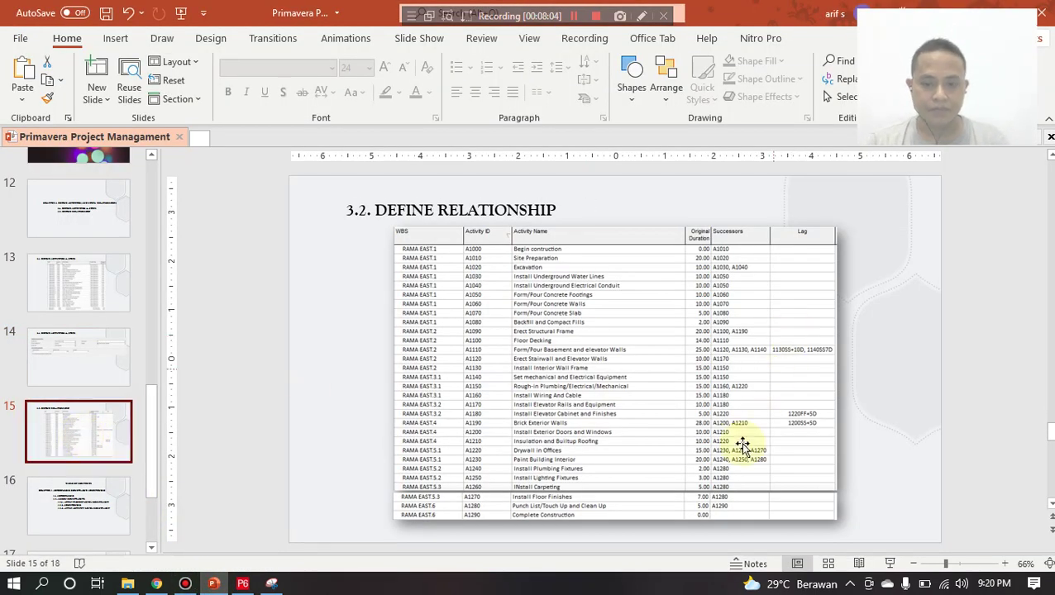
click(890, 563)
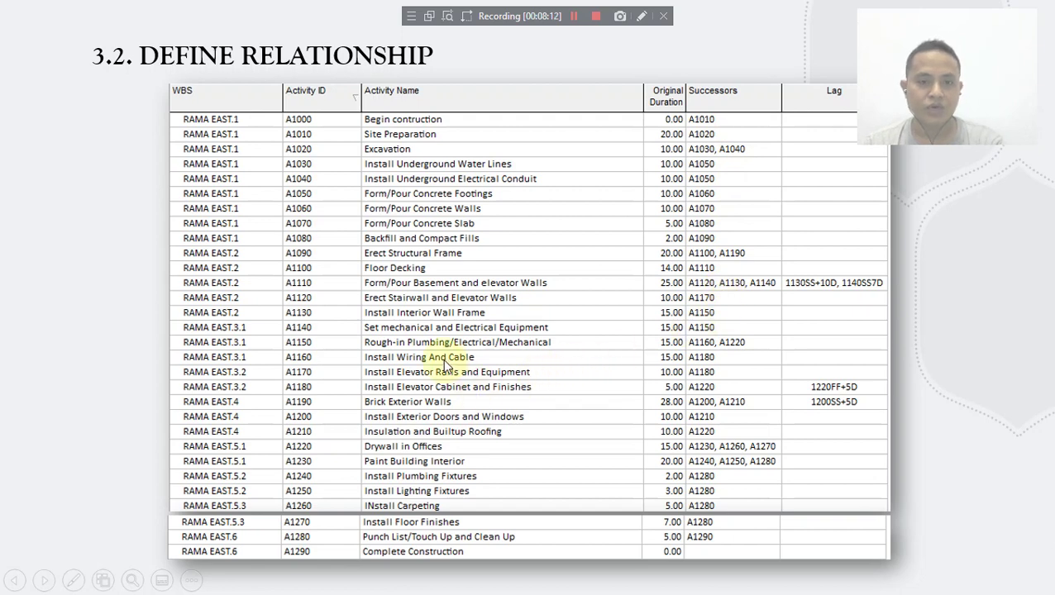
key(Escape)
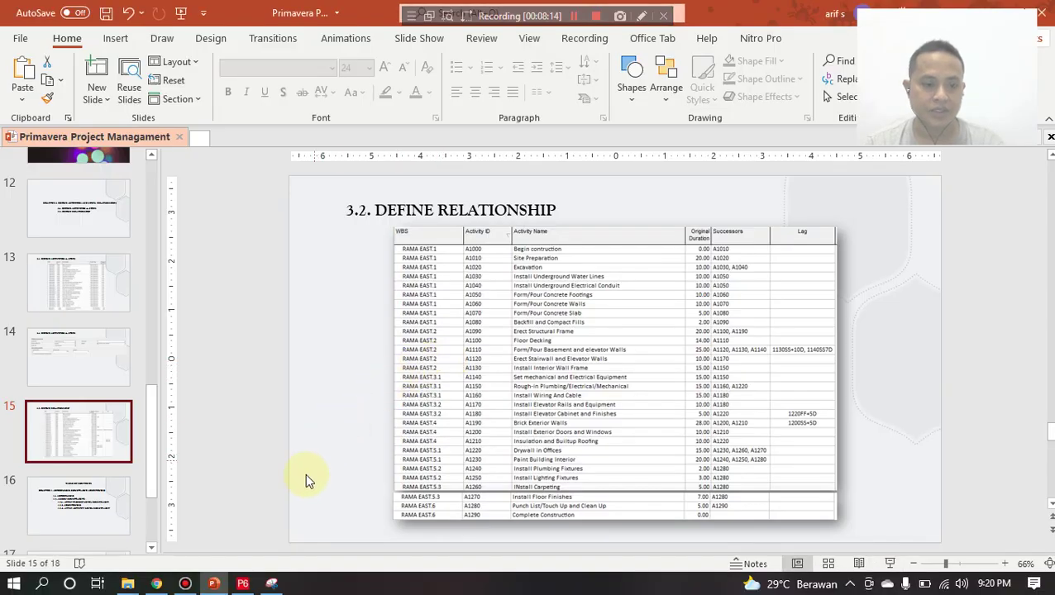
Step: Return to Primavera P6 and view the activities assignable as successors of A1000 Begin contruction, then close the list
click(244, 583)
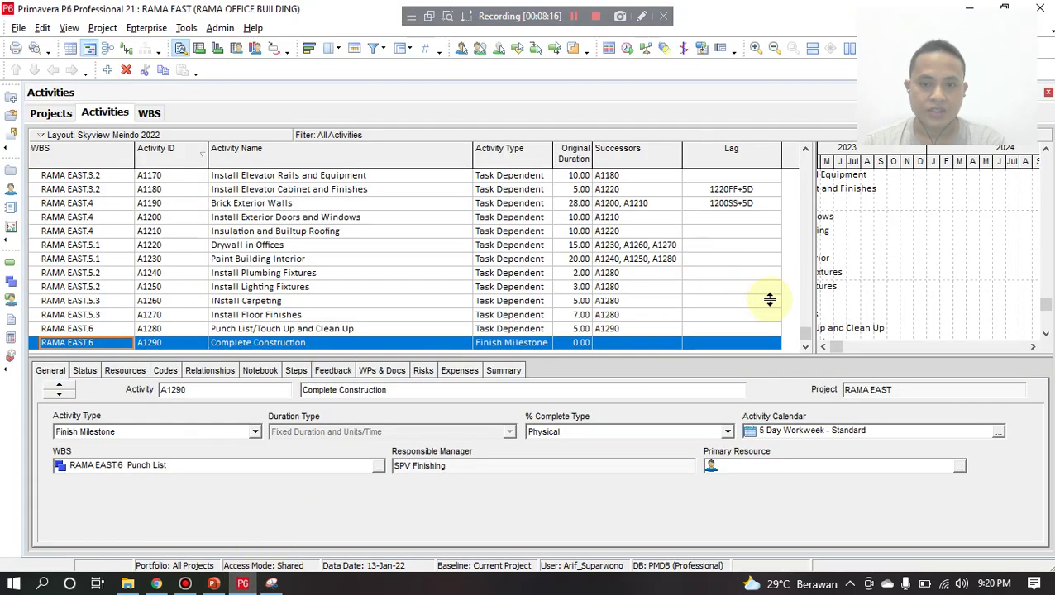
scroll(791, 186, up, 3)
scroll(791, 182, up, 3)
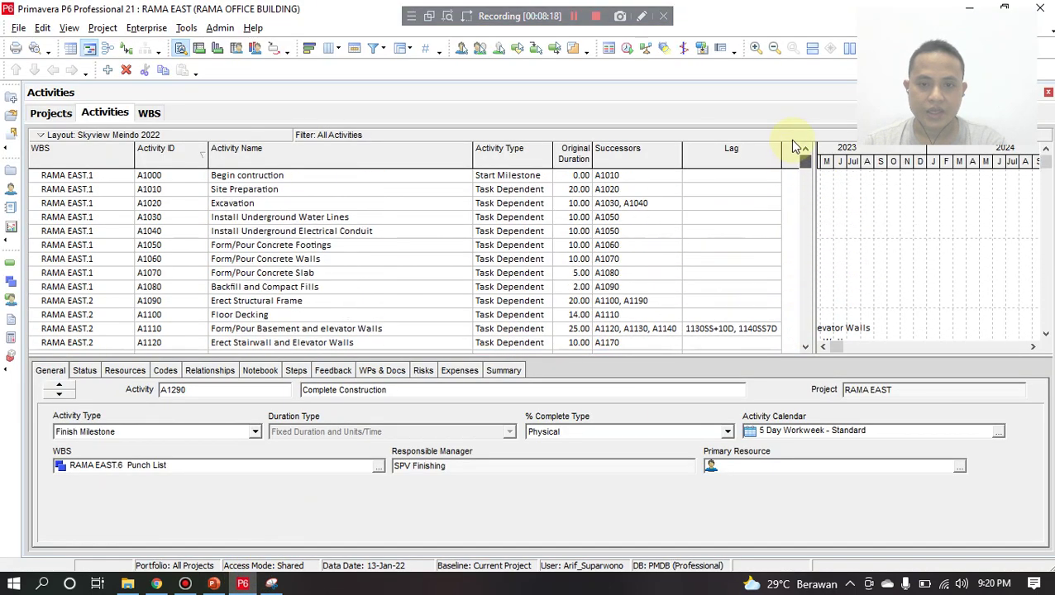
click(640, 178)
click(643, 181)
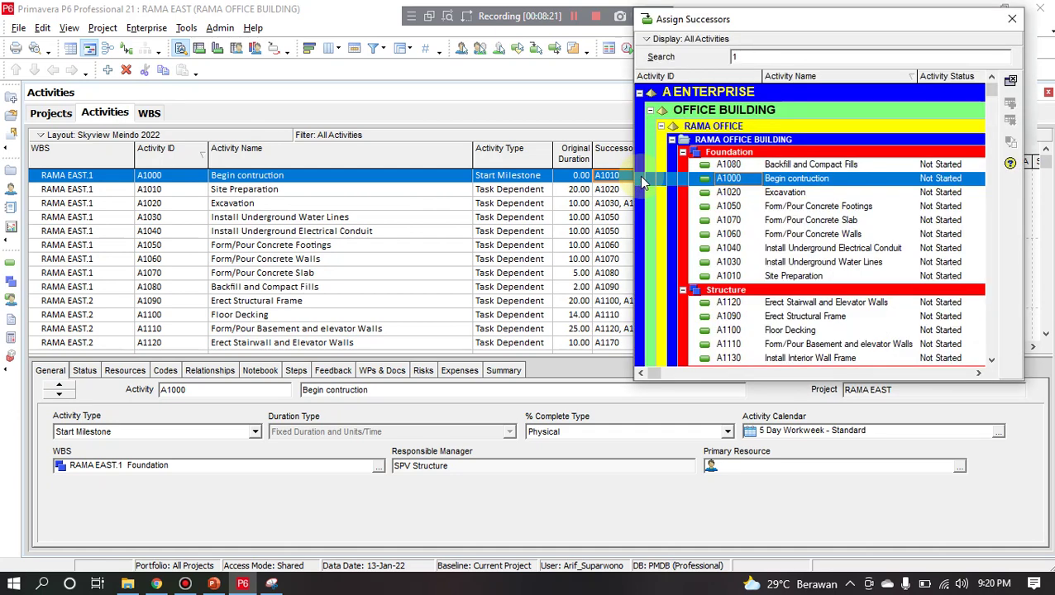
click(1012, 18)
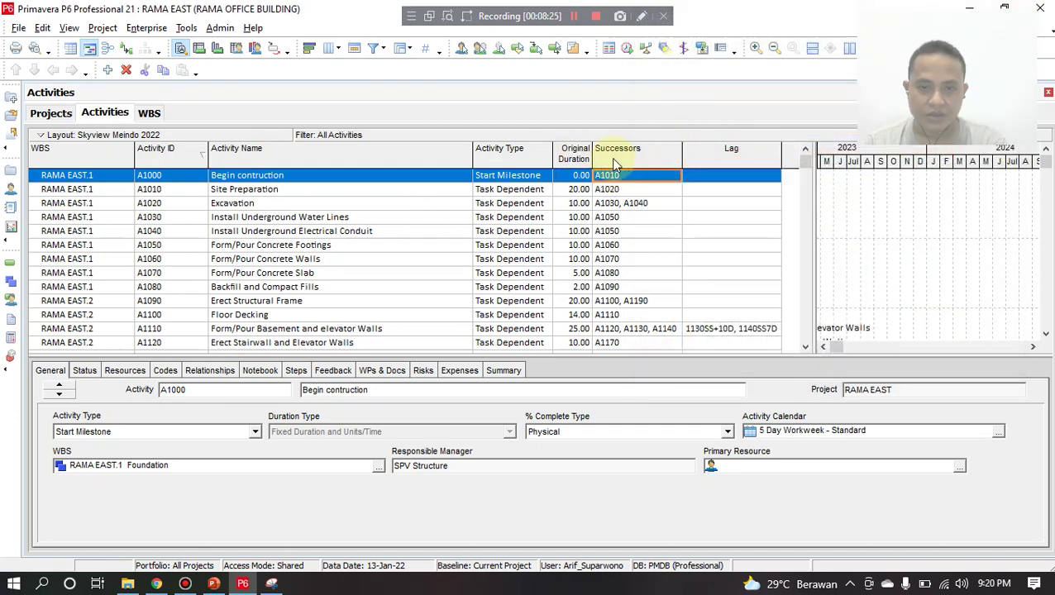
Step: Review the selected activity columns and search the available columns for "successor", then cancel the column customization
right_click(616, 162)
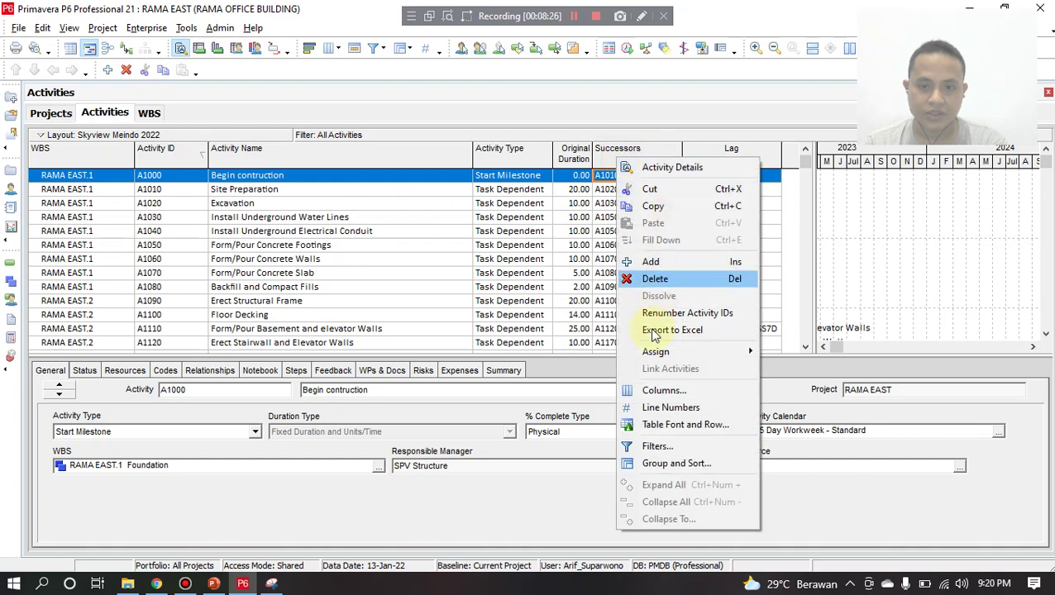
click(657, 391)
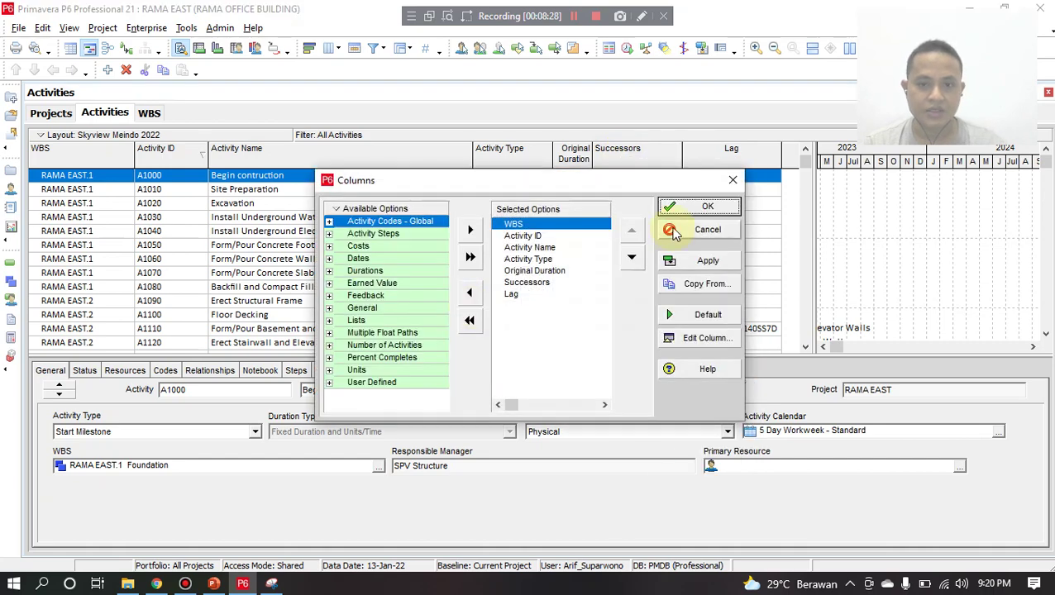
click(703, 207)
right_click(643, 151)
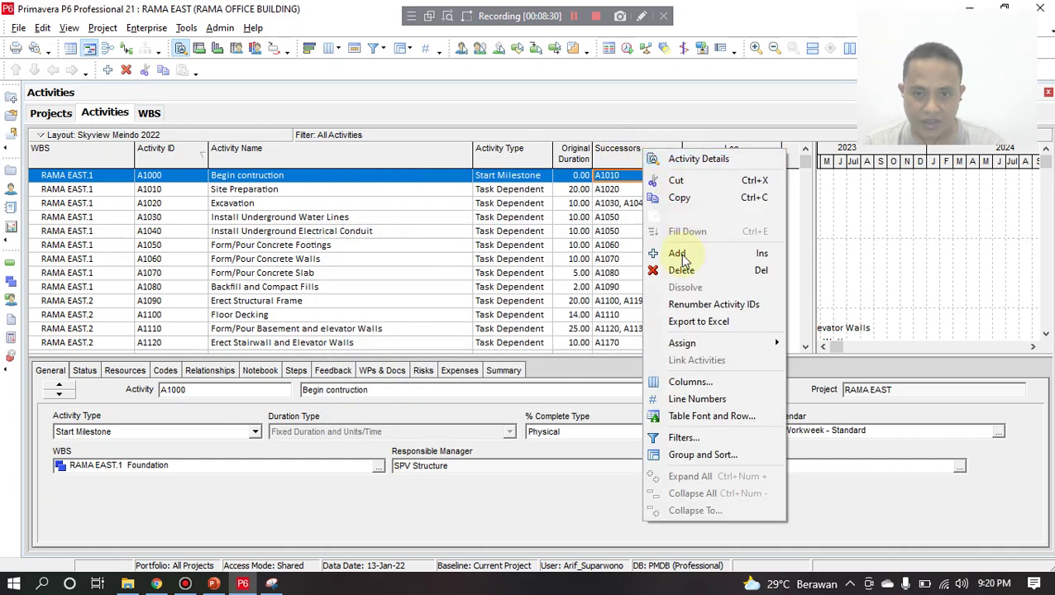
click(657, 381)
click(426, 259)
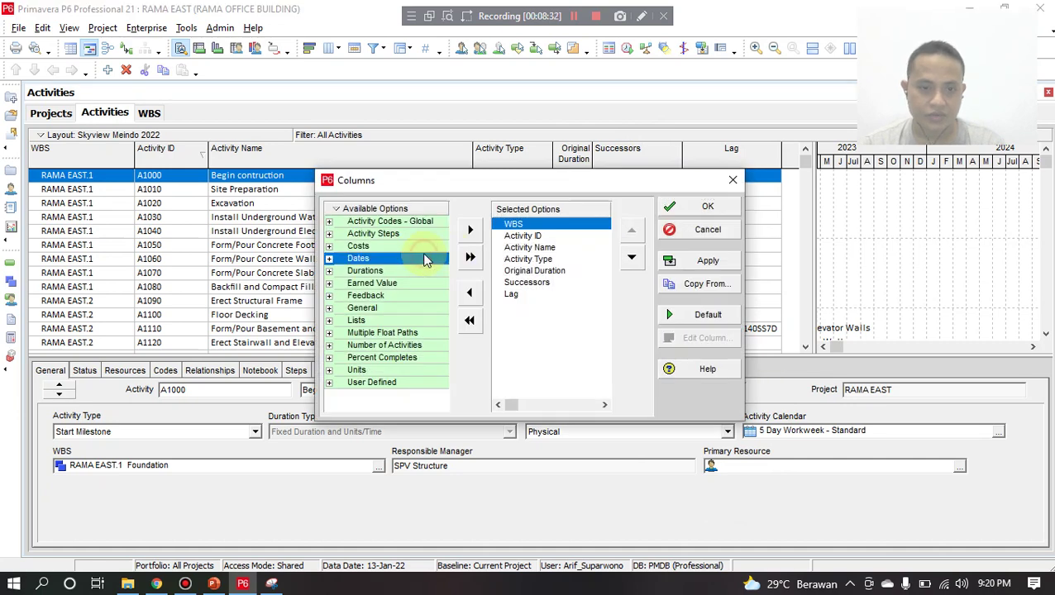
text(successor)
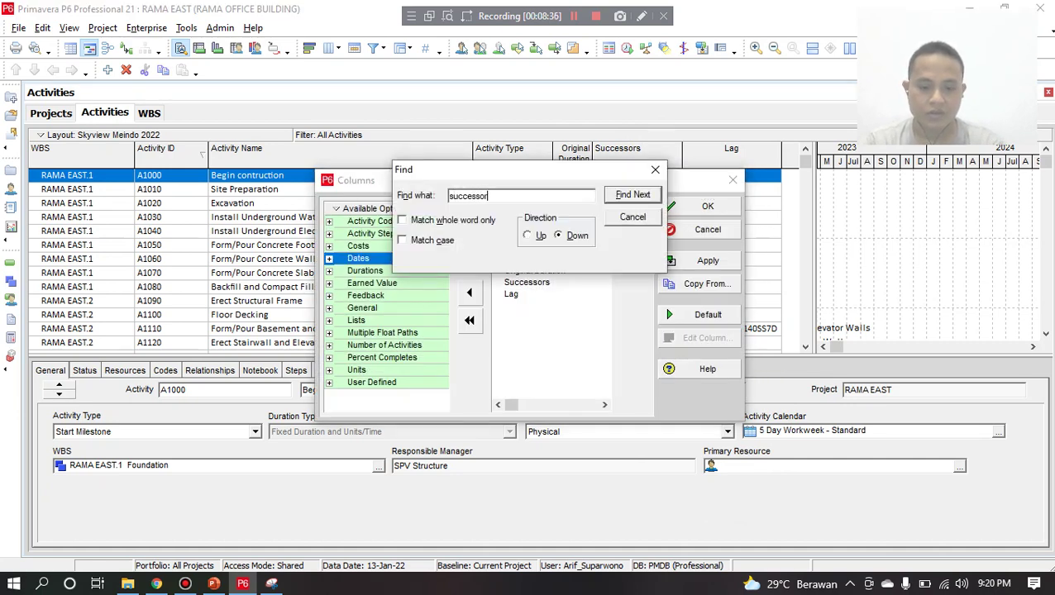
key(Return)
click(655, 169)
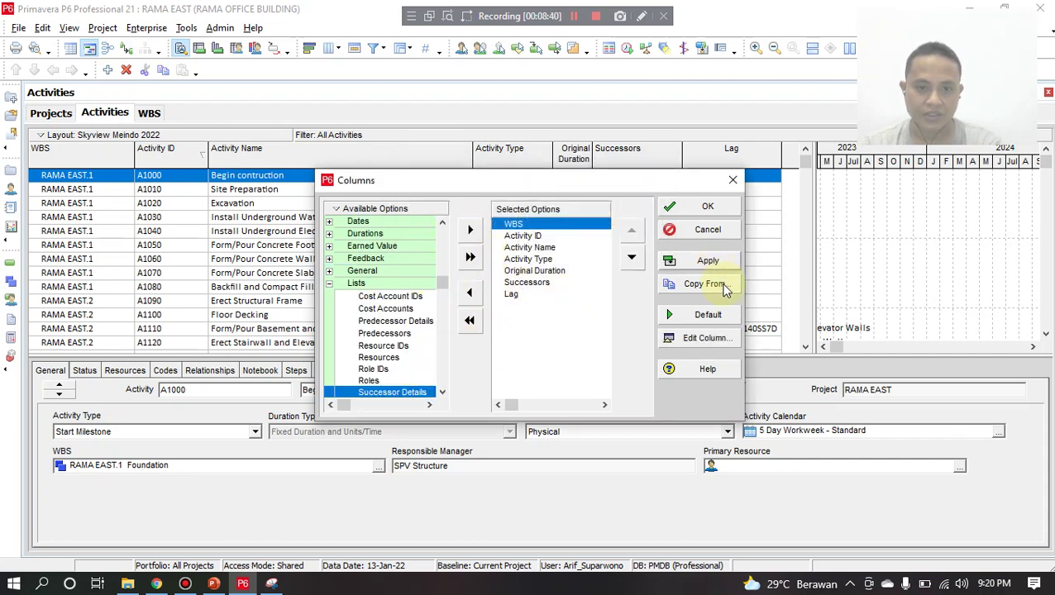
click(710, 231)
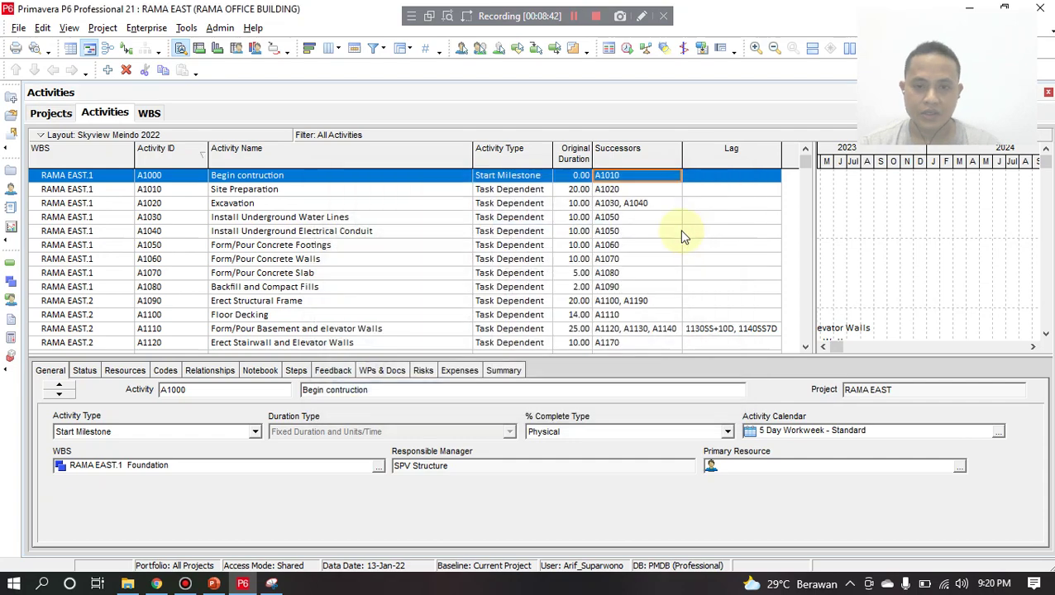
Step: View the assignable successors of A1000 Begin contruction again, close the list, and display the activity's relationship details
double_click(672, 177)
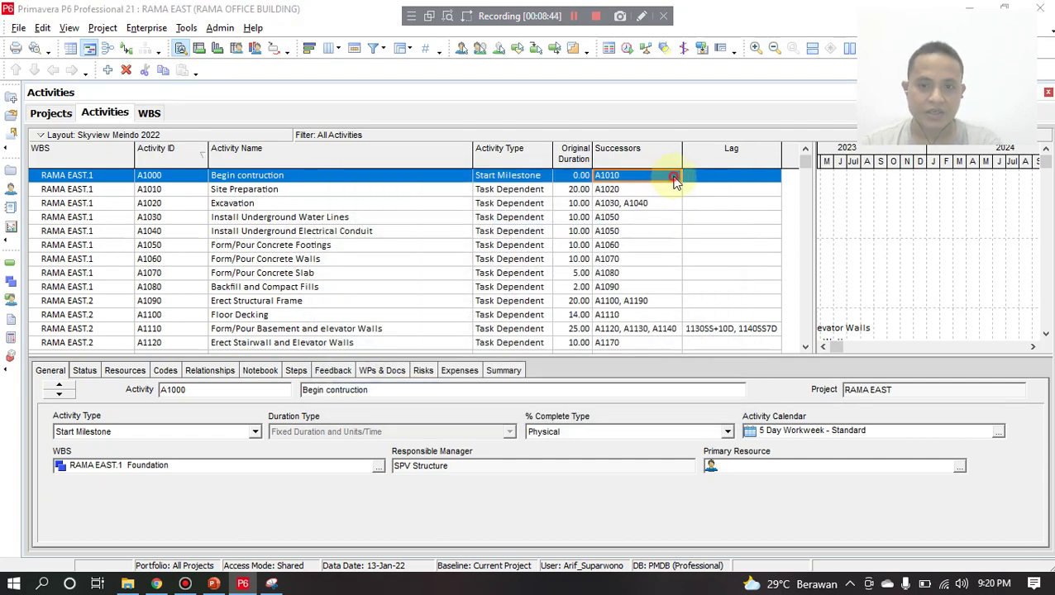
drag(758, 19, 582, 23)
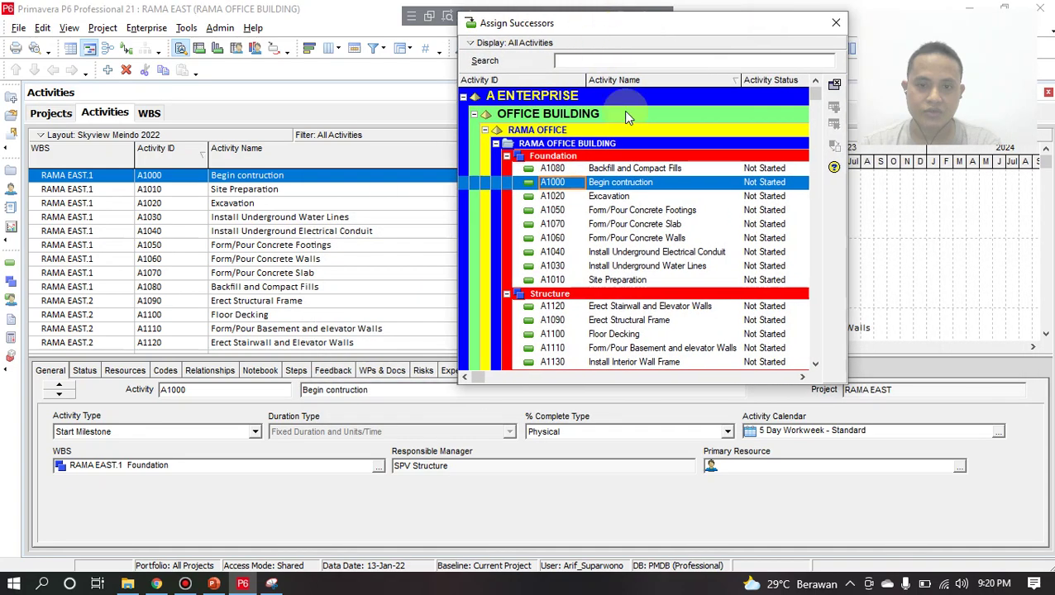
click(836, 23)
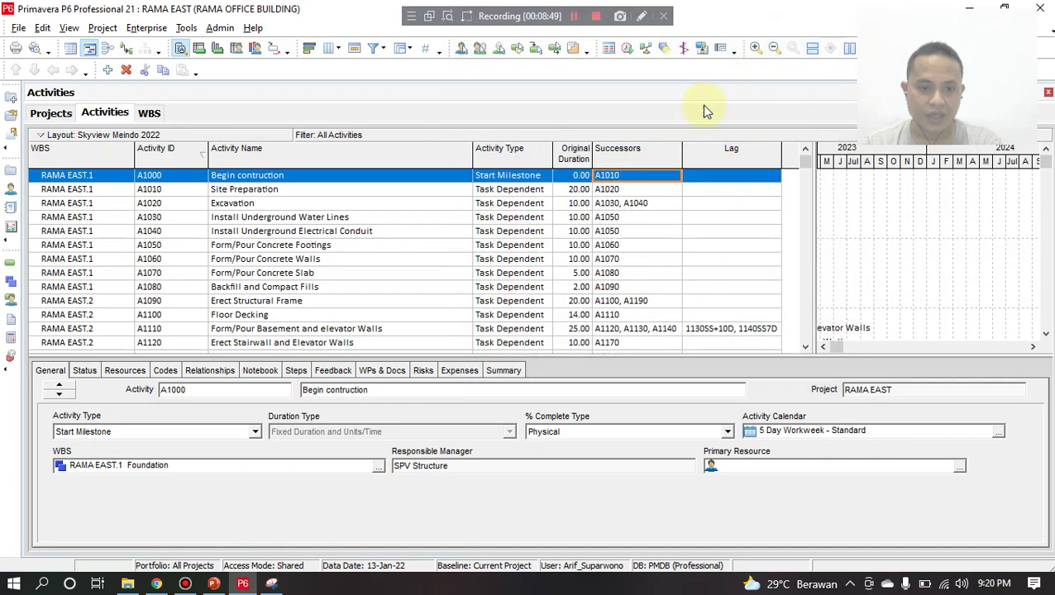
click(226, 373)
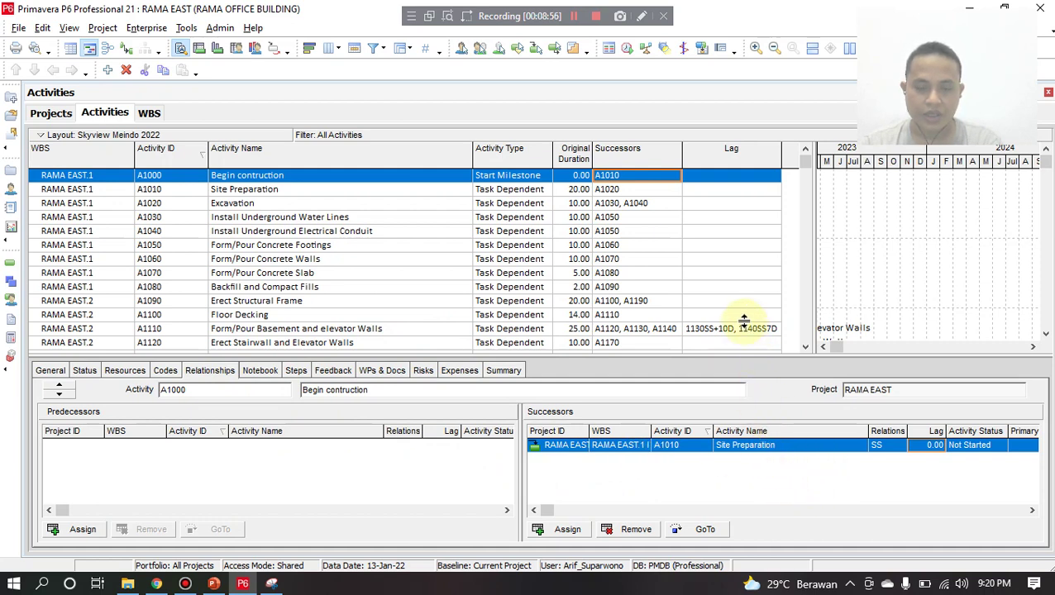
Step: View the relationships of A1020 Excavation and browse its assignable successors, including A1050 and A1060, without assigning any
click(659, 205)
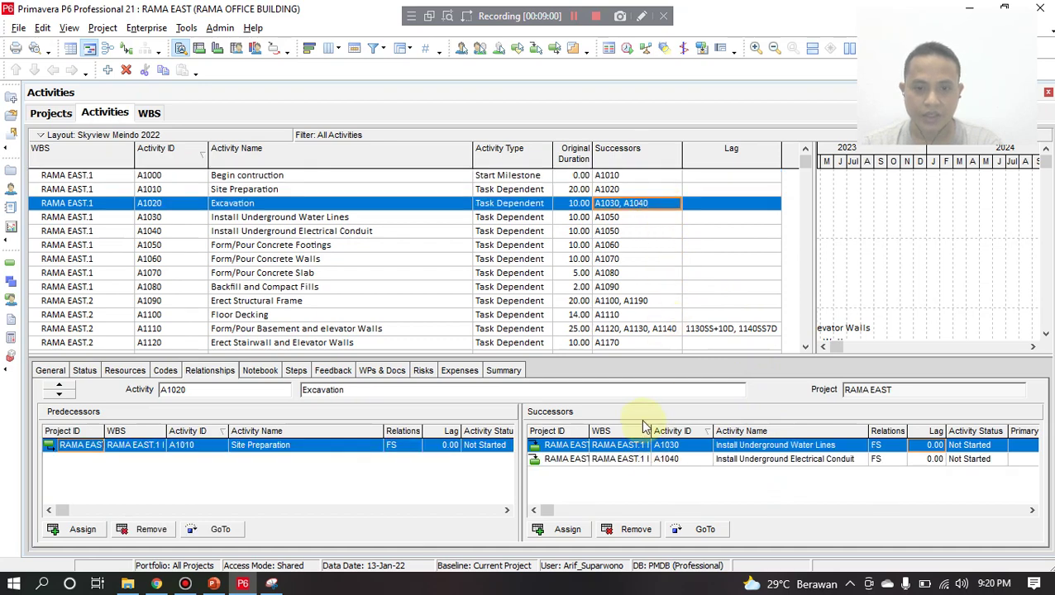
click(669, 205)
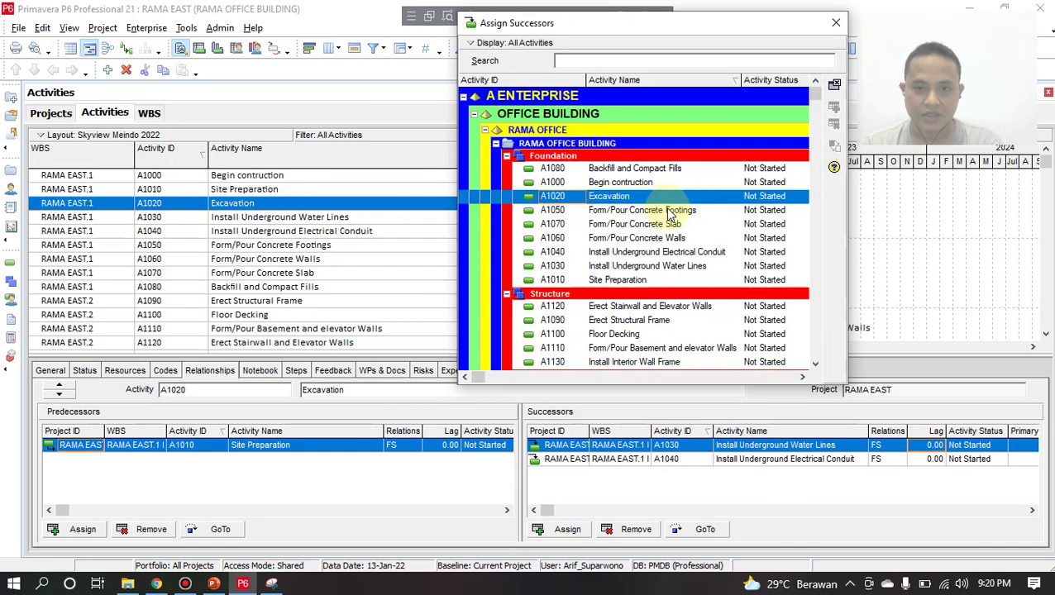
click(634, 212)
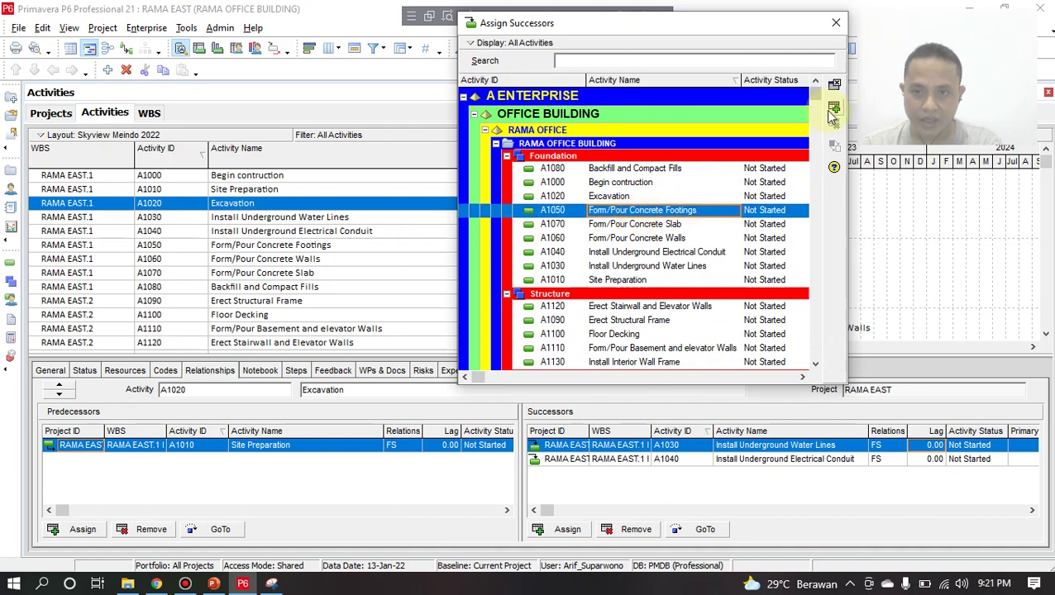
click(669, 239)
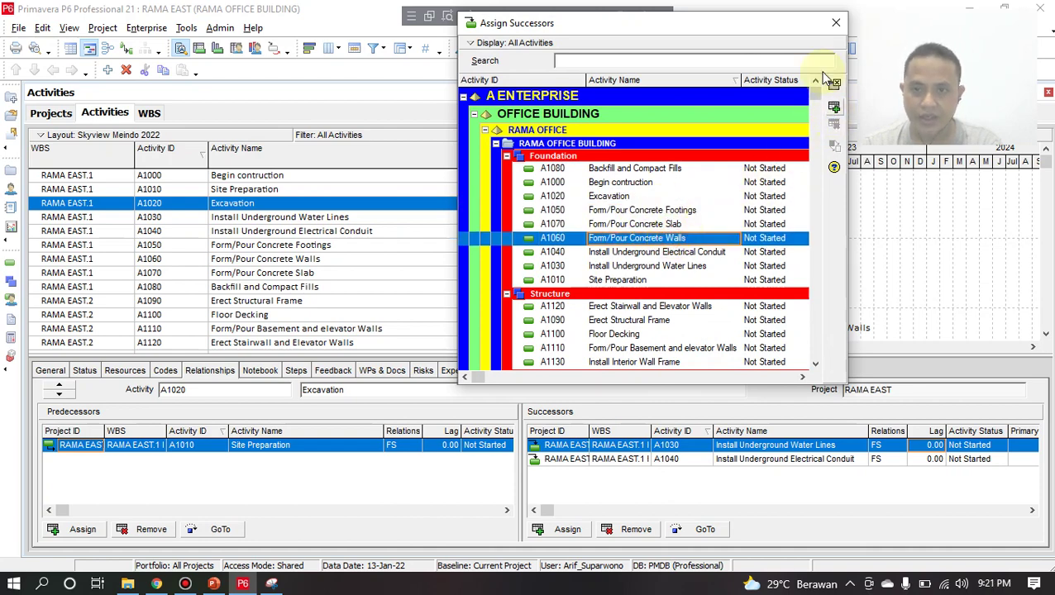
click(836, 23)
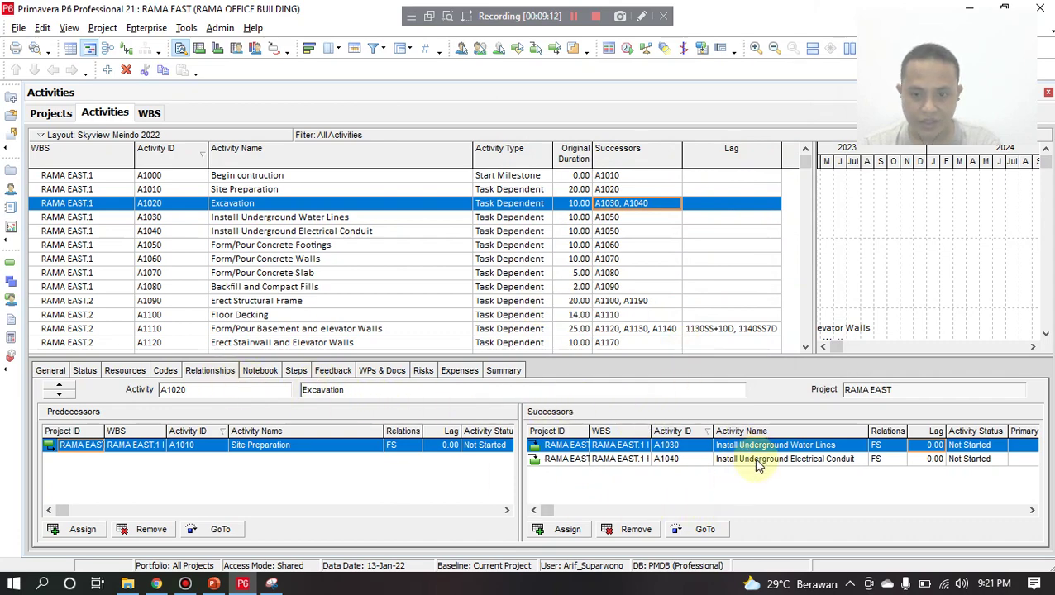
click(577, 536)
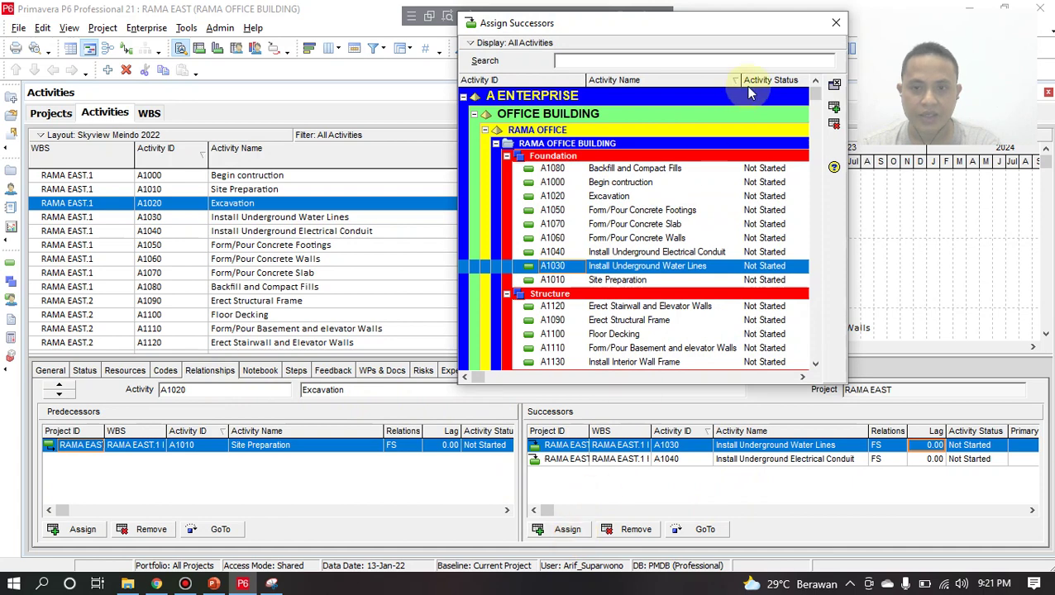
click(832, 21)
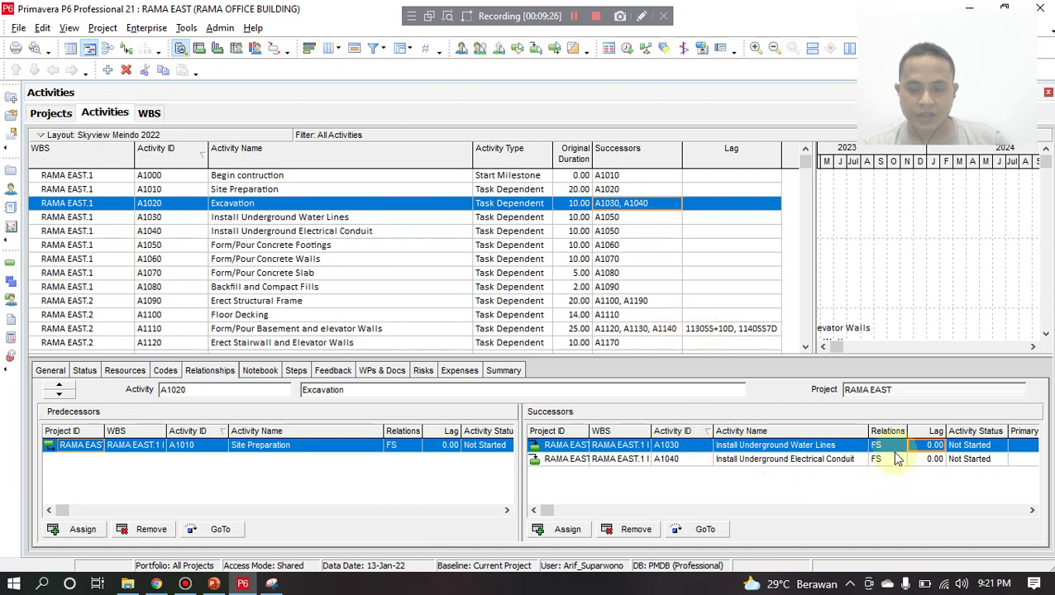
Step: Examine the successors of A1110 Form/Pour Basement and elevator Walls, including the lag on A1130, and view the relationships of A1100 Floor Decking
click(765, 328)
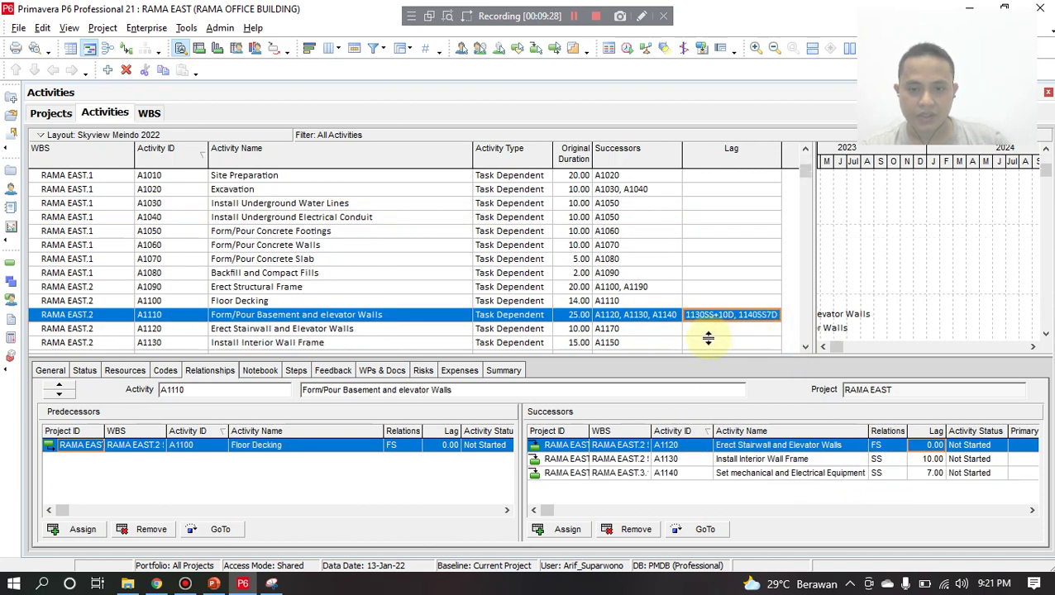
scroll(708, 337, down, 2)
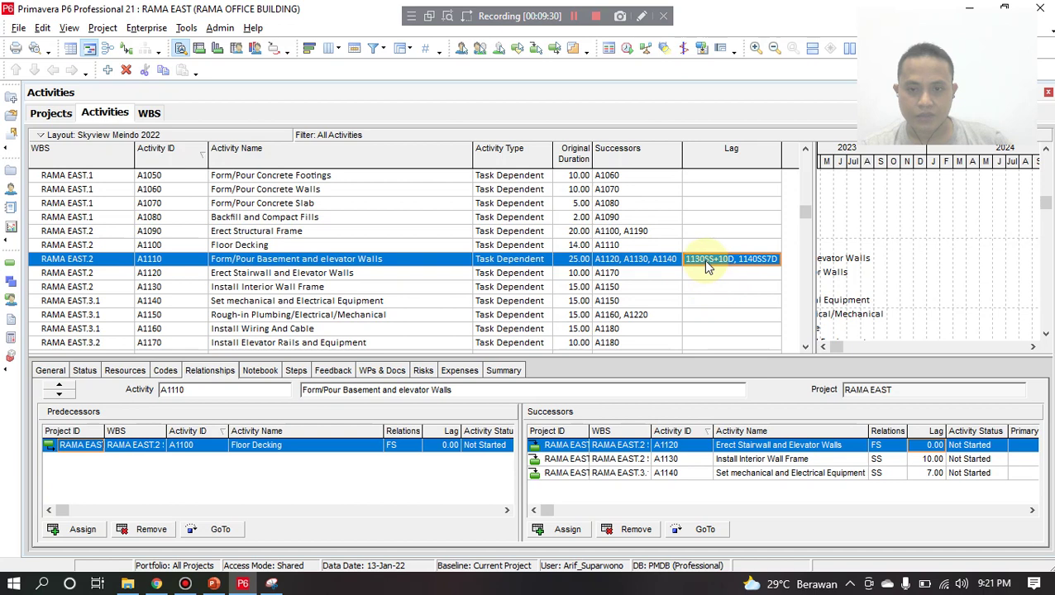
click(909, 462)
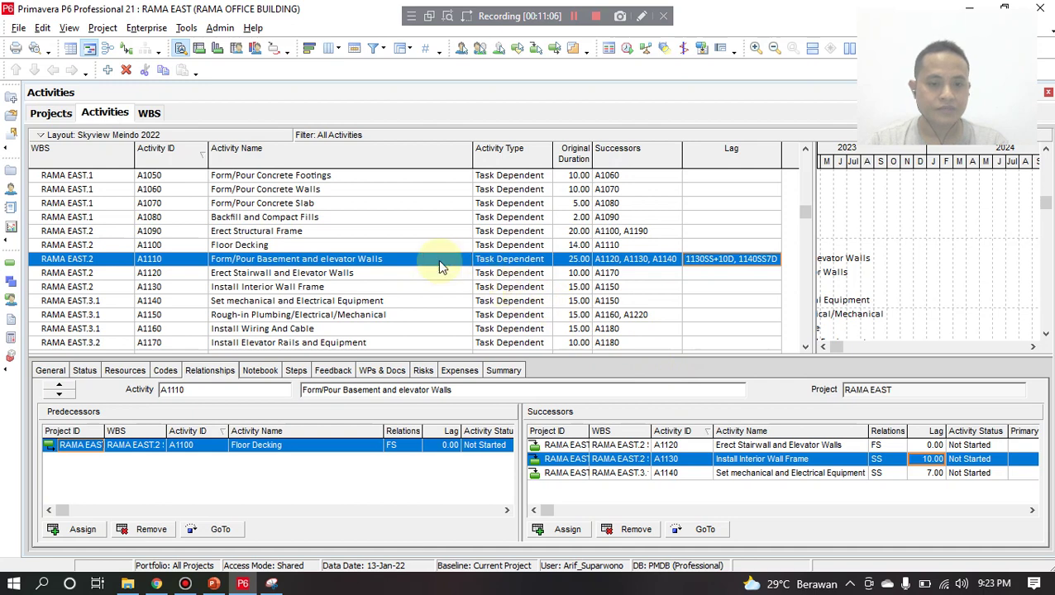
click(289, 245)
scroll(336, 295, up, 2)
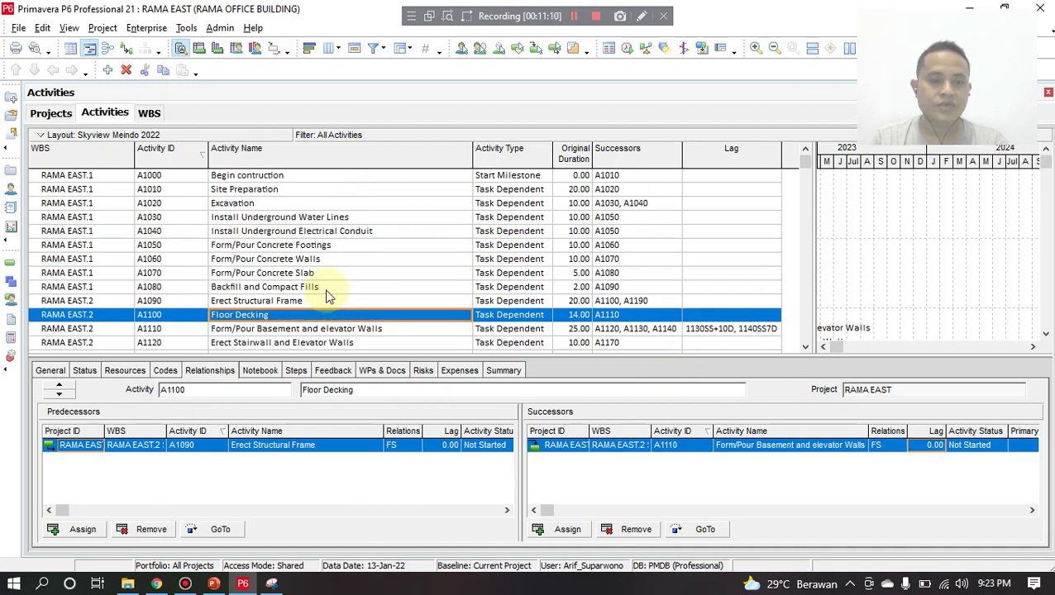
Step: Select A1010 Site Preparation and view the available and displayed Activity Details tabs, then cancel the customization
click(315, 191)
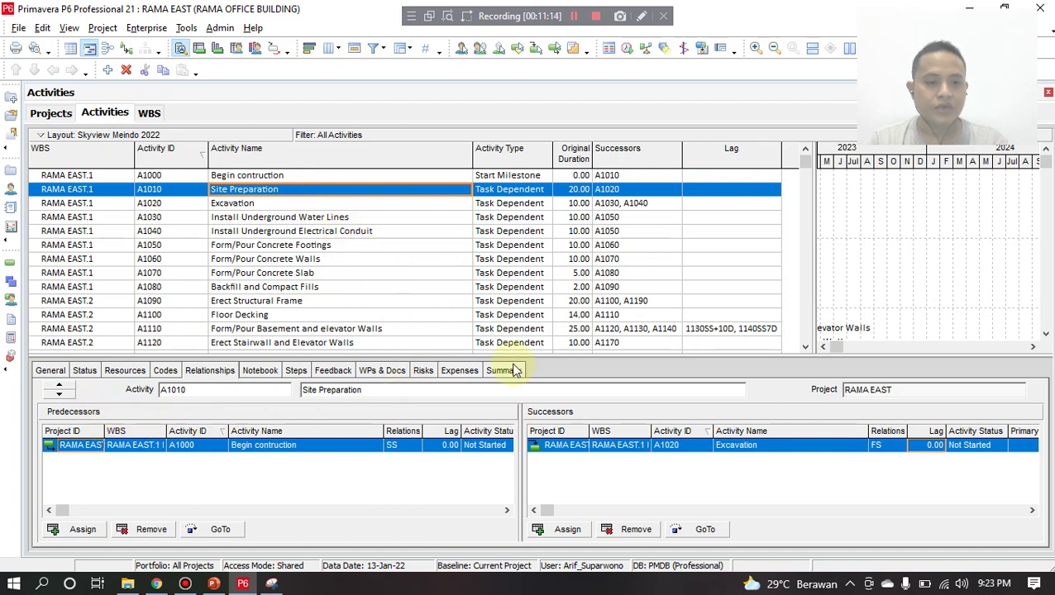
right_click(553, 370)
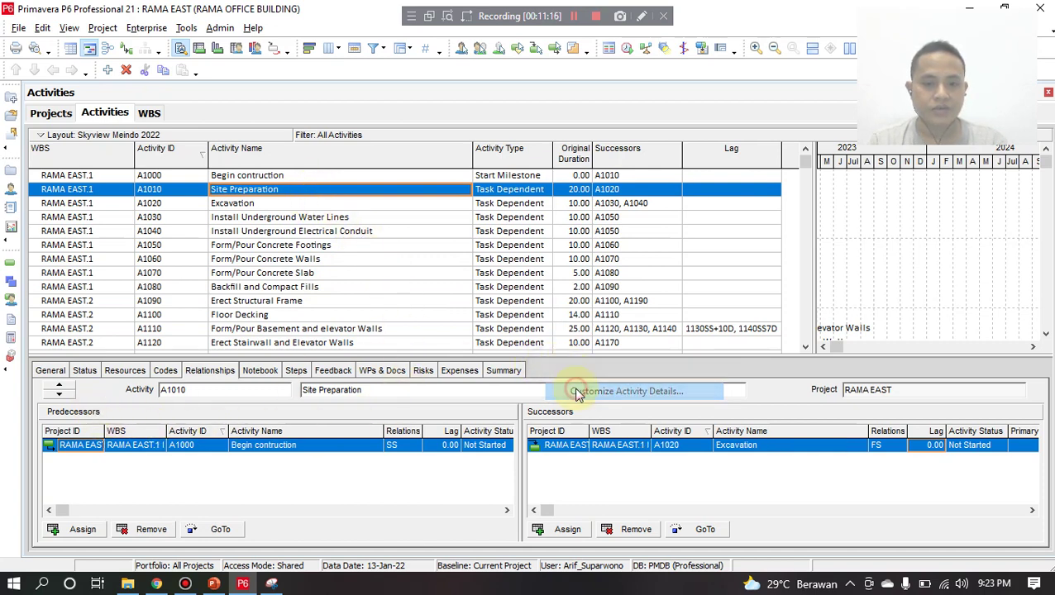
click(565, 391)
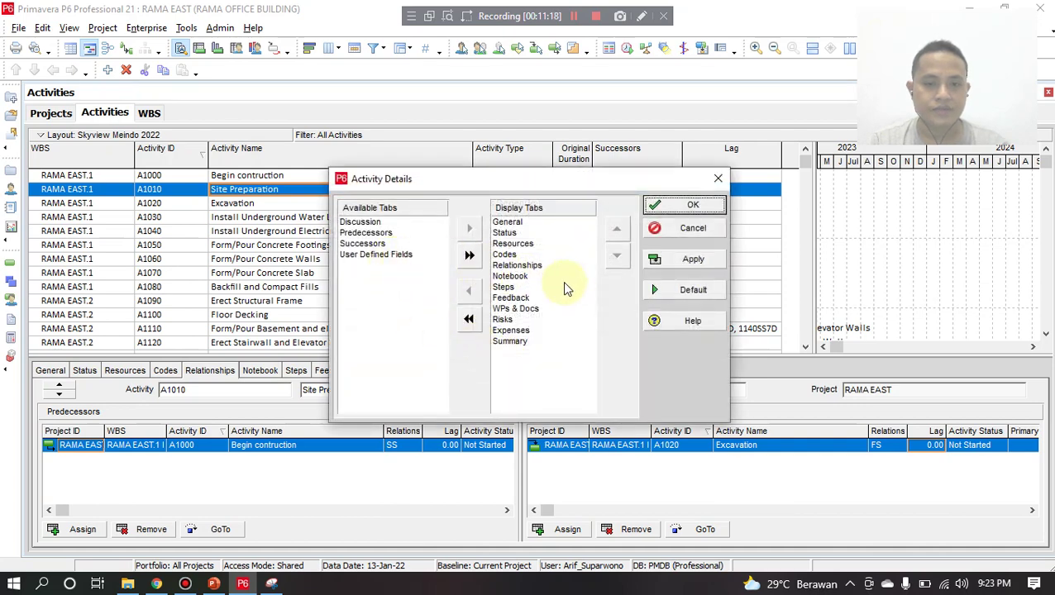
click(689, 228)
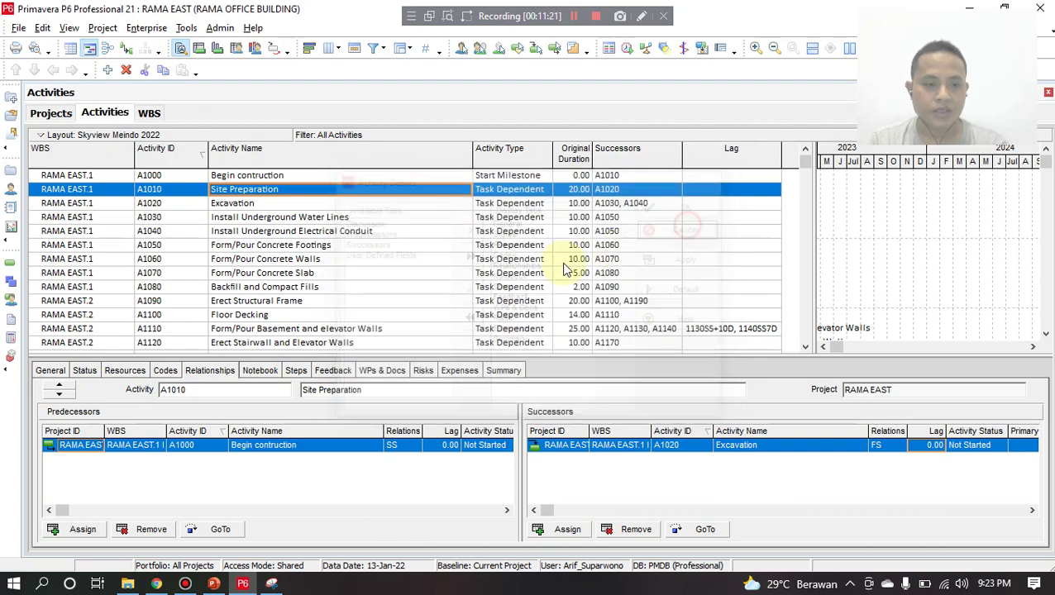
Step: Add a step named "Clearing & Grading" to activity A1010 Site Preparation
click(299, 373)
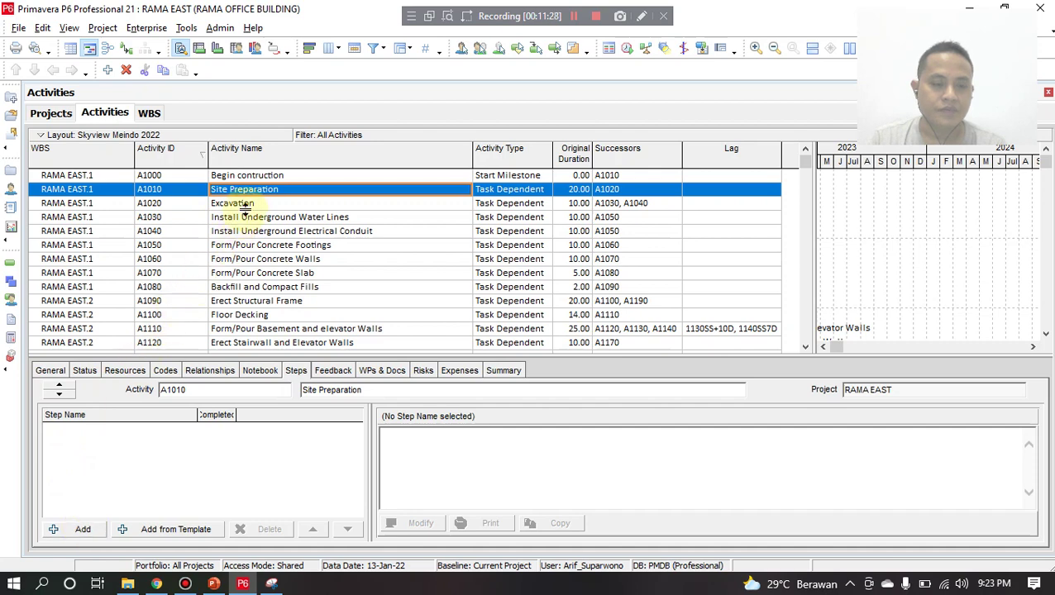
click(82, 530)
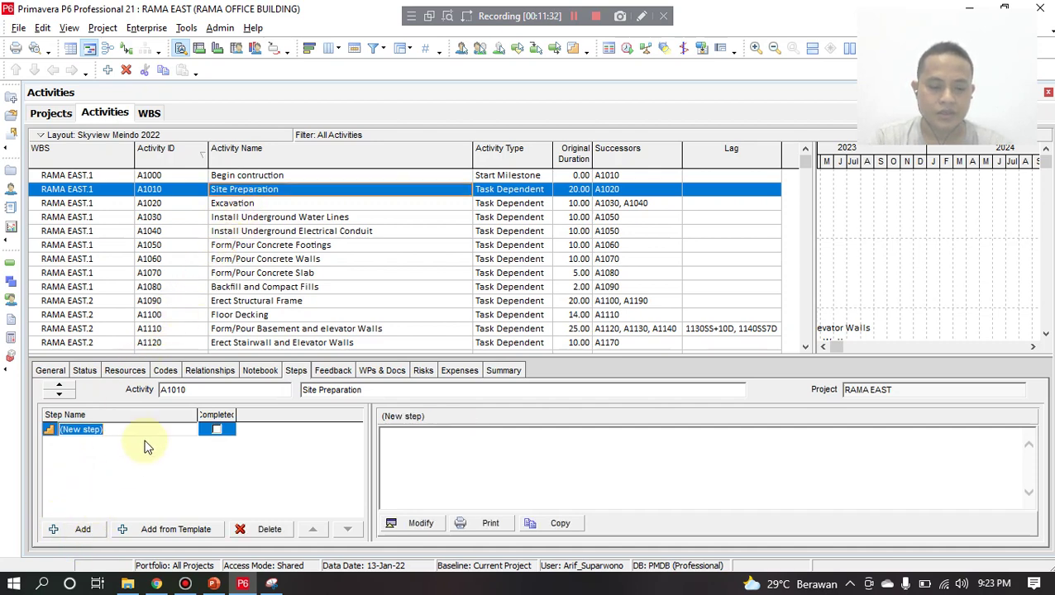
text(Clearing & Grading)
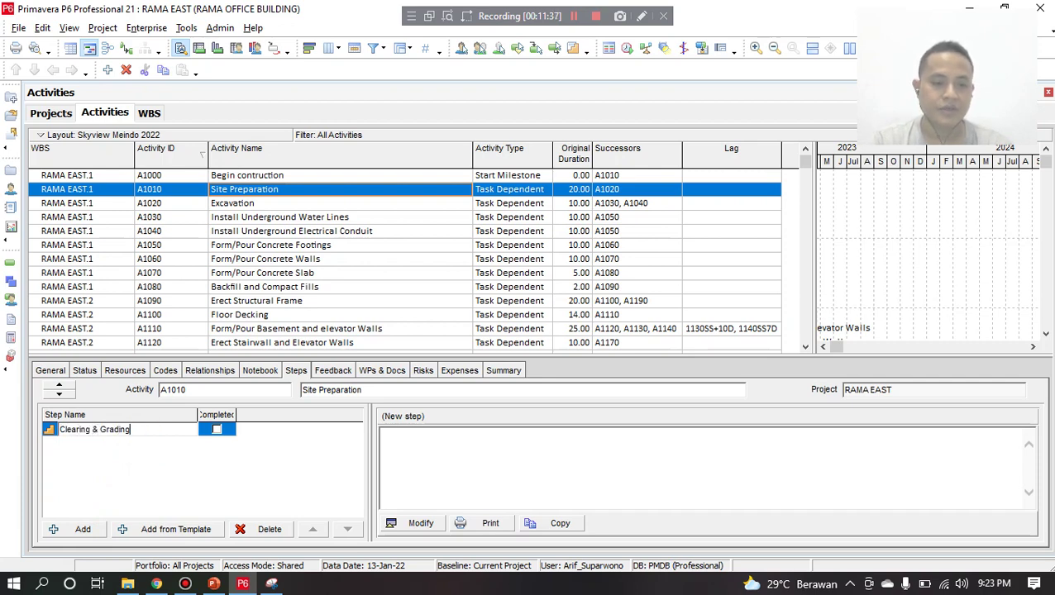
click(144, 442)
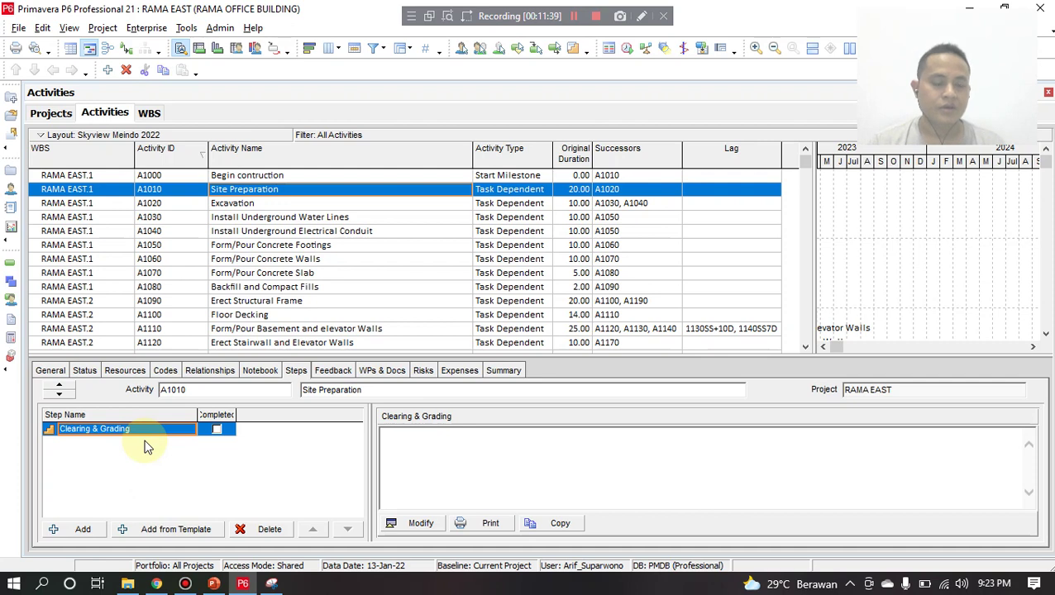
Step: Add a second step named "Trenching" to activity A1010 Site Preparation
click(84, 530)
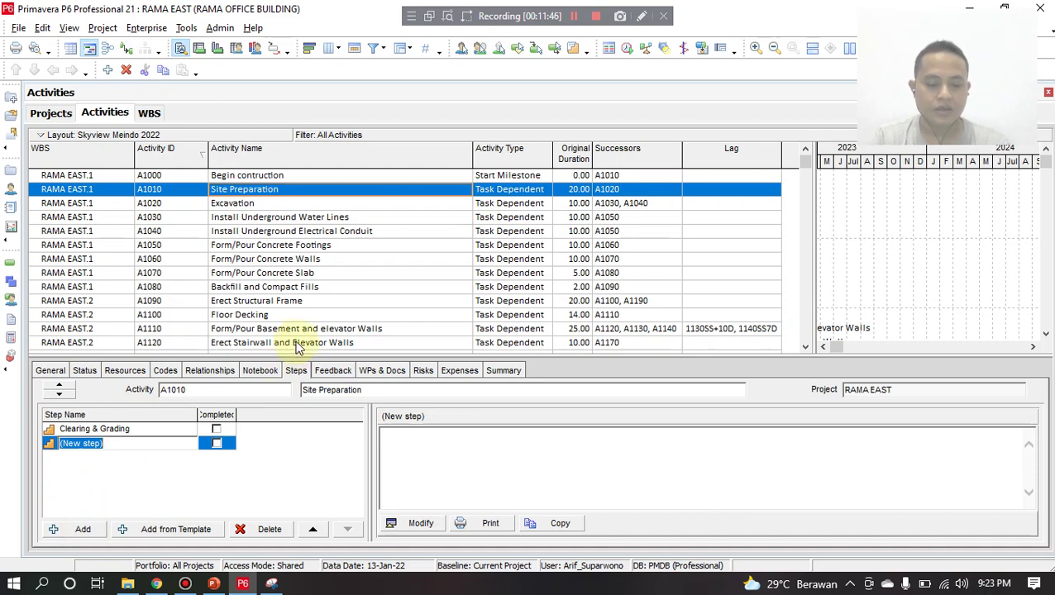
text(Trenchin)
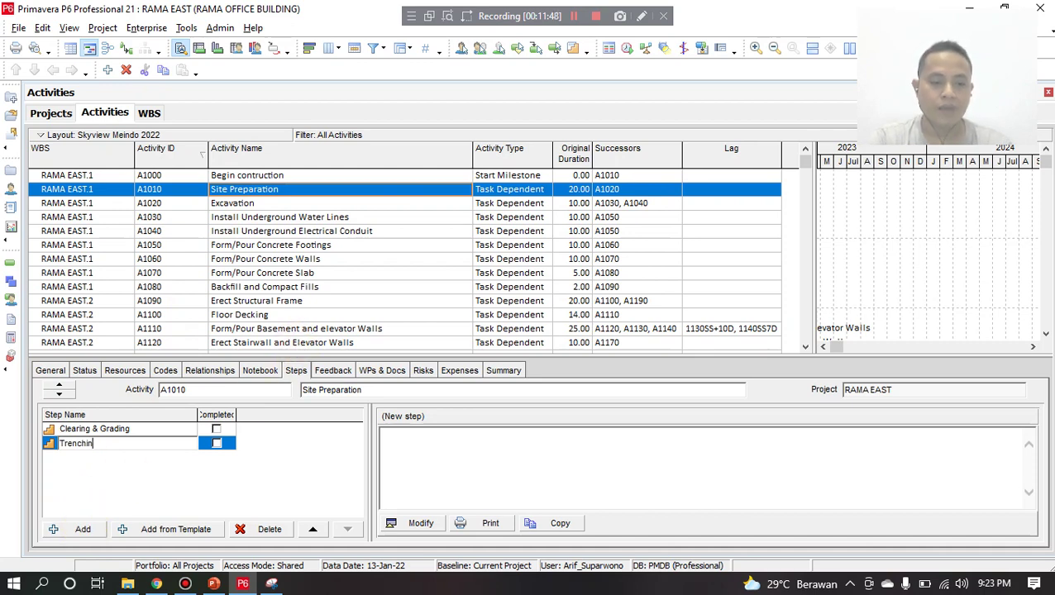
text(g)
key(Return)
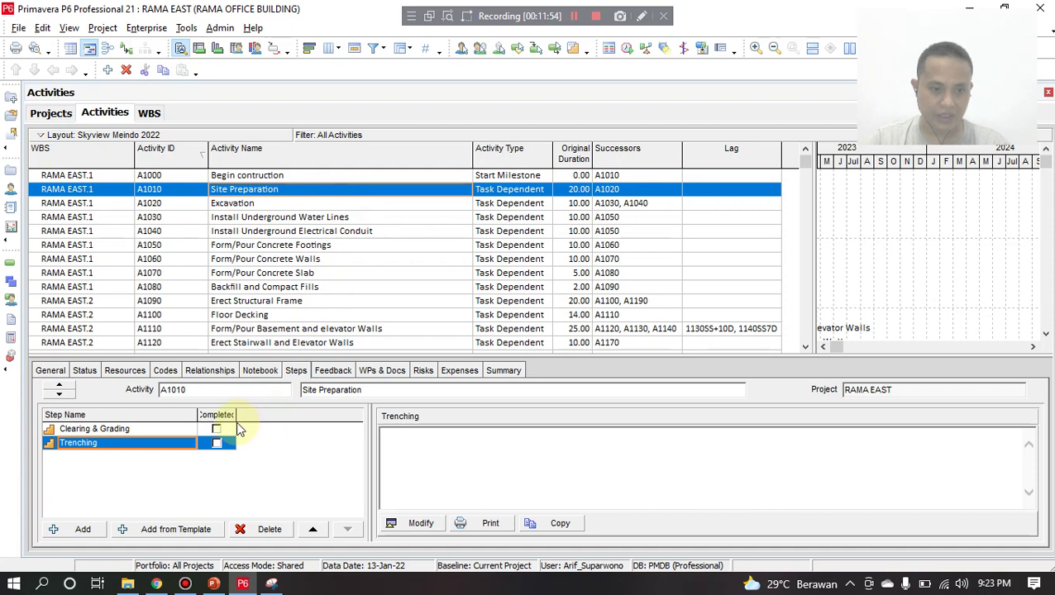
Step: View the step templates available for assignment to A1010 Site Preparation, cancel the table font and row settings, and close the template list
click(166, 530)
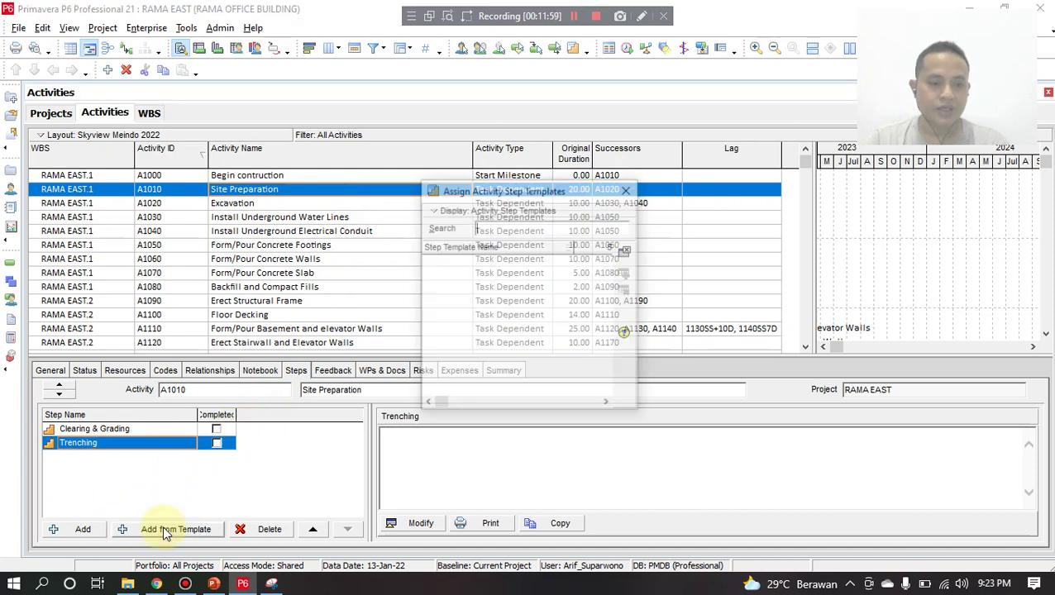
click(534, 209)
click(499, 228)
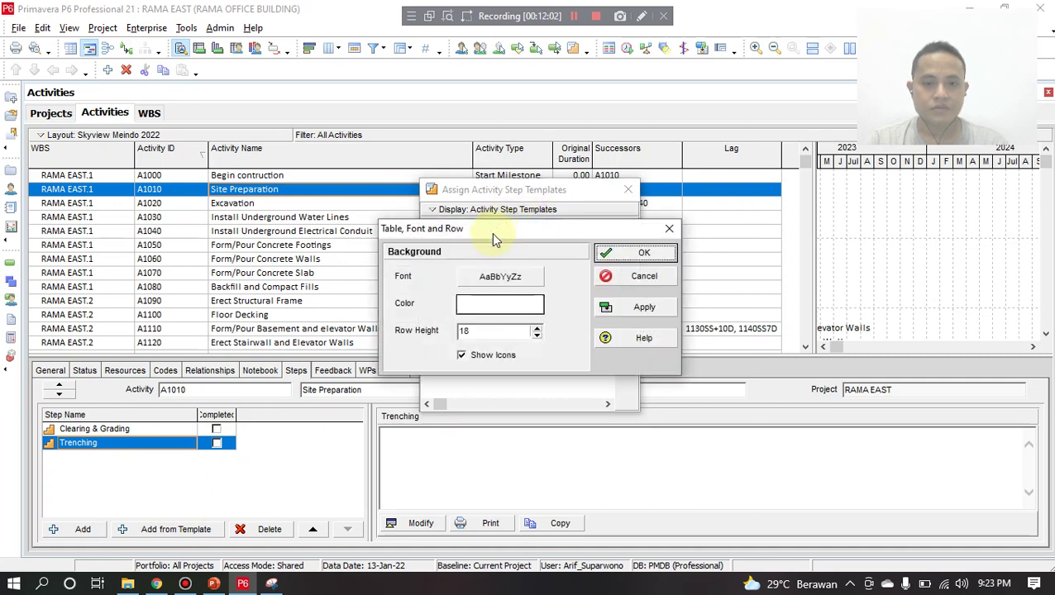
click(644, 273)
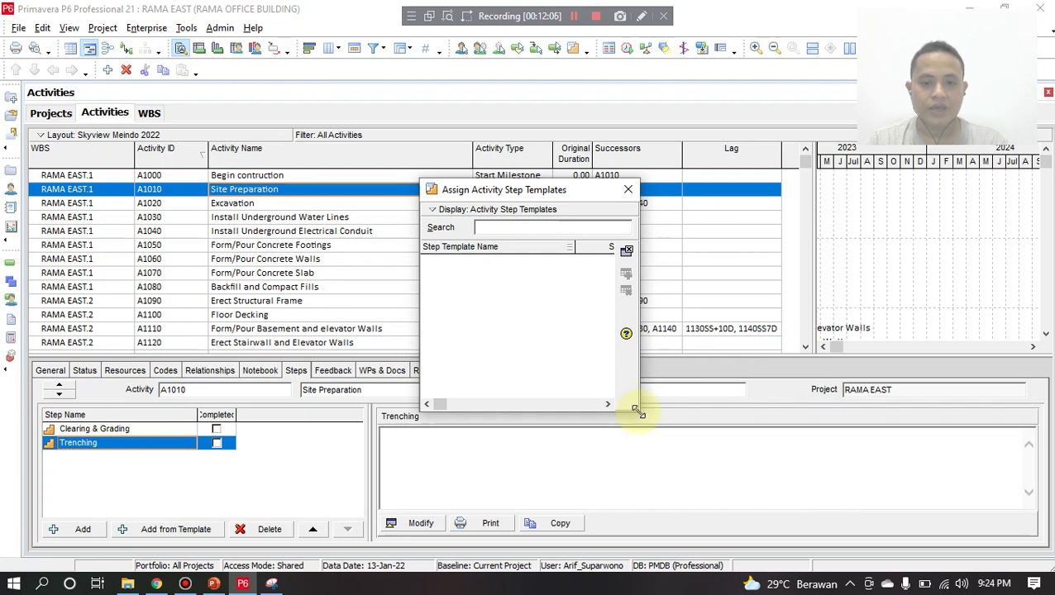
click(629, 190)
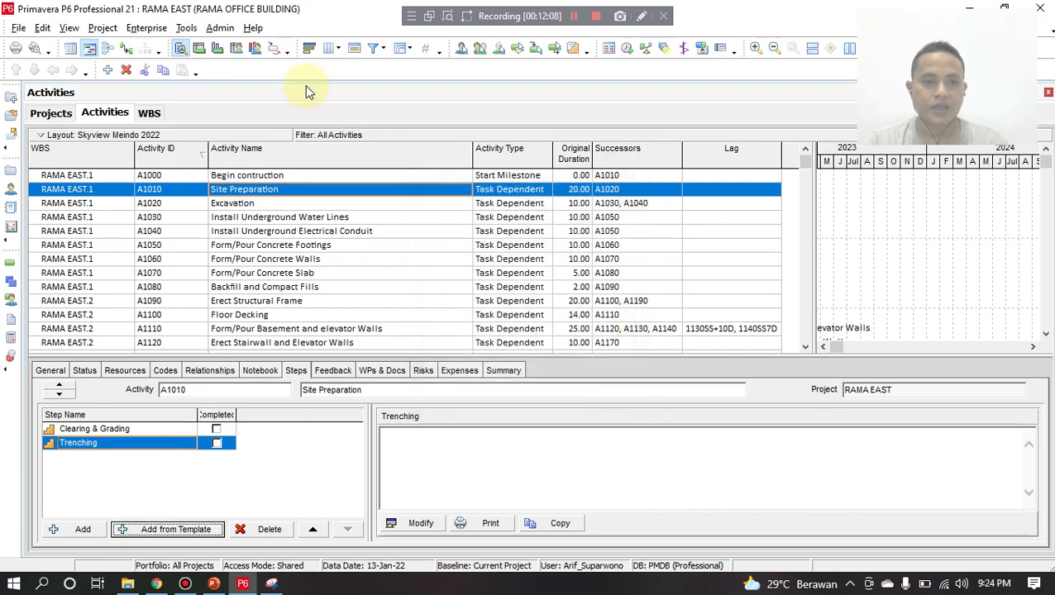
Step: Open the enterprise Activity Step Templates and add a template named IFR
click(149, 31)
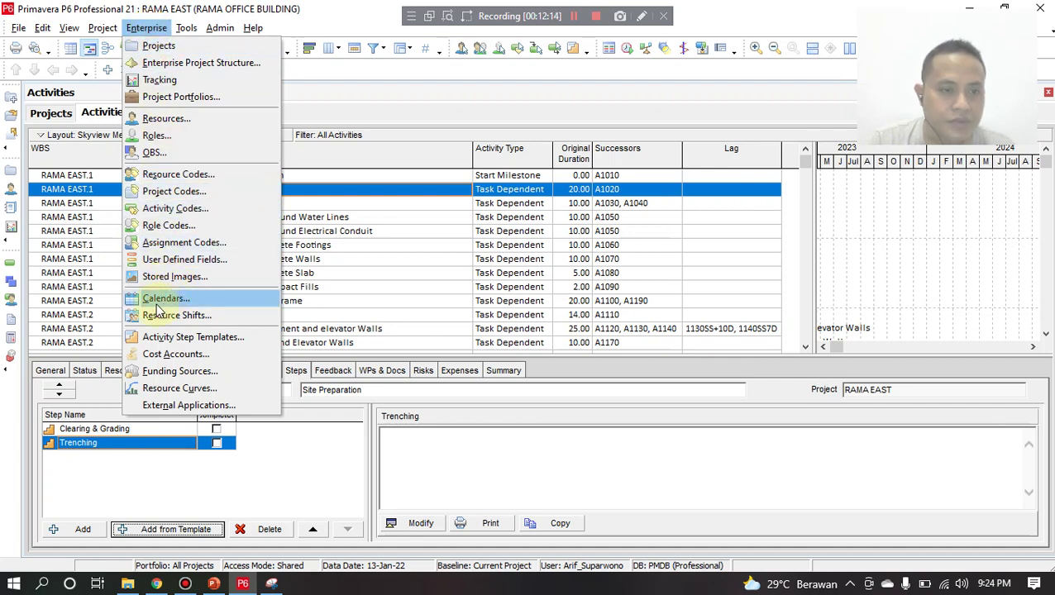
click(186, 339)
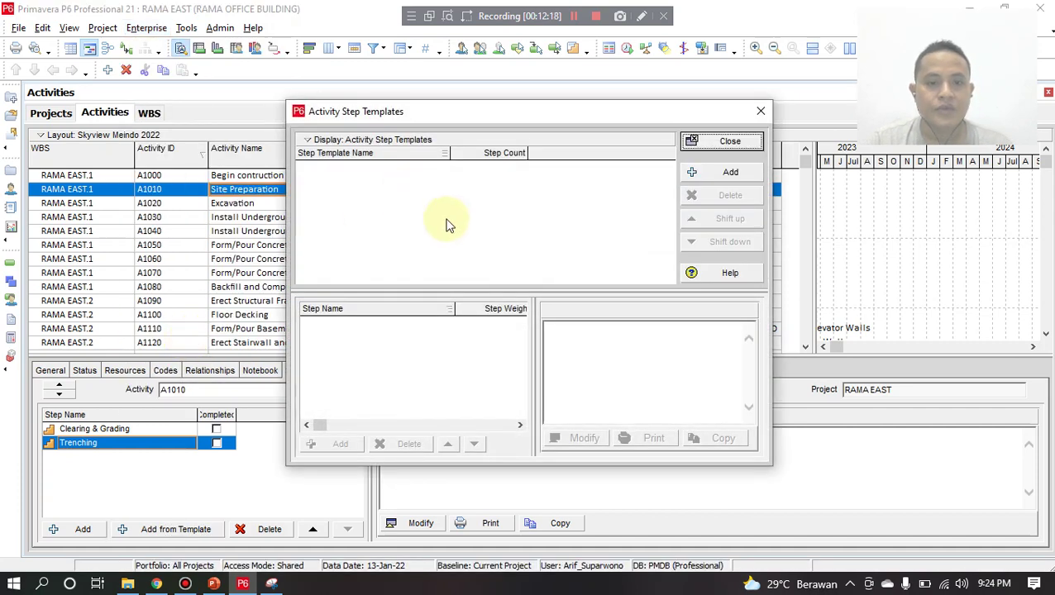
click(732, 172)
click(413, 170)
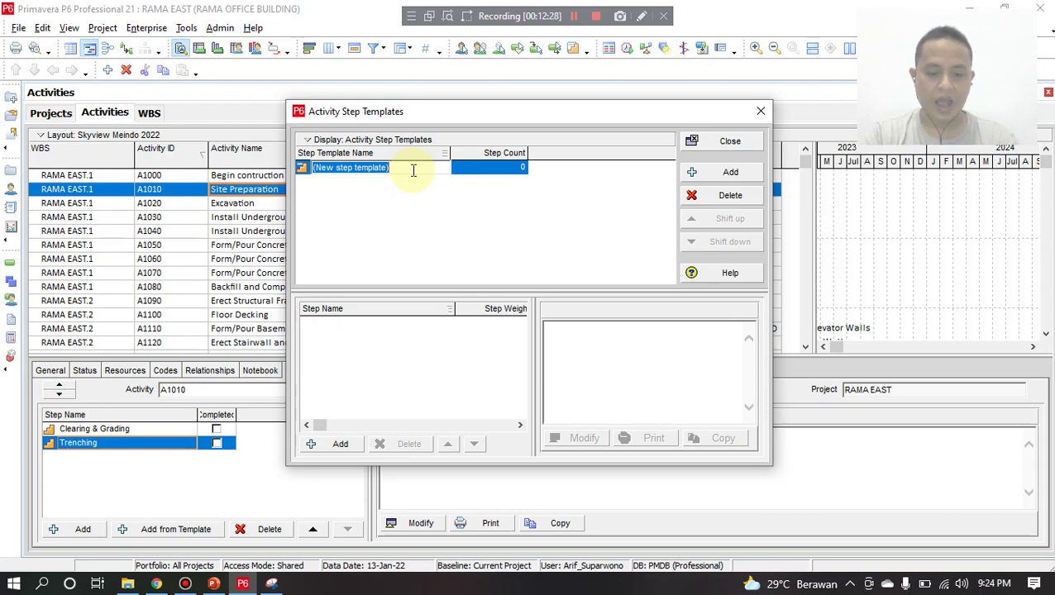
key(BackSpace)
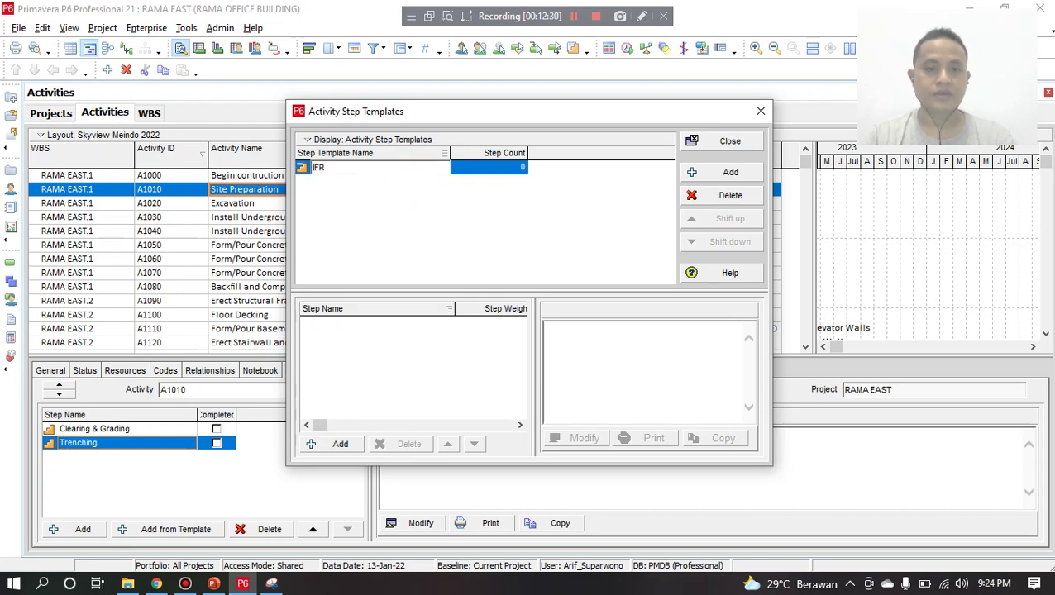
click(413, 174)
Step: Add a second activity step template named IFA
click(703, 173)
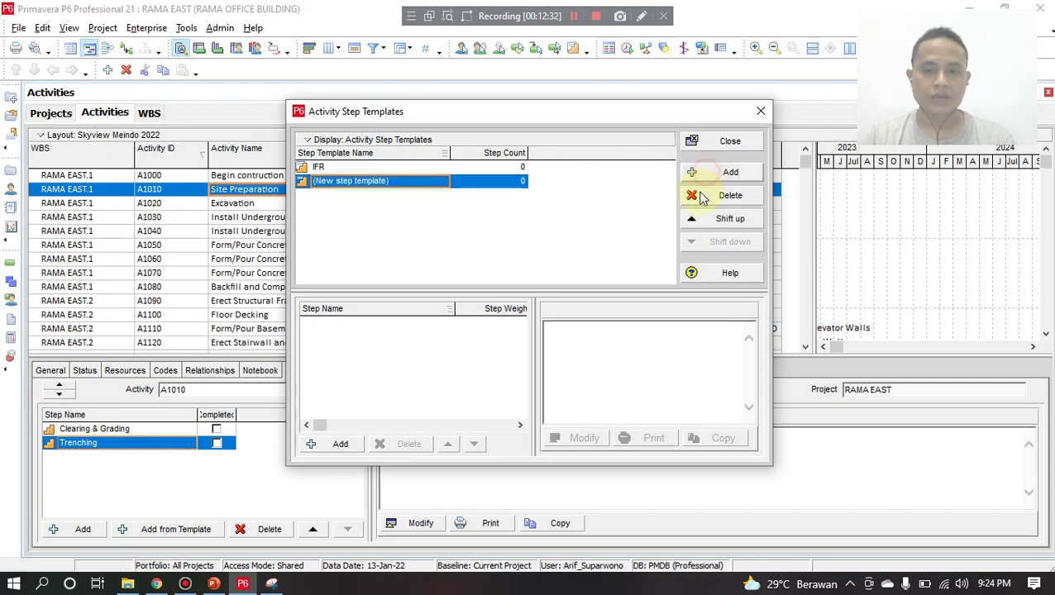
click(402, 180)
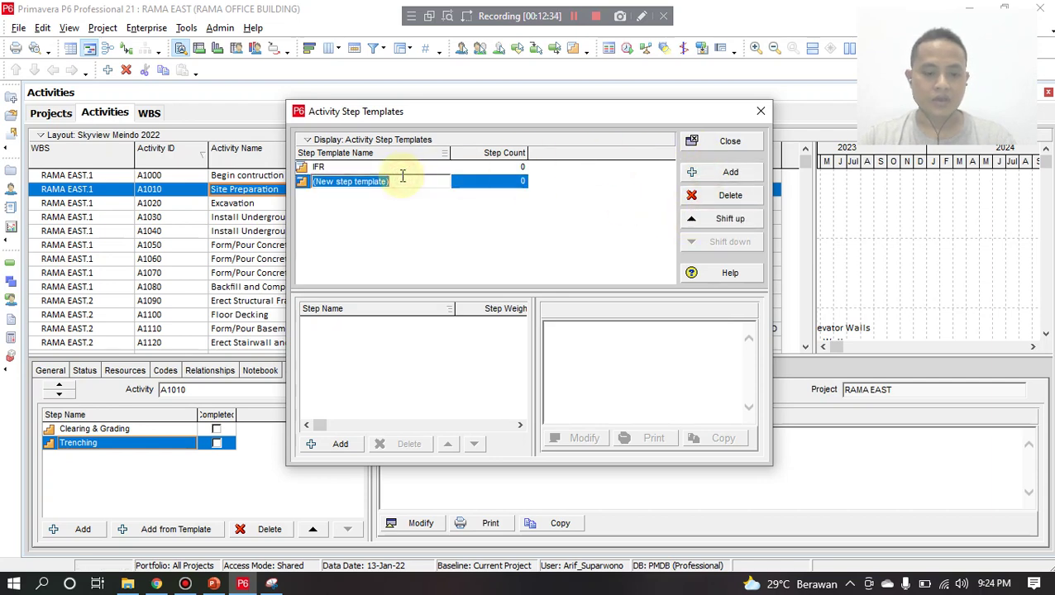
key(BackSpace)
click(401, 176)
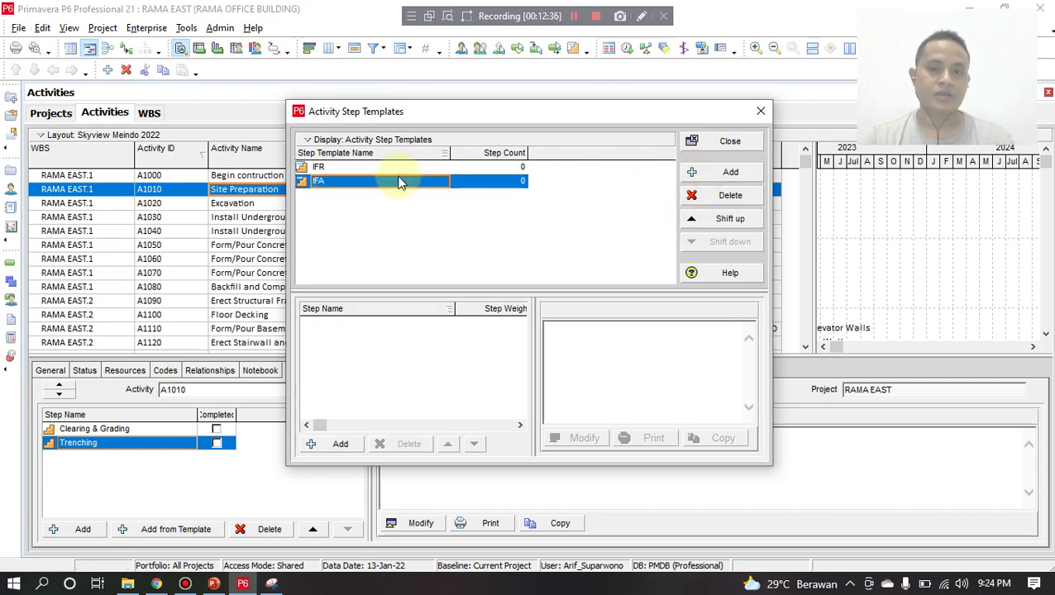
Step: Add a third activity step template named IFC
click(732, 172)
click(389, 200)
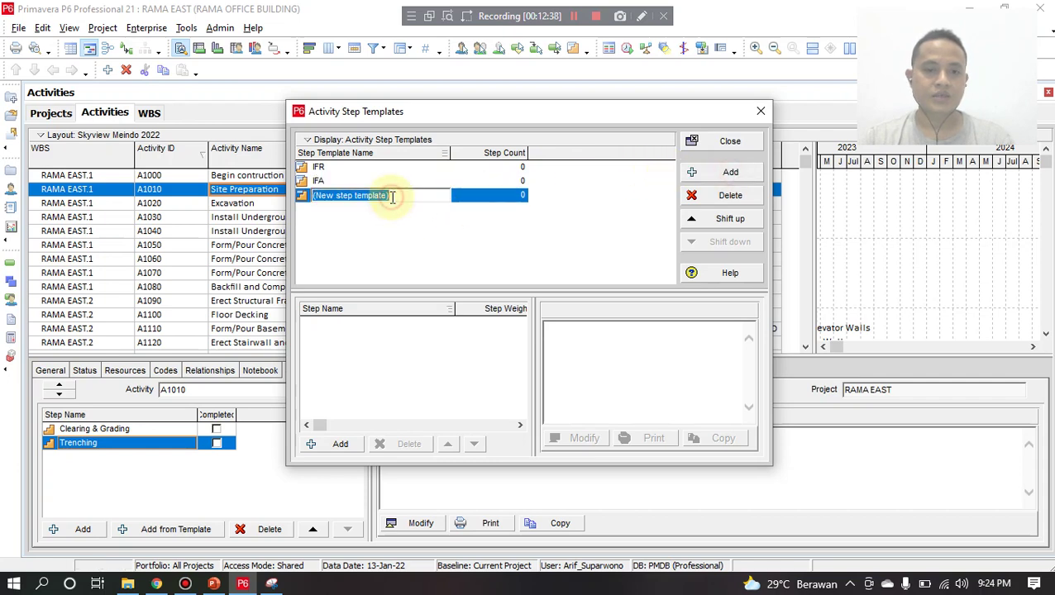
key(BackSpace)
text(IFC)
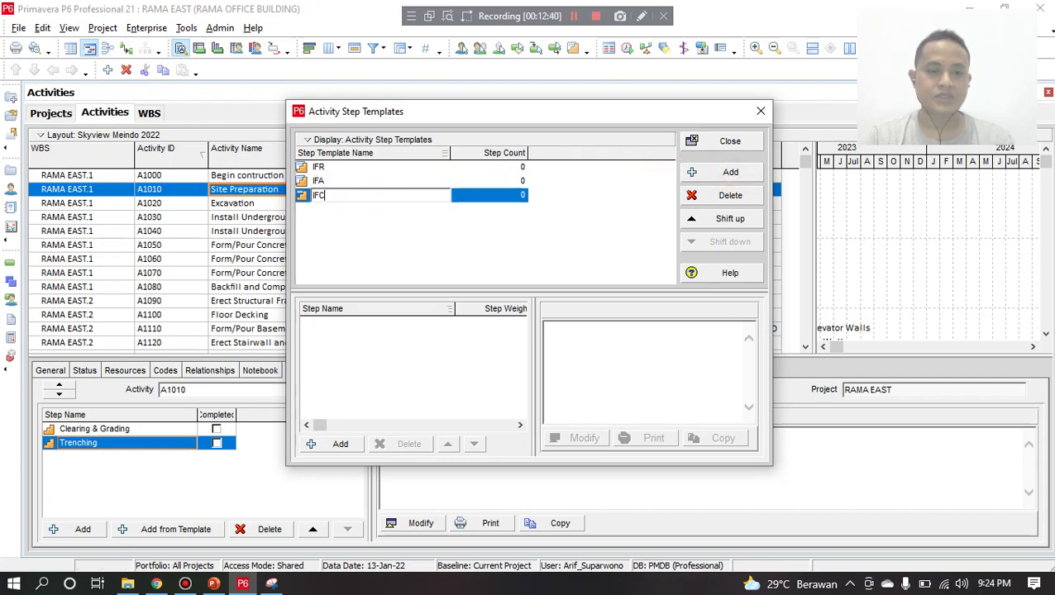
click(391, 196)
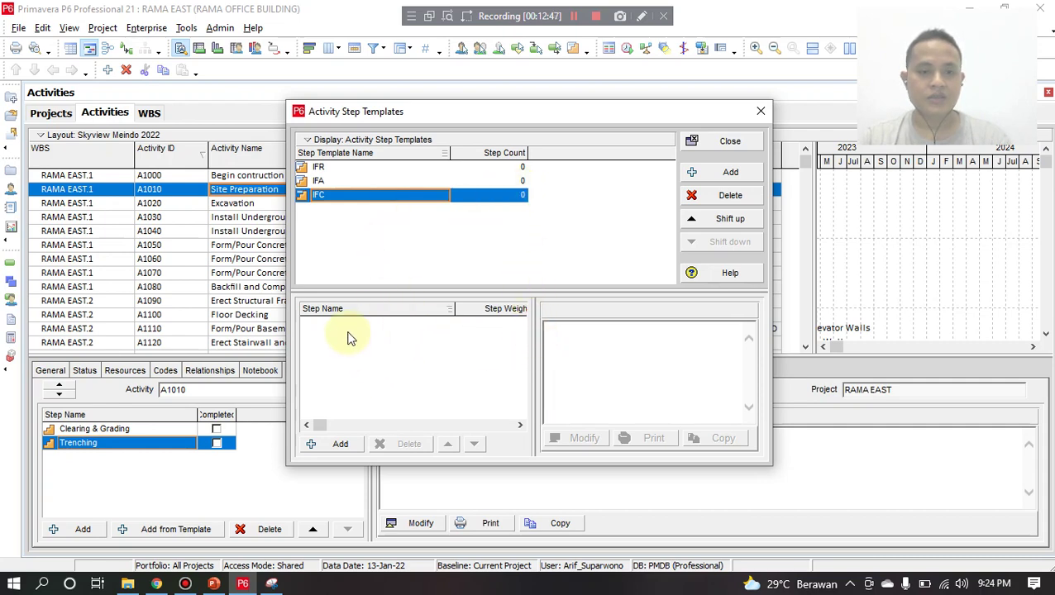
Step: Add a step named APPROVAL with a step weight of 30 to the IFC template
click(341, 445)
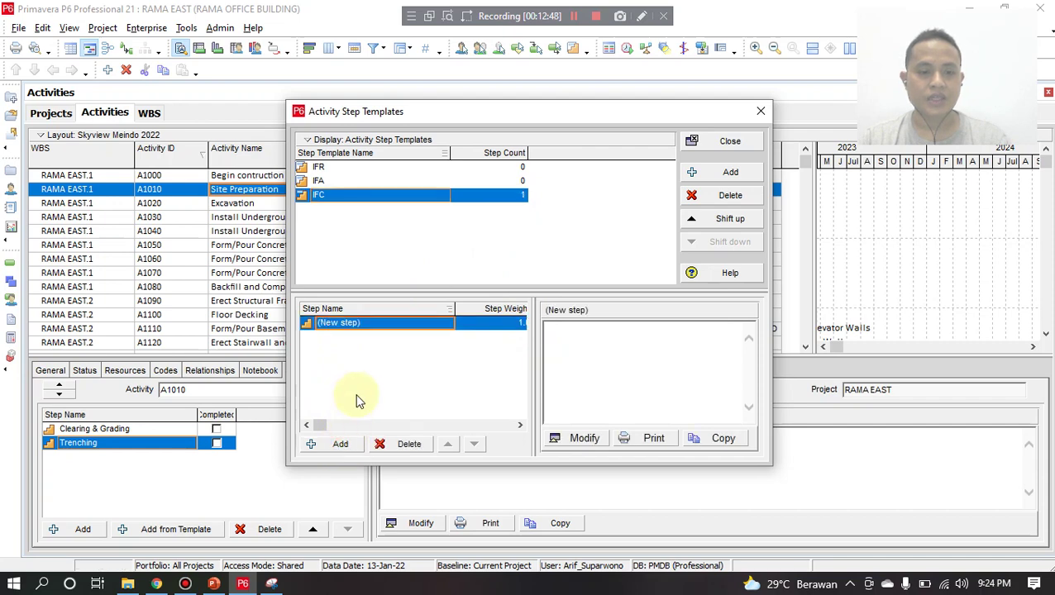
mouse_move(535, 336)
mouse_down()
mouse_move(610, 330)
mouse_move(547, 329)
mouse_up()
click(520, 167)
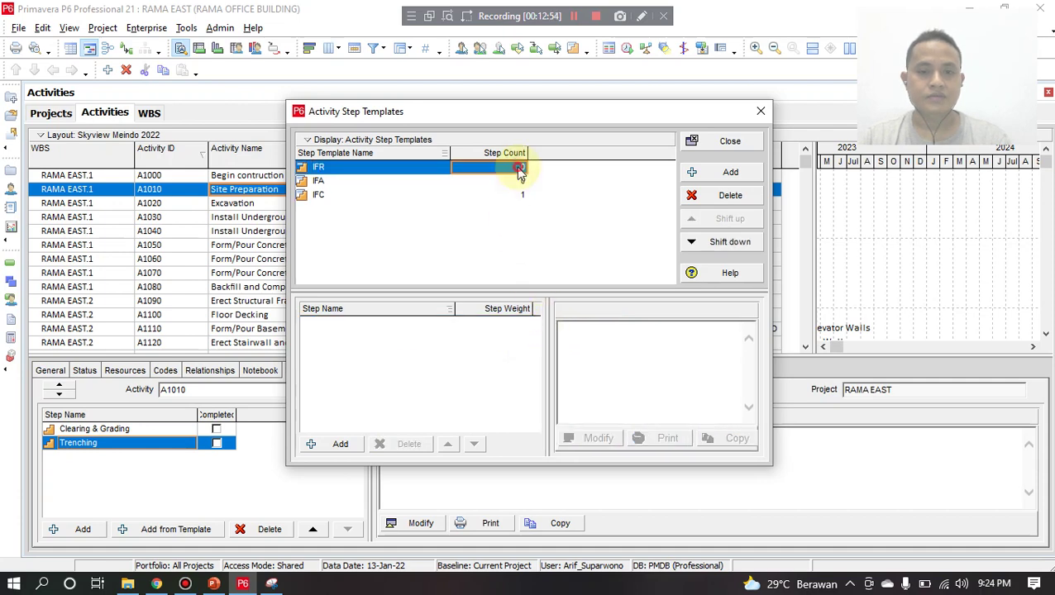
click(522, 181)
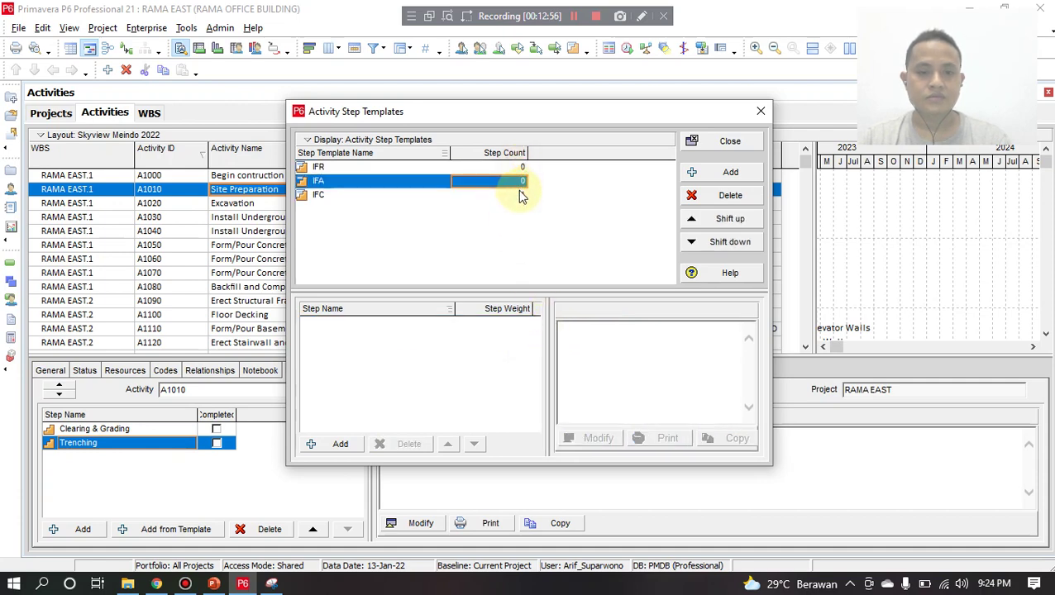
click(524, 195)
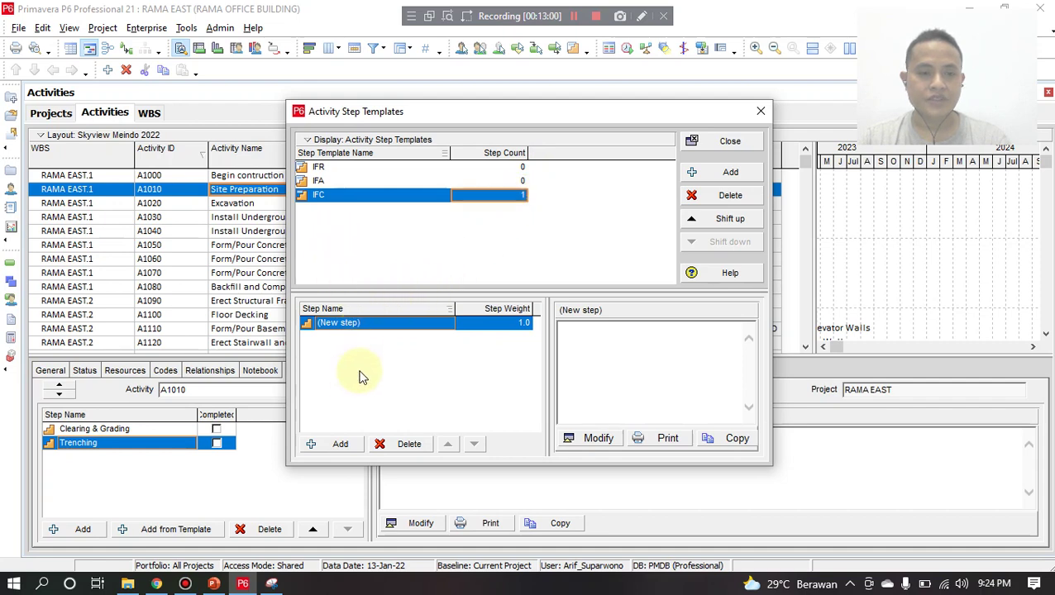
click(439, 328)
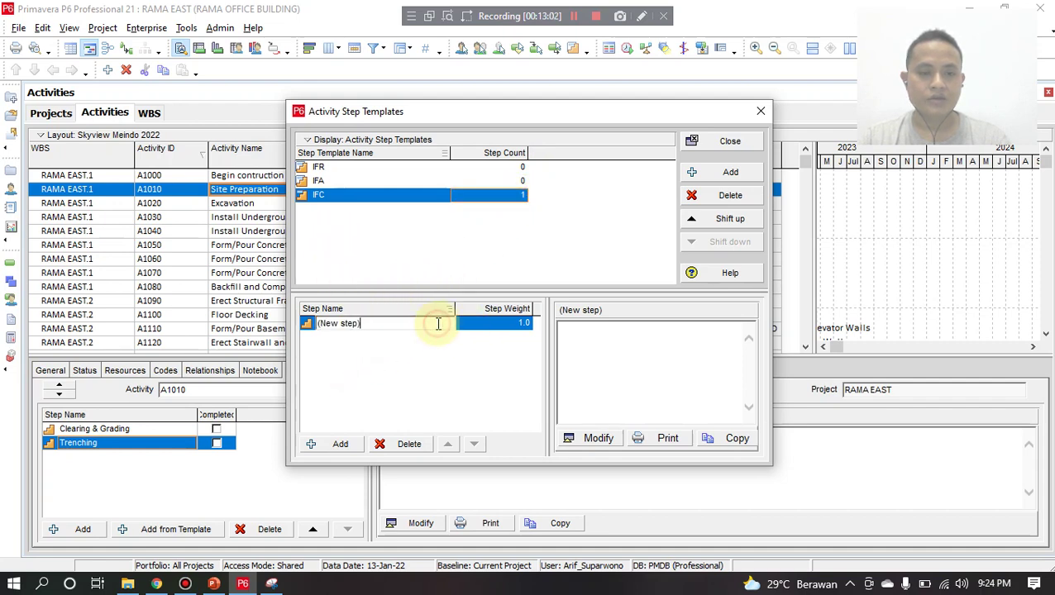
text(APP)
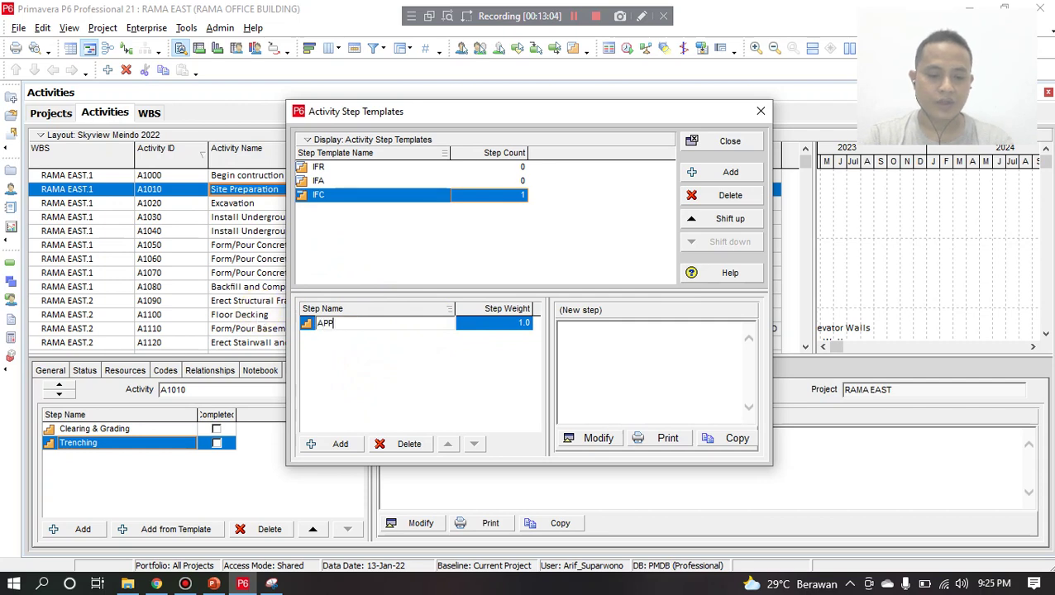
text(ROVAL)
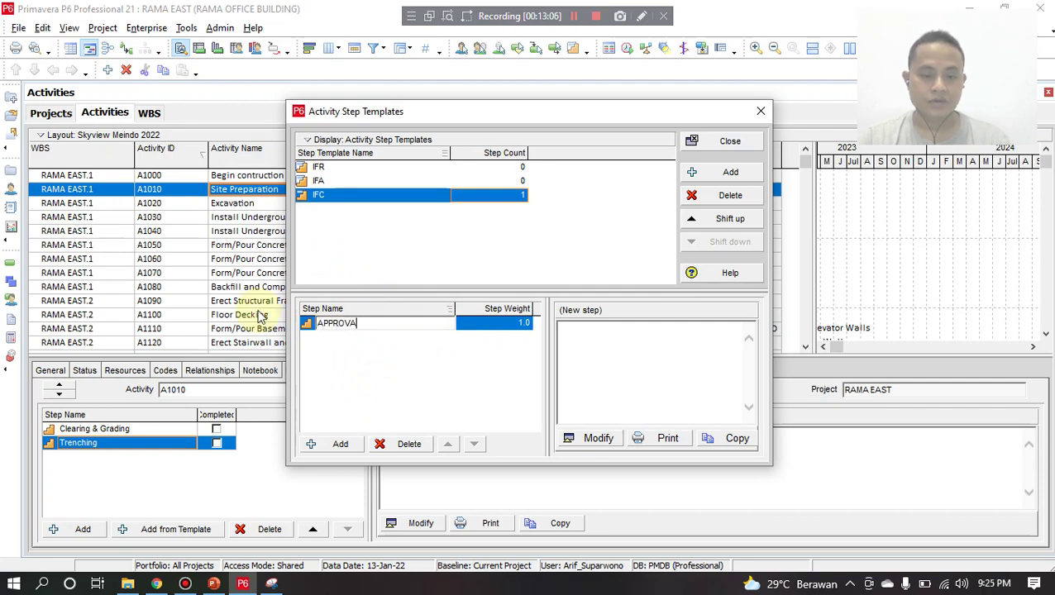
click(529, 326)
text(30)
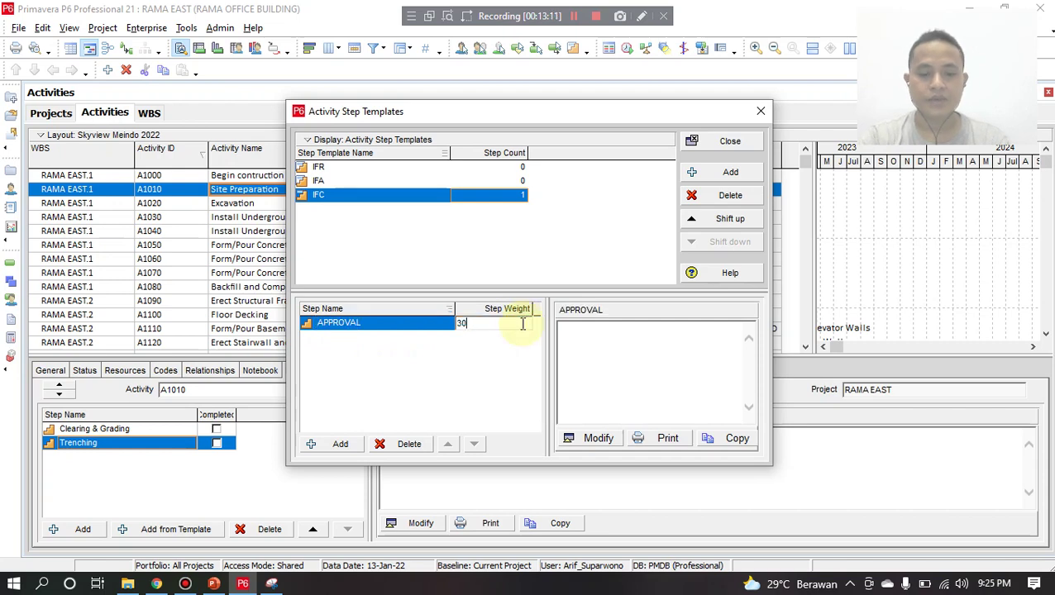
key(Return)
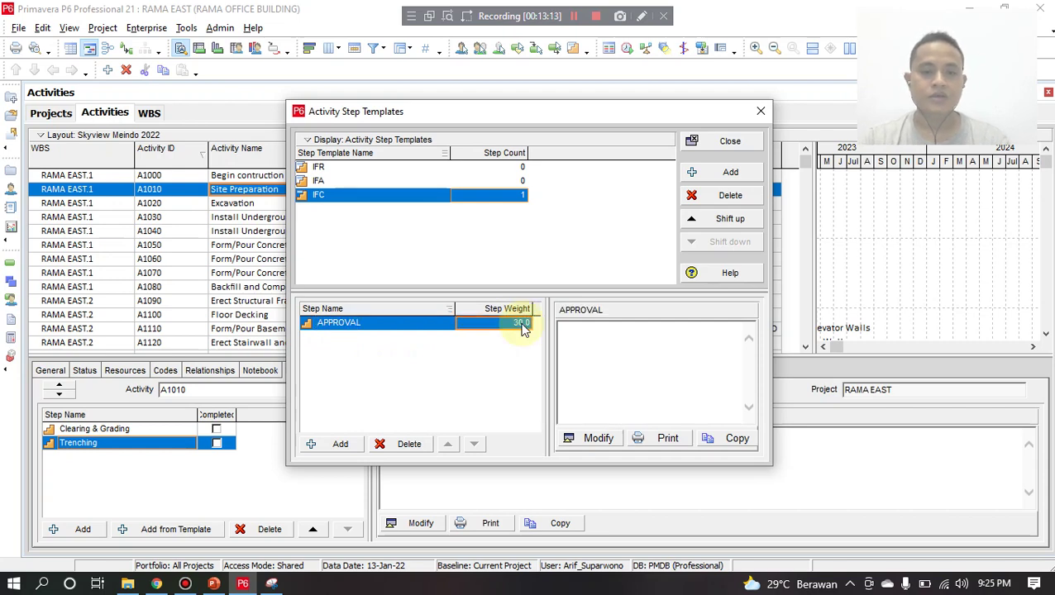
Step: Add a step named APPROVAL with a step weight of 30 to the IFA template
click(507, 181)
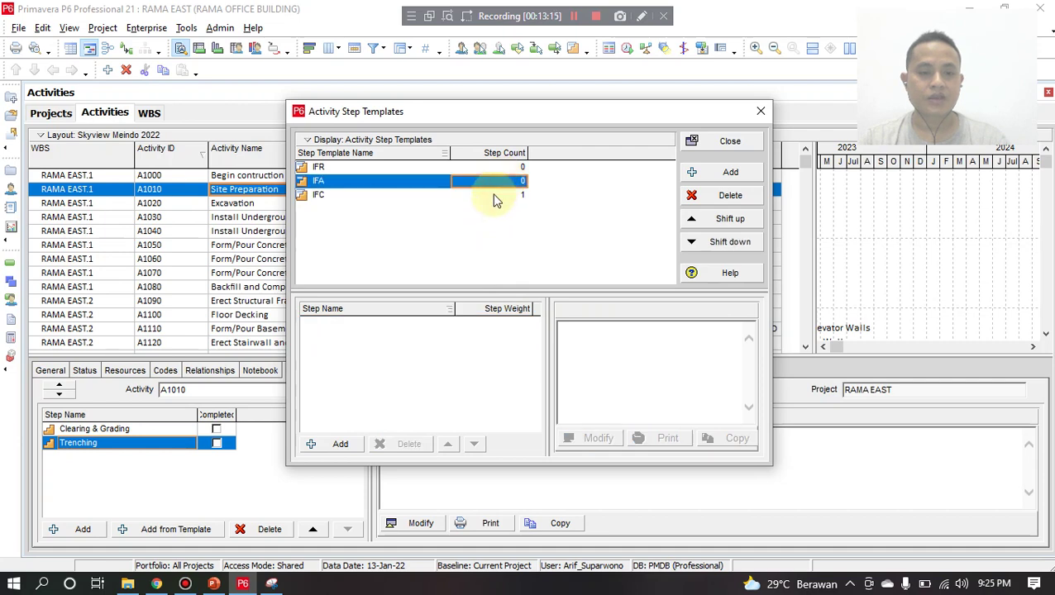
click(337, 444)
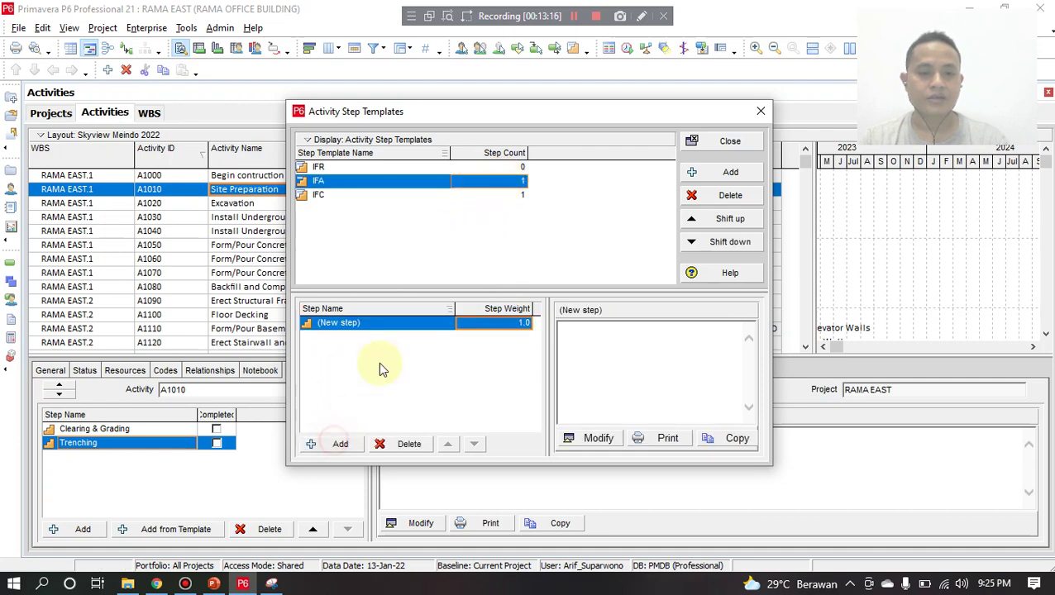
click(405, 322)
text(APPROVAL)
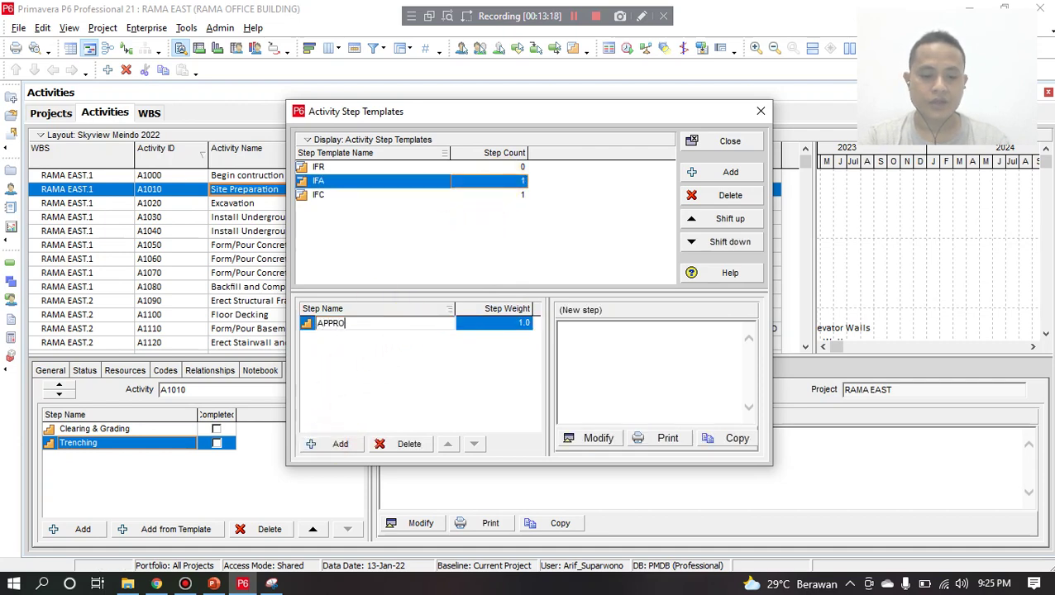
click(522, 325)
click(526, 325)
text(30.0)
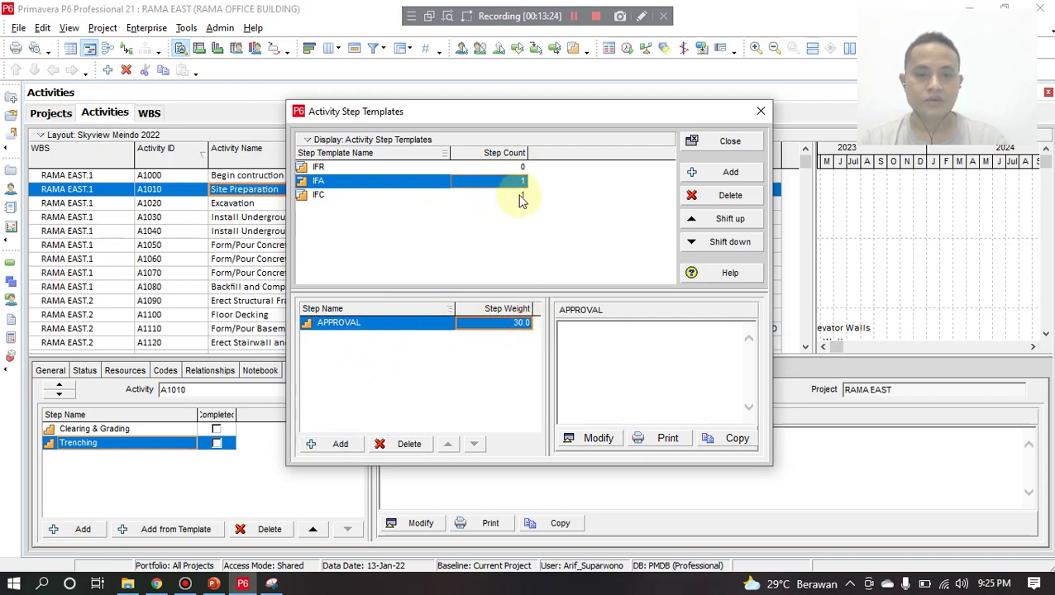
Step: Add a new step to the IFR template and open its name for editing
click(521, 192)
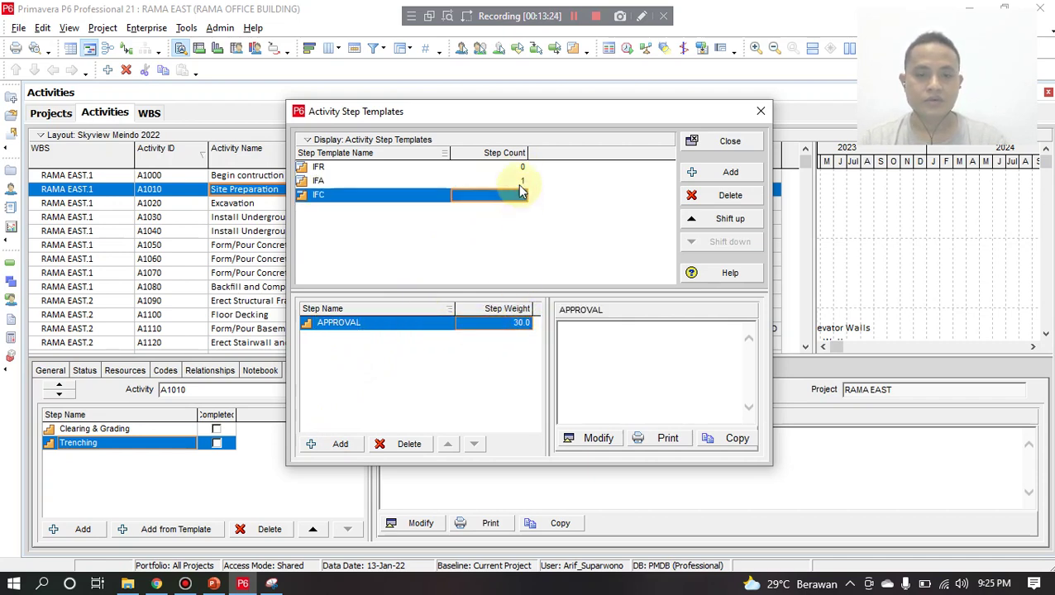
click(522, 180)
click(522, 168)
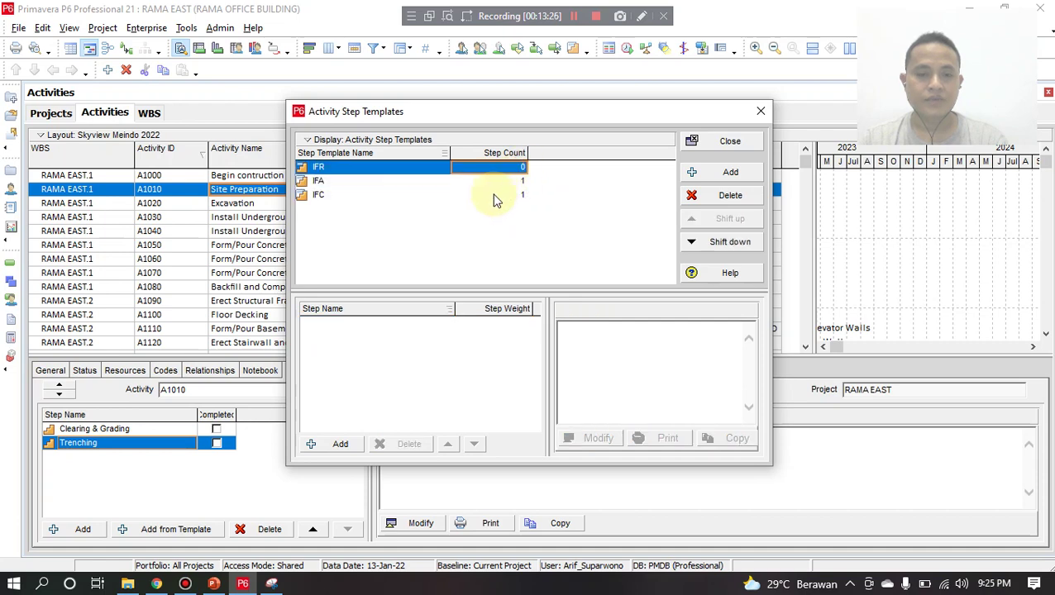
click(340, 444)
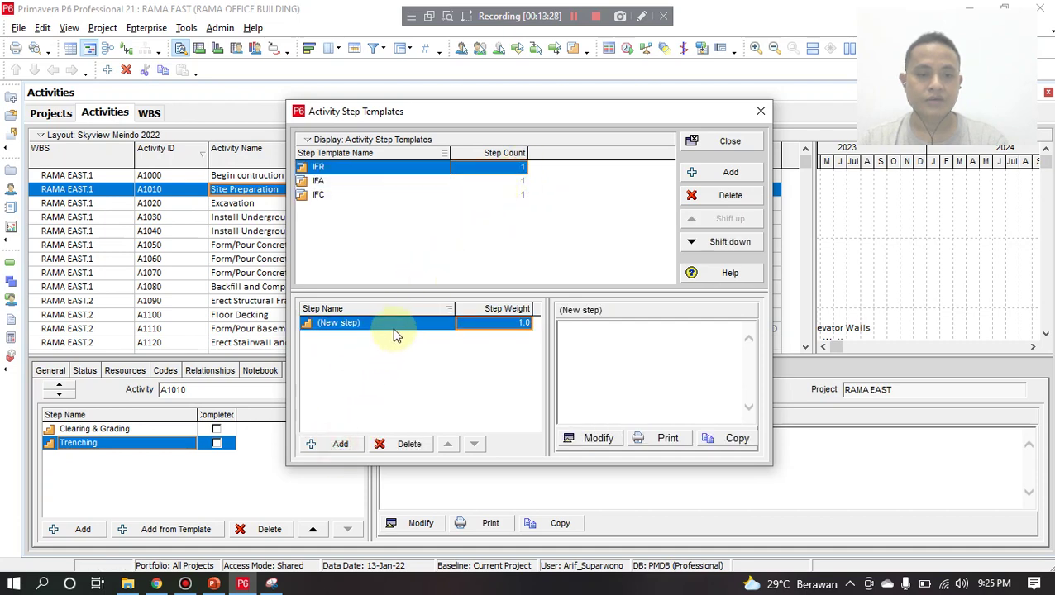
click(390, 328)
text(approval)
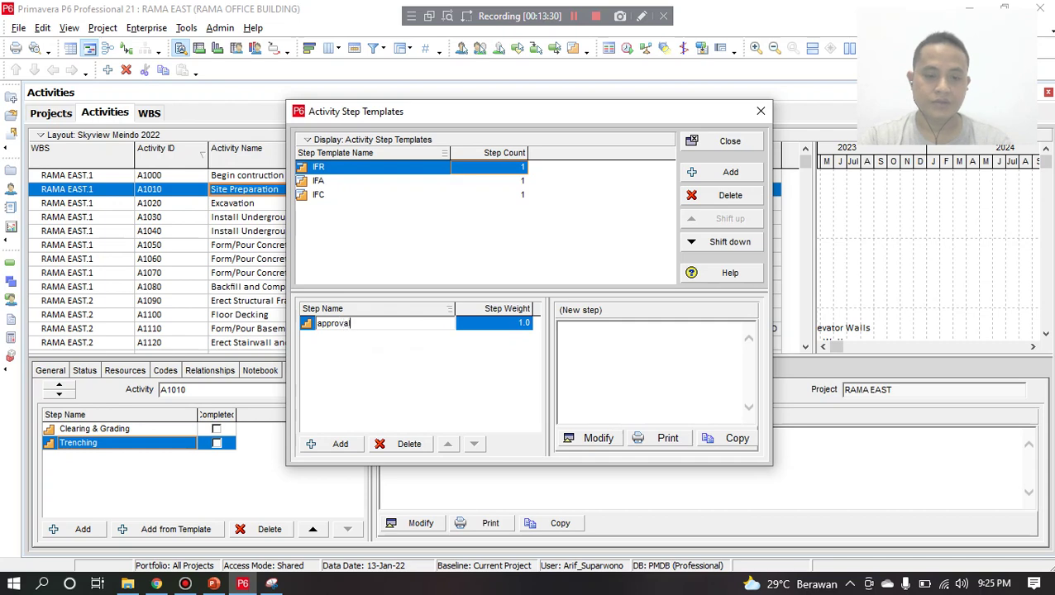
key(Return)
key(BackSpace)
key(BackSpace)
key(BackSpace)
key(BackSpace)
key(BackSpace)
key(BackSpace)
key(BackSpace)
key(BackSpace)
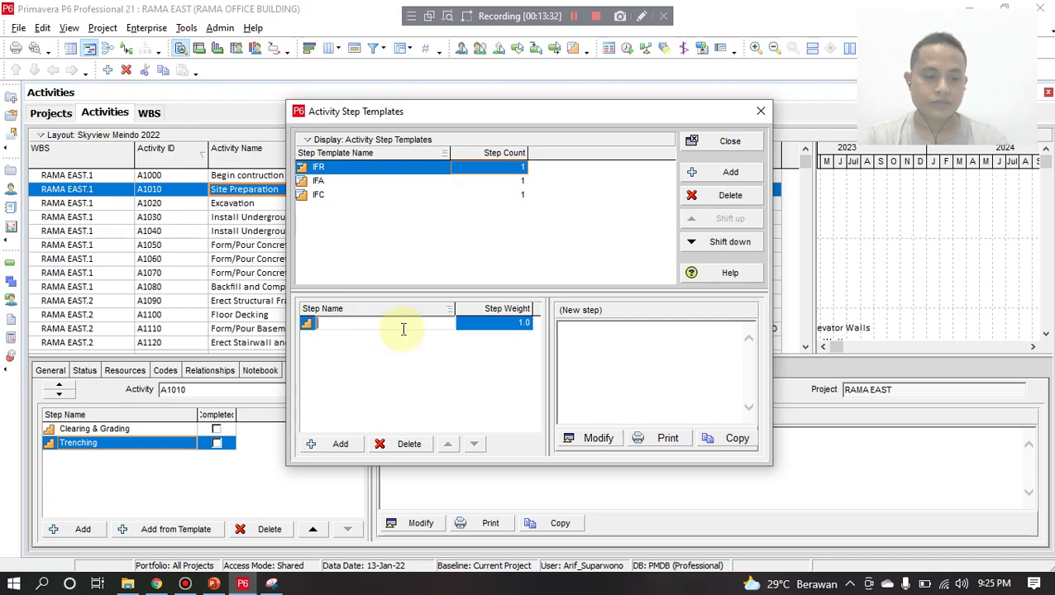
Step: Name the IFR template's new step APPROVAL and set its step weight to 40
text(APPROVAL)
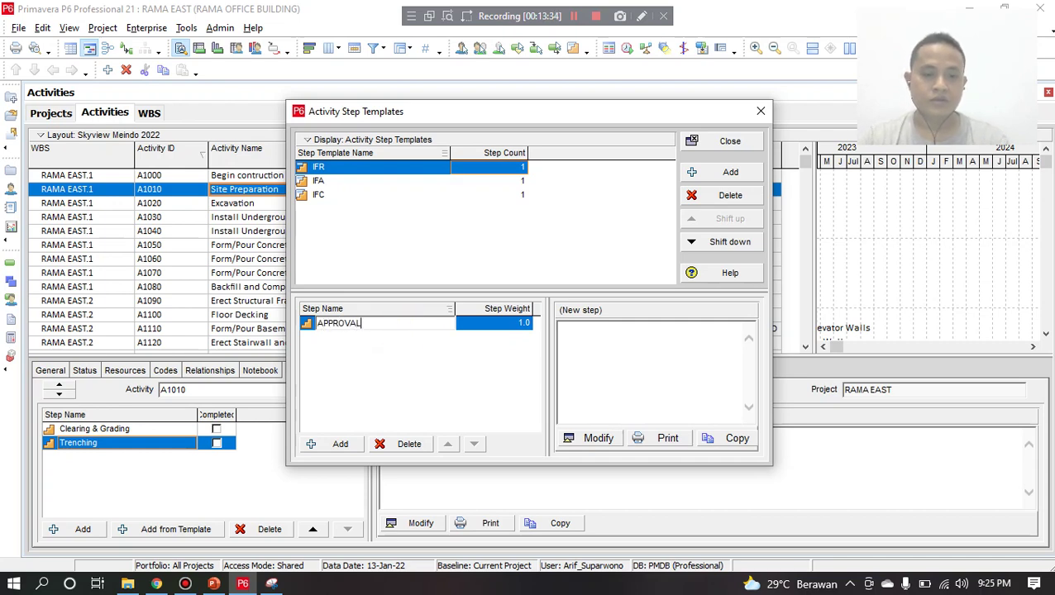
click(525, 323)
text(40)
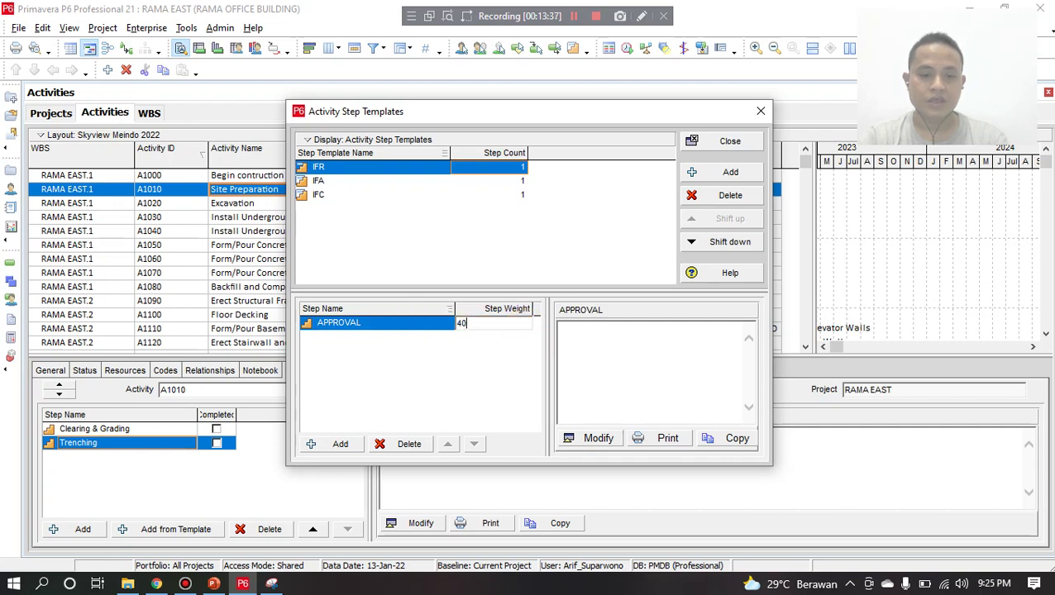
click(391, 406)
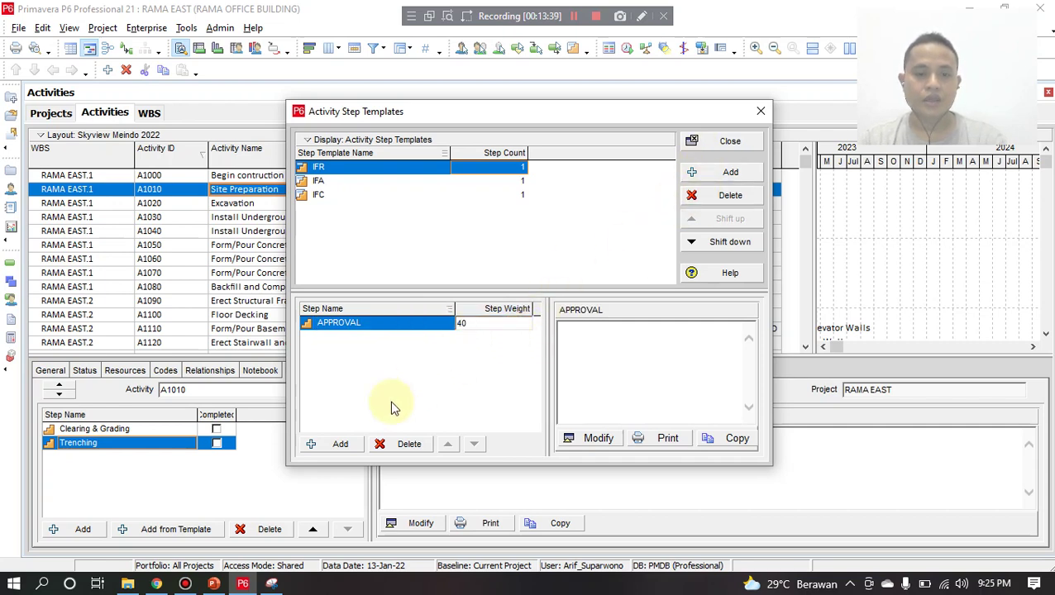
Step: Close the activity step templates and view the templates available for assignment to the Site Preparation activity, without assigning any
click(730, 143)
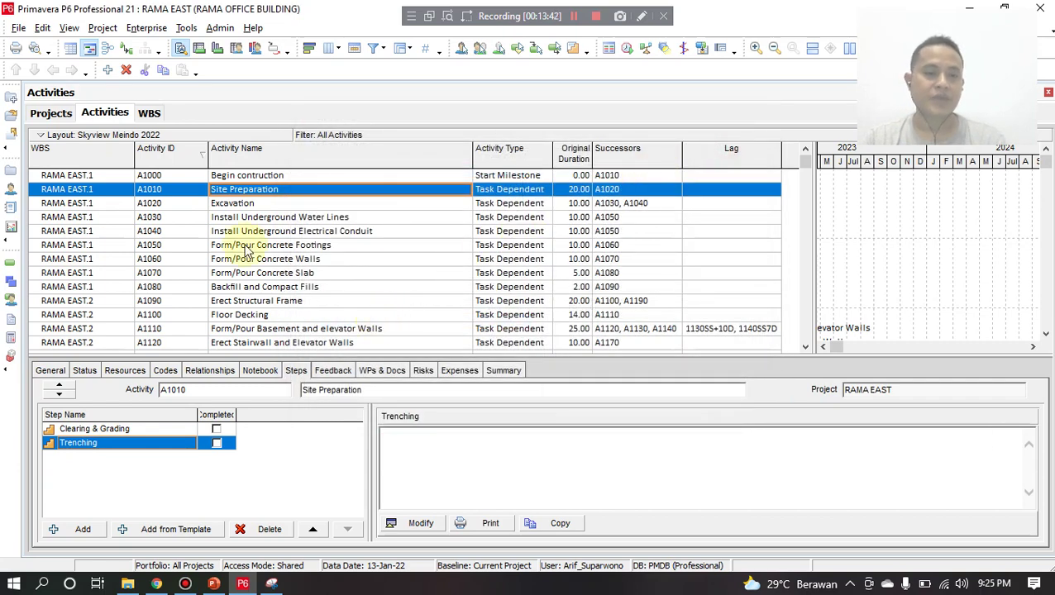
click(132, 430)
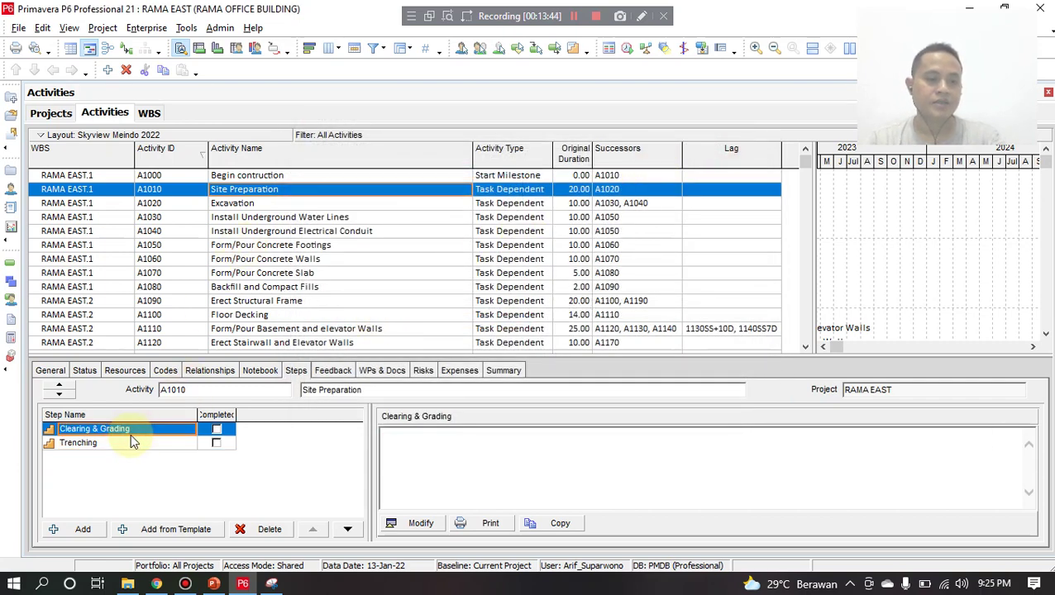
click(135, 444)
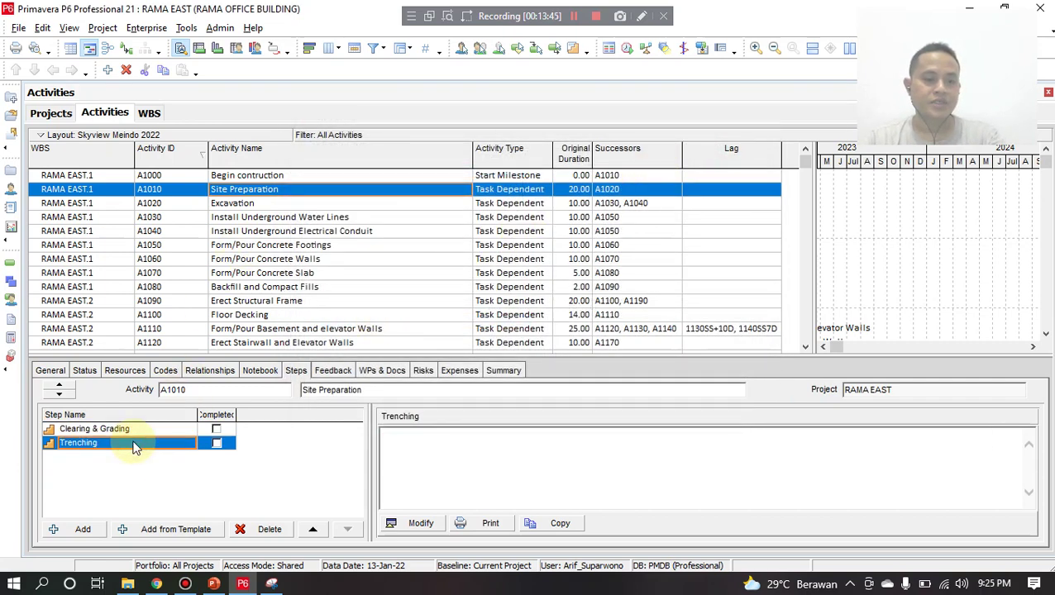
click(132, 531)
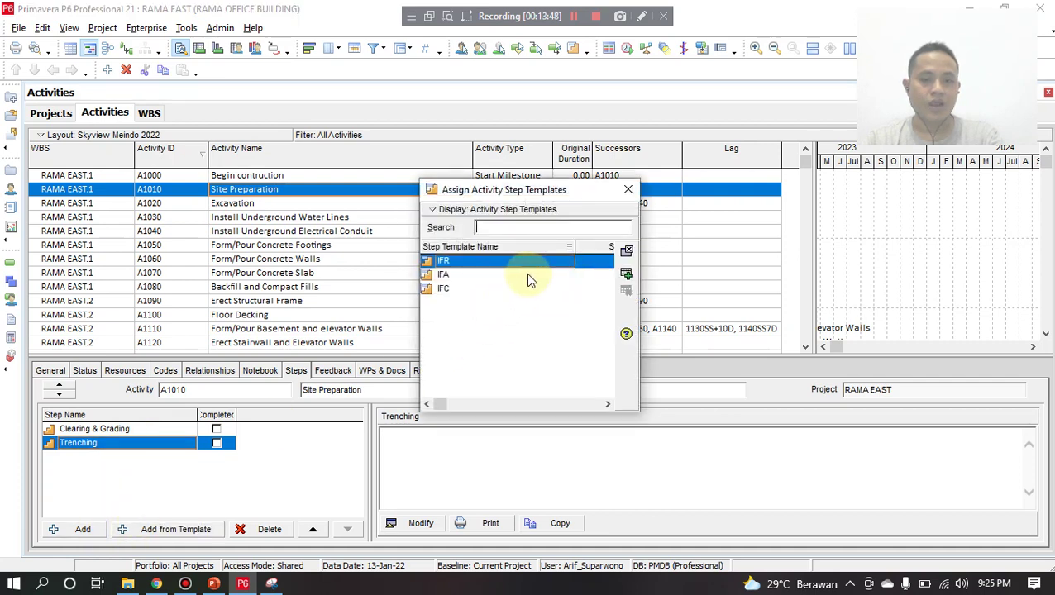
click(627, 189)
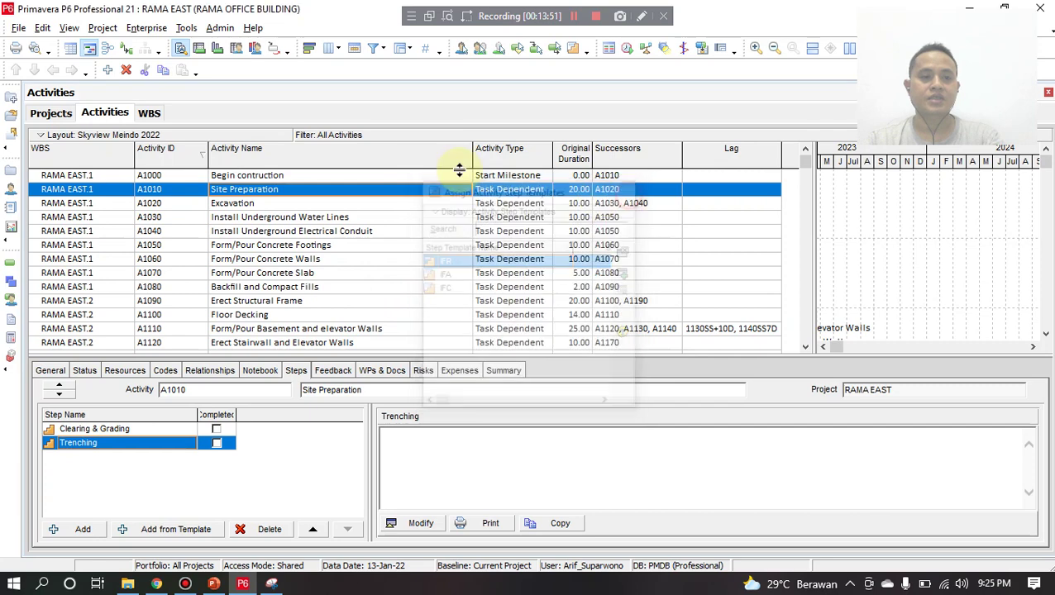
click(154, 28)
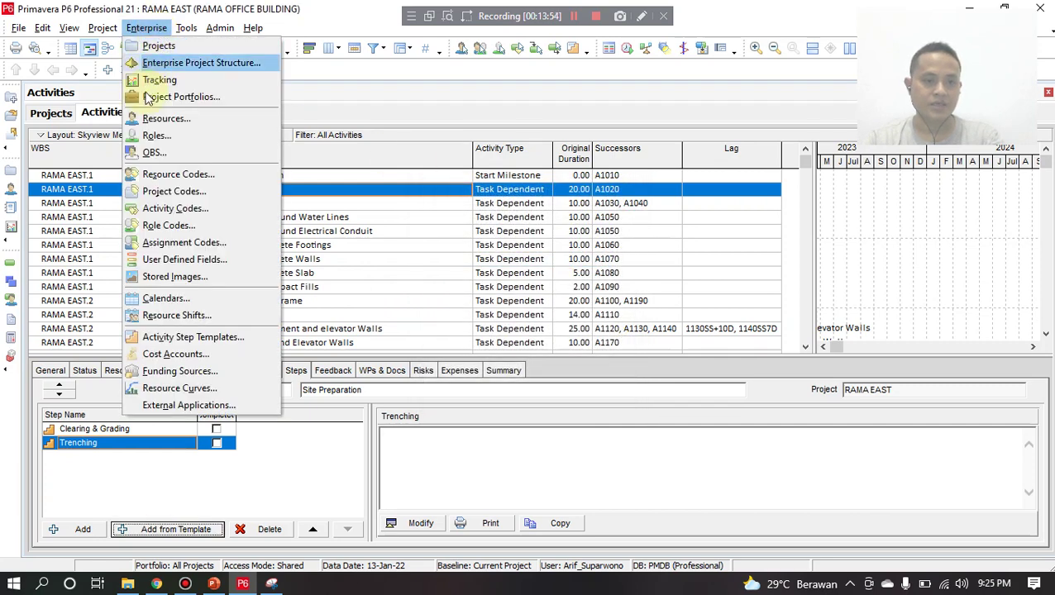
click(610, 84)
Step: Switch to the Primavera Project Management presentation in PowerPoint and show the Chapter 3 title slide
click(215, 584)
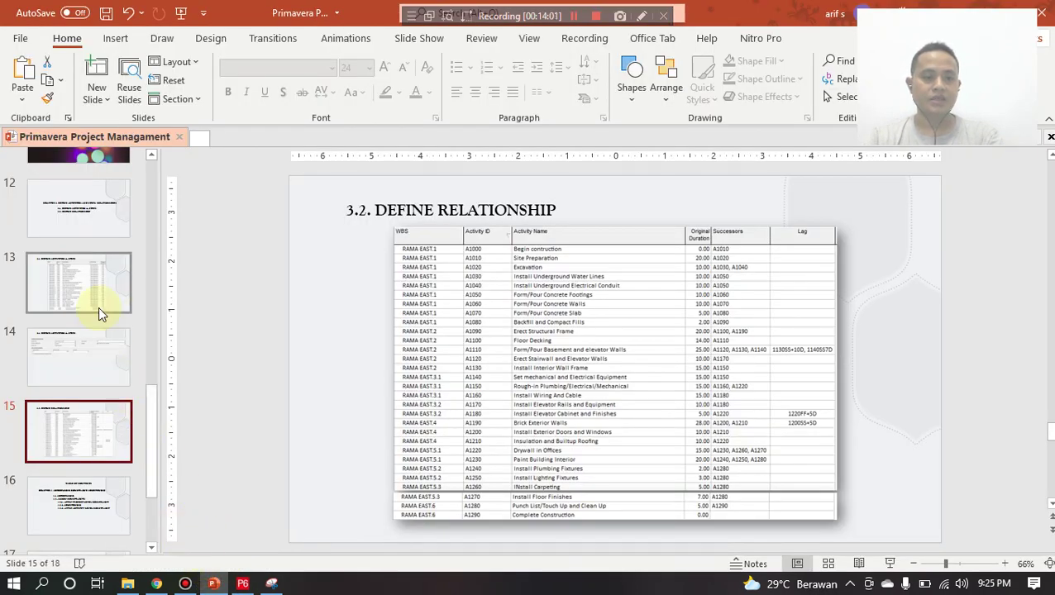
scroll(98, 307, up, 2)
click(117, 253)
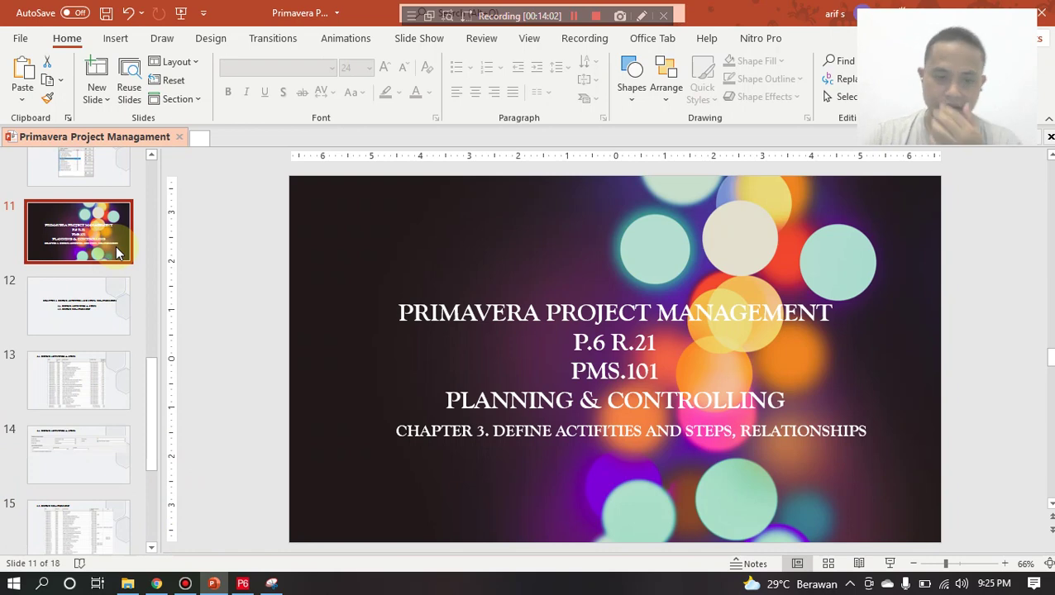